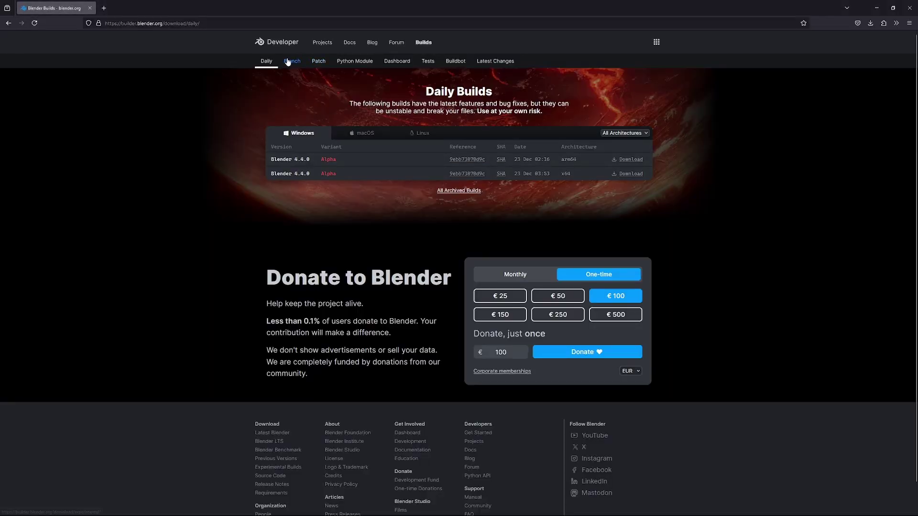
# Open the Branch builds listing on the Blender builds site
pyautogui.click(287, 62)
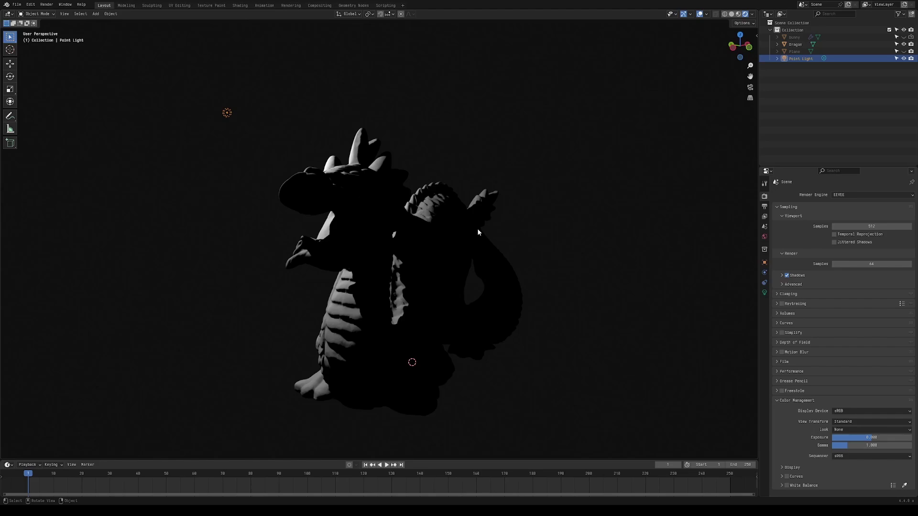
# Examine the lit dragon from another side and open the View Transform options in Color Management
pyautogui.moveTo(478, 232); pyautogui.dragTo(489, 255, button='middle')
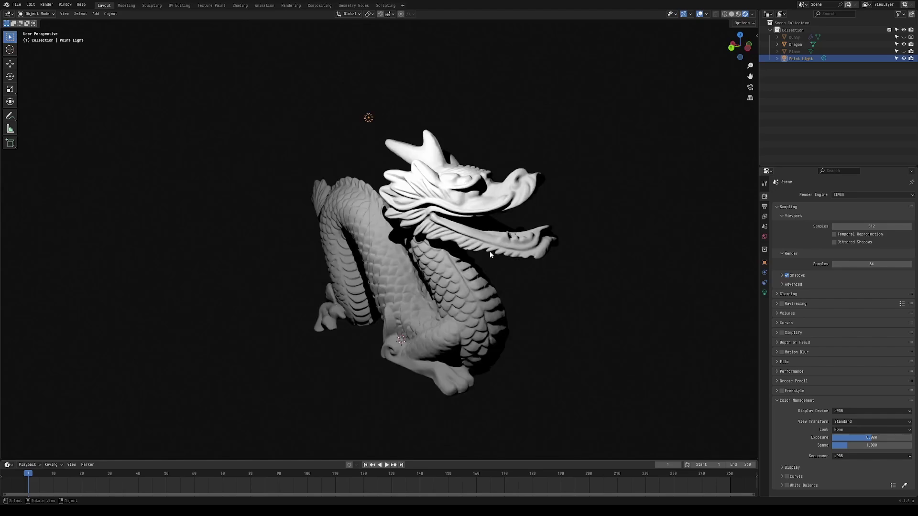
pyautogui.click(863, 421)
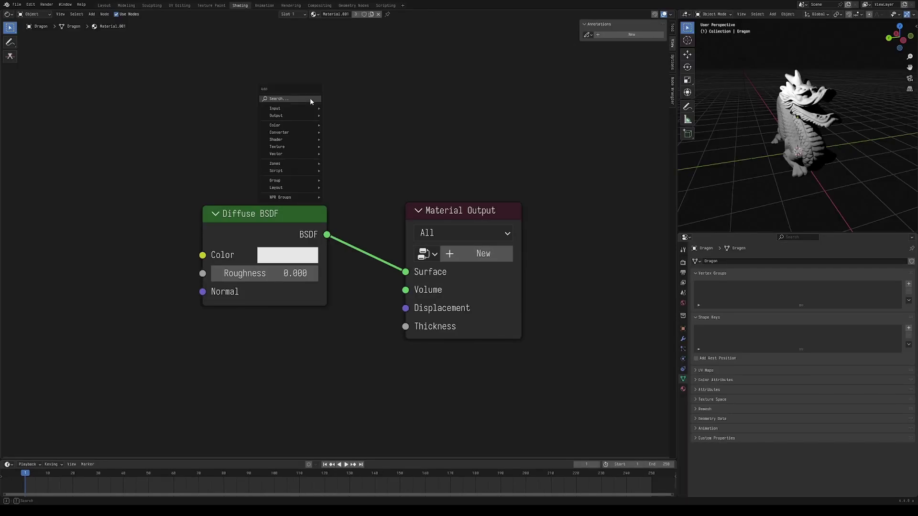
pyautogui.write('repe')
pyautogui.press('Return')
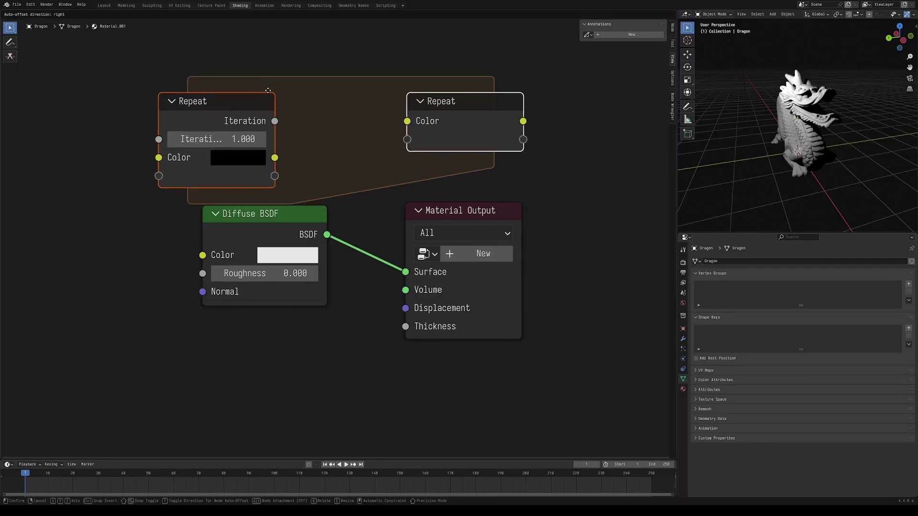
pyautogui.click(427, 119)
pyautogui.hotkey('ctrl', 'z')
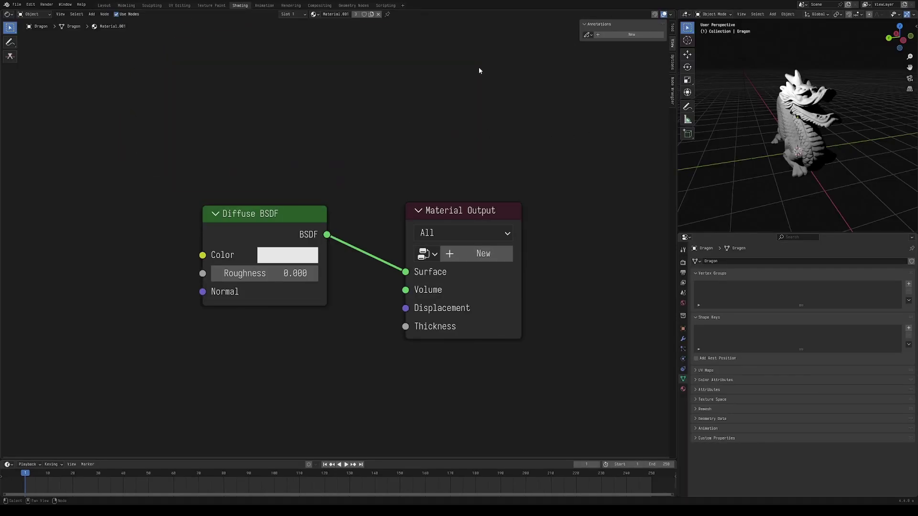
# Create an NPR tree on the Material Output node and widen the node to fit the tree's name
pyautogui.click(33, 13)
pyautogui.click(315, 299)
pyautogui.press('g')
pyautogui.rightClick(398, 276)
pyautogui.click(399, 275)
pyautogui.hotkey('ctrl', 's')
pyautogui.click(469, 254)
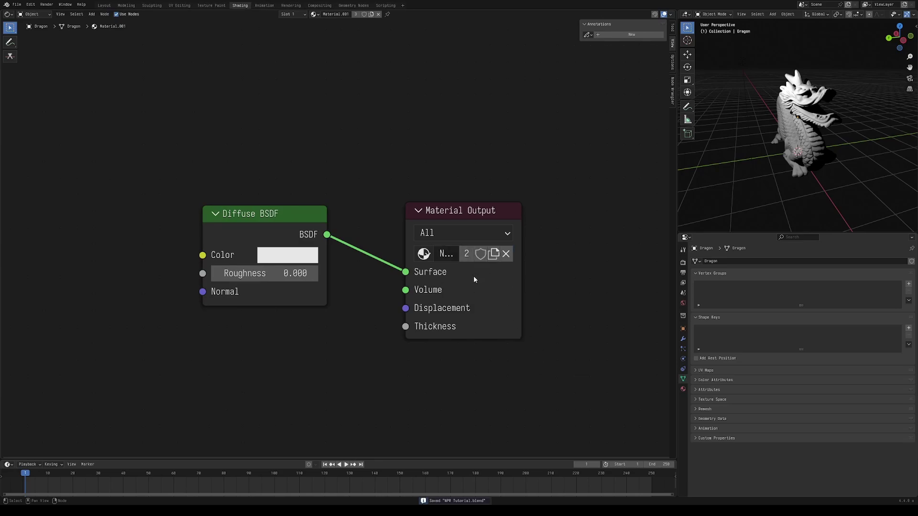
pyautogui.moveTo(521, 272); pyautogui.dragTo(579, 274)
# Switch the shader editor from Object to the material's NPR tree and save the file
pyautogui.click(34, 15)
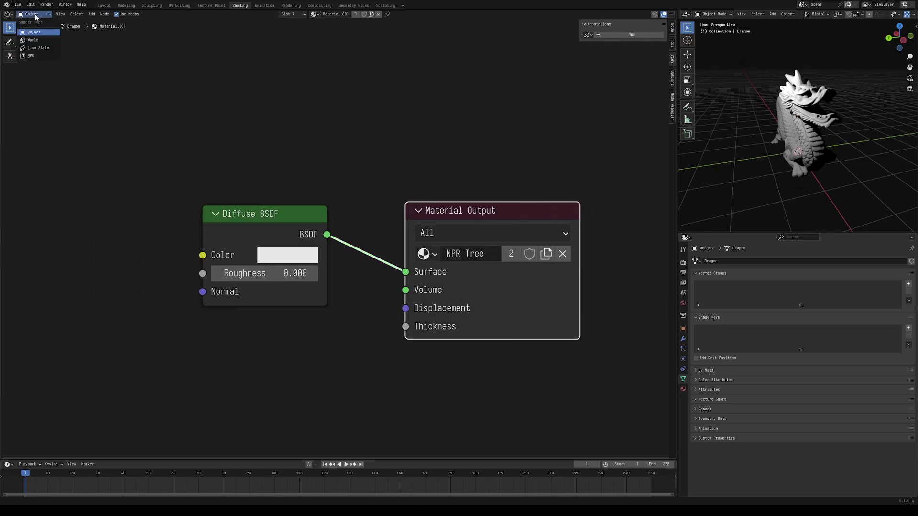
pyautogui.click(27, 55)
pyautogui.scroll(-2, 260, 224)
pyautogui.click(205, 146)
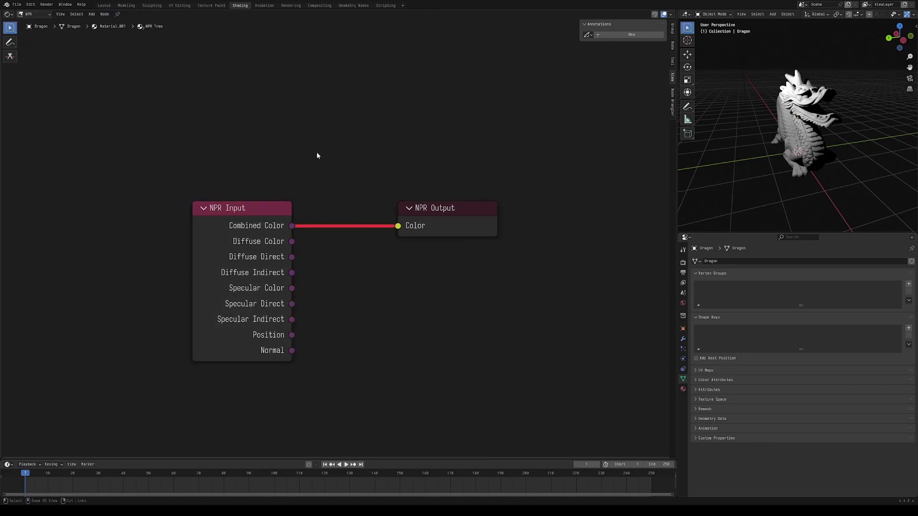
pyautogui.hotkey('ctrl', 's')
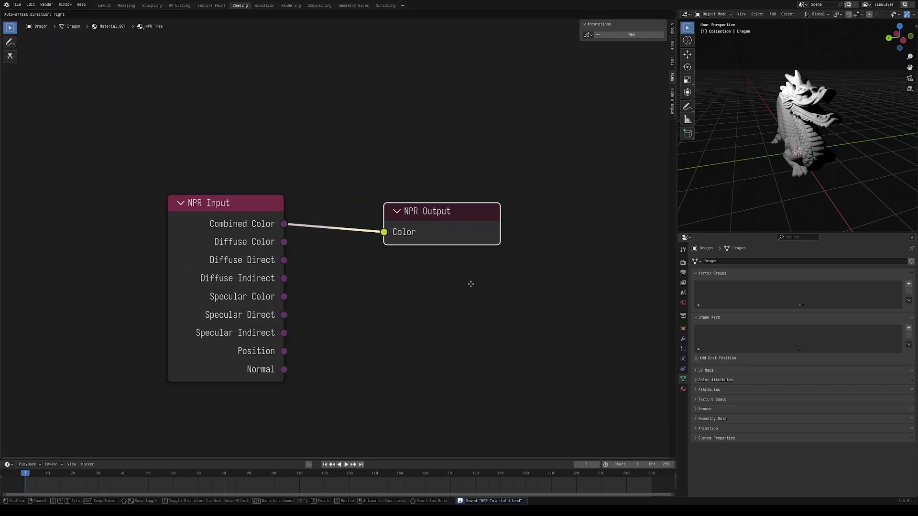
pyautogui.rightClick(471, 280)
pyautogui.moveTo(239, 165); pyautogui.dragTo(279, 238)
pyautogui.press('g')
pyautogui.rightClick(259, 204)
pyautogui.hotkey('alt', 'a')
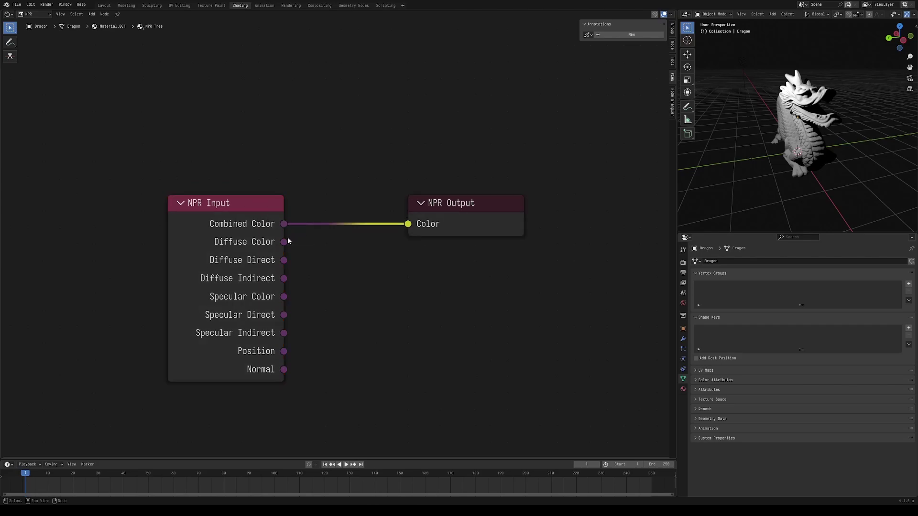
# Preview the Diffuse Color, Diffuse Direct, Position and Normal outputs of NPR Input one after another on NPR Output
pyautogui.moveTo(284, 242)
pyautogui.mouseDown()
pyautogui.moveTo(420, 239)
pyautogui.moveTo(411, 225)
pyautogui.mouseUp()
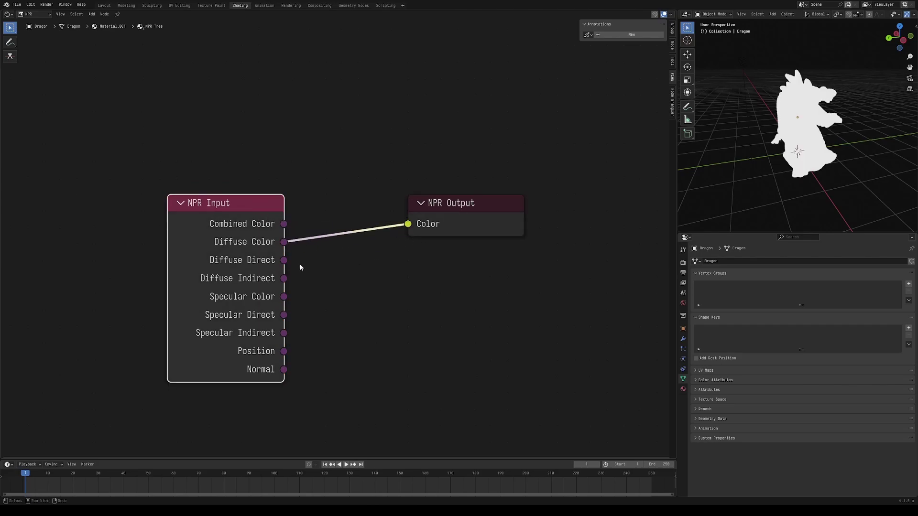
pyautogui.moveTo(283, 260)
pyautogui.mouseDown()
pyautogui.moveTo(426, 237)
pyautogui.moveTo(408, 224)
pyautogui.mouseUp()
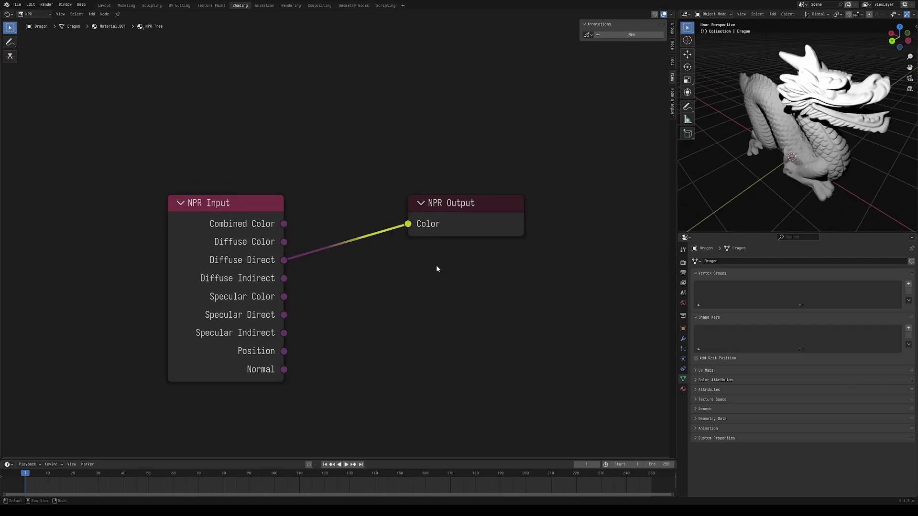
pyautogui.hotkey('shift', 'a')
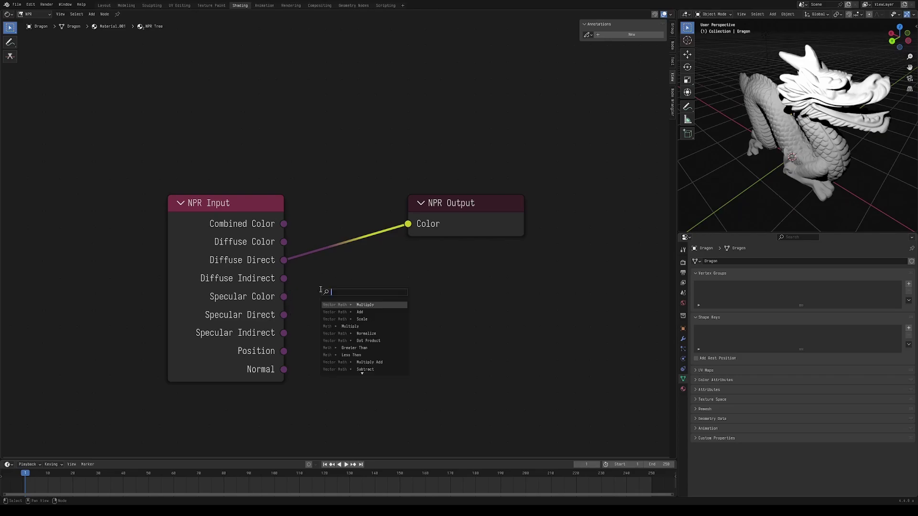
pyautogui.moveTo(283, 351); pyautogui.dragTo(407, 224)
pyautogui.moveTo(284, 369)
pyautogui.mouseDown()
pyautogui.moveTo(417, 263)
pyautogui.moveTo(417, 225)
pyautogui.mouseUp()
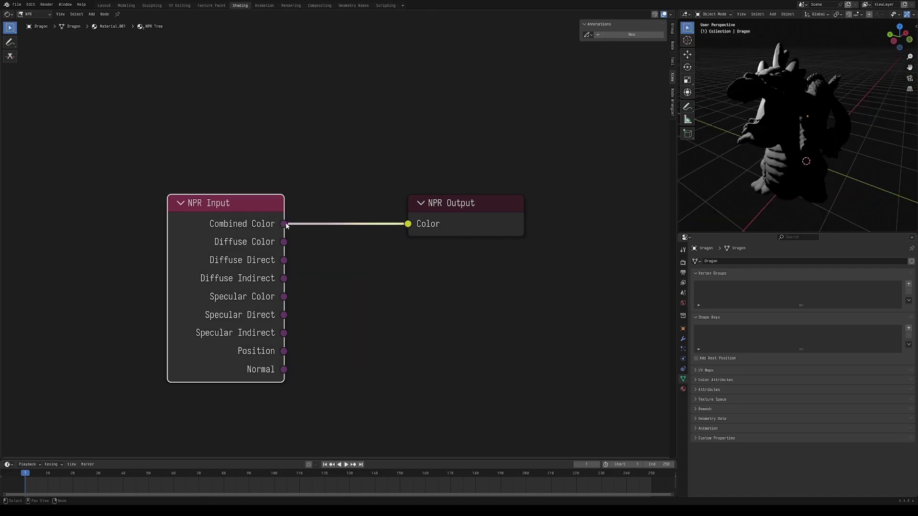
# Move NPR Output farther from NPR Input and route Combined Color through a new Image Sample node to the output color
pyautogui.moveTo(284, 223)
pyautogui.mouseDown()
pyautogui.moveTo(340, 199)
pyautogui.moveTo(281, 229)
pyautogui.moveTo(286, 206)
pyautogui.mouseUp()
pyautogui.moveTo(452, 203); pyautogui.dragTo(584, 203)
pyautogui.click(239, 233)
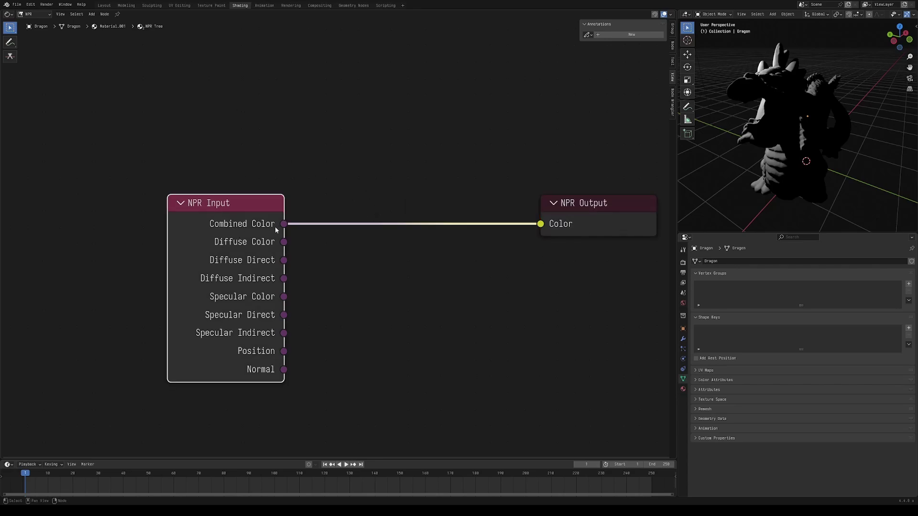
pyautogui.moveTo(284, 223); pyautogui.dragTo(352, 154)
pyautogui.write('image')
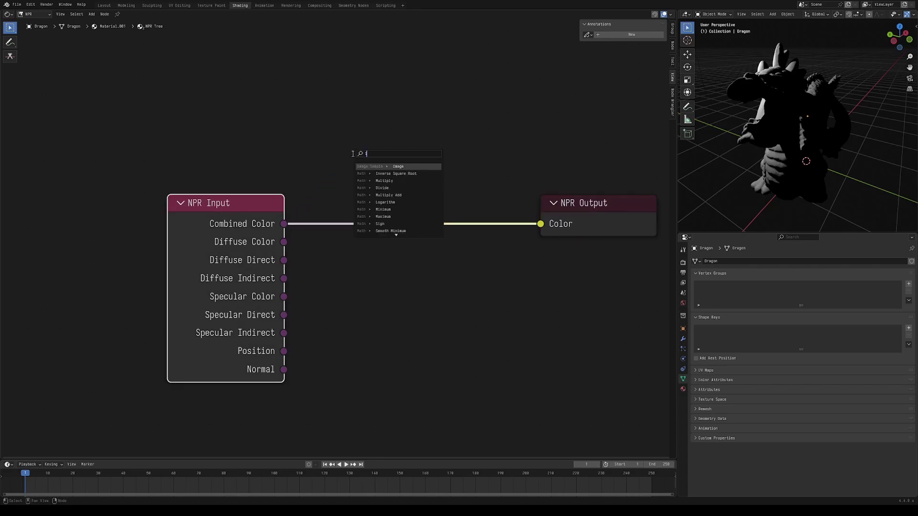
pyautogui.press('Return')
pyautogui.click(357, 95)
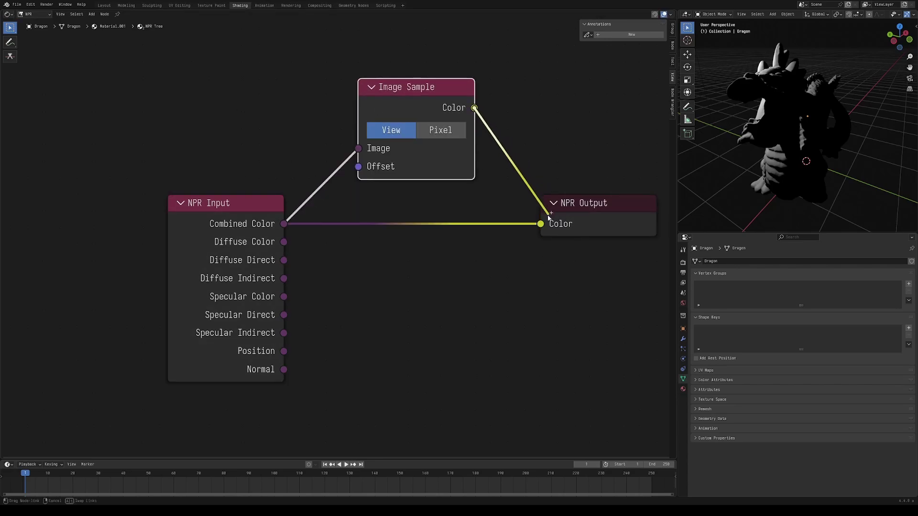
# Add a Combine XYZ node above NPR Input and connect its vector to the Image Sample's Offset
pyautogui.moveTo(358, 166); pyautogui.dragTo(280, 165)
pyautogui.write('com')
pyautogui.press('Return')
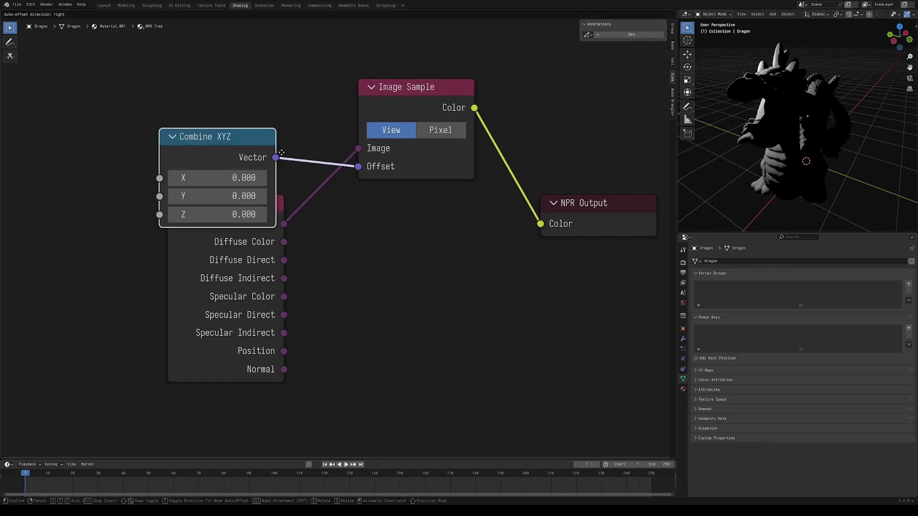
pyautogui.click(293, 87)
pyautogui.moveTo(230, 112); pyautogui.dragTo(194, 112)
pyautogui.press('Escape')
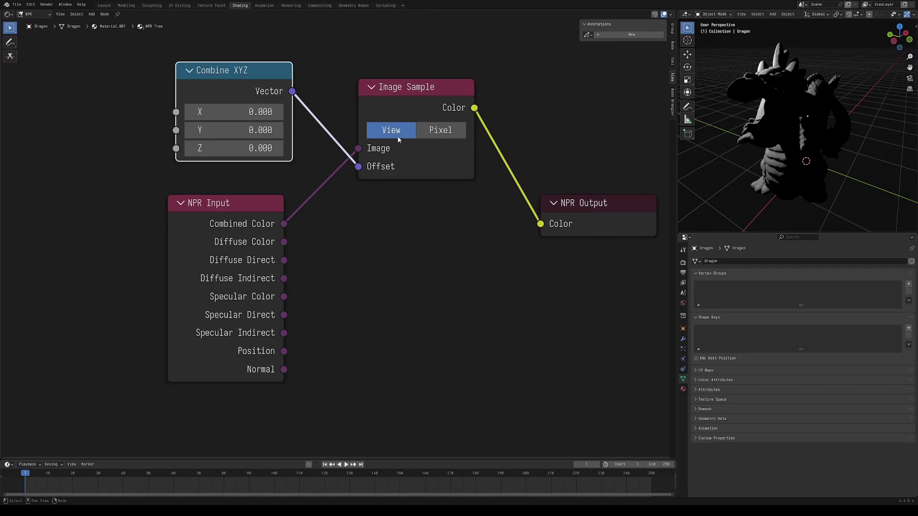
# Try shifting the X offset with the Image Sample in Pixel mode, and return the node to View mode
pyautogui.click(440, 130)
pyautogui.moveTo(246, 112)
pyautogui.mouseDown()
pyautogui.moveTo(278, 112)
pyautogui.moveTo(224, 112)
pyautogui.moveTo(251, 111)
pyautogui.mouseUp()
pyautogui.press('Escape')
pyautogui.click(392, 131)
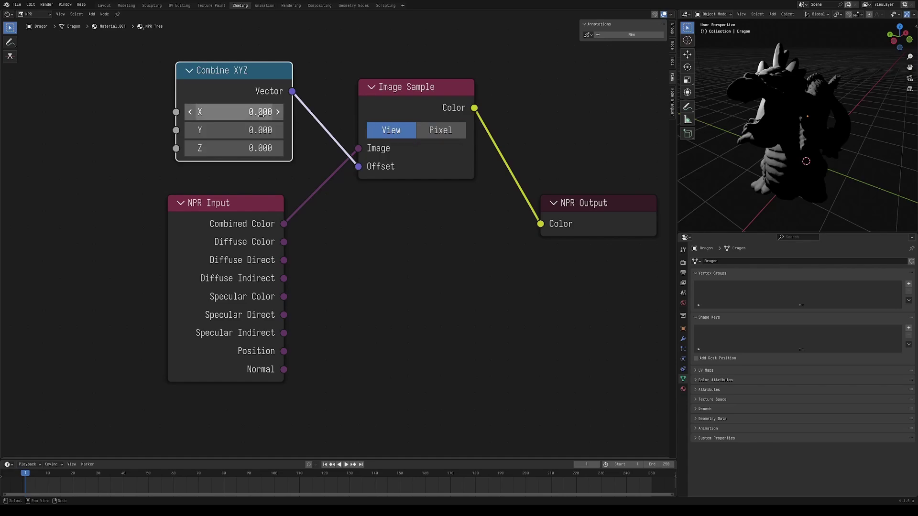
# Set the Combine XYZ X offset to 0.390 and inspect the shifted shading in the enlarged viewport
pyautogui.moveTo(258, 112)
pyautogui.mouseDown()
pyautogui.moveTo(275, 112)
pyautogui.moveTo(265, 112)
pyautogui.mouseUp()
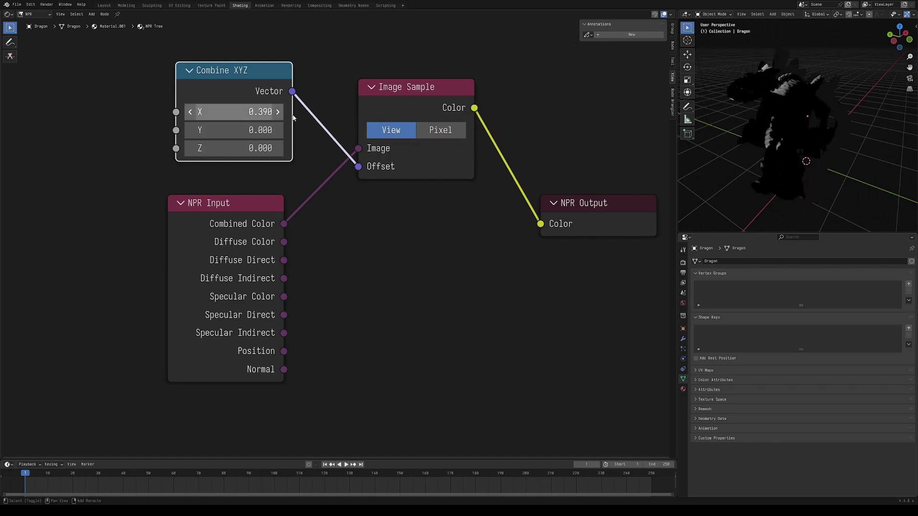
pyautogui.hotkey('ctrl', 'space')
pyautogui.moveTo(649, 168); pyautogui.dragTo(624, 175, button='middle')
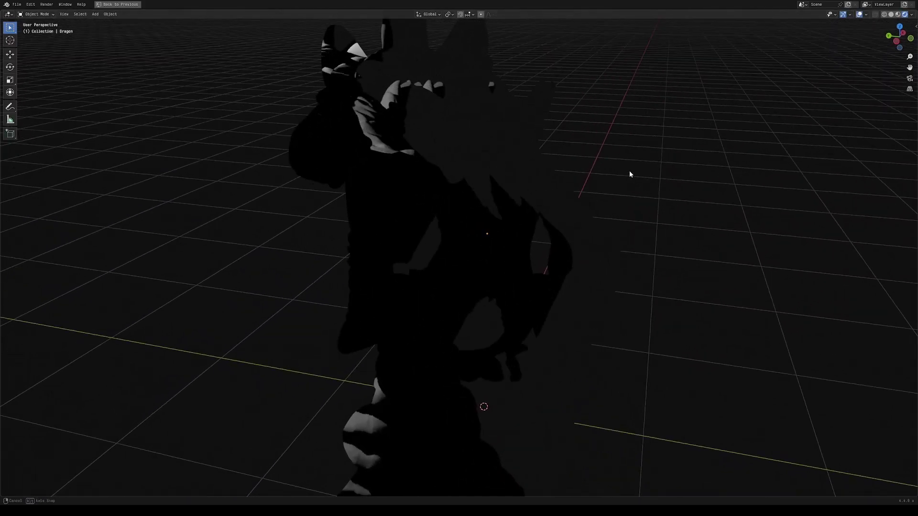
pyautogui.hotkey('ctrl', 'space')
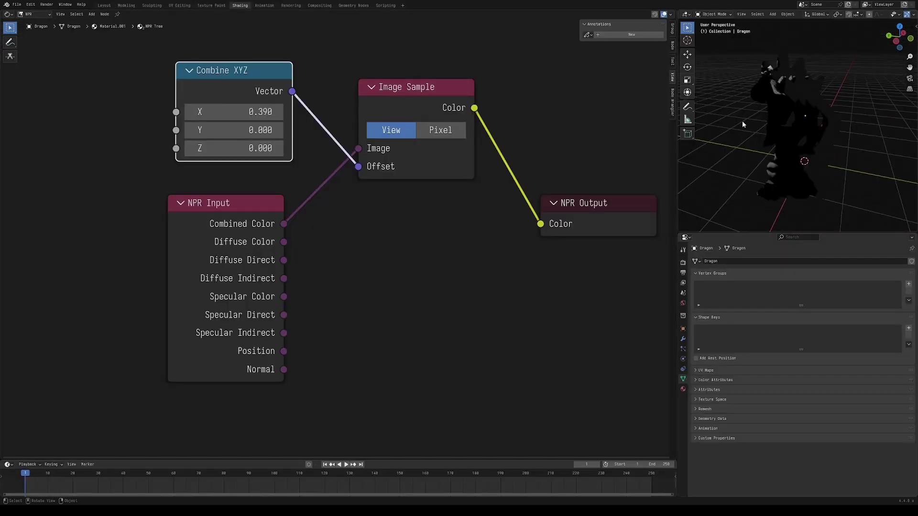
# Duplicate the dragon and separate the two dragons by a large distance along the X axis
pyautogui.hotkey('ctrl', 'space')
pyautogui.scroll(-3, 599, 169)
pyautogui.moveTo(598, 170); pyautogui.dragTo(557, 202, button='middle')
pyautogui.click(530, 213)
pyautogui.hotkey('shift', 'd')
pyautogui.press('x')
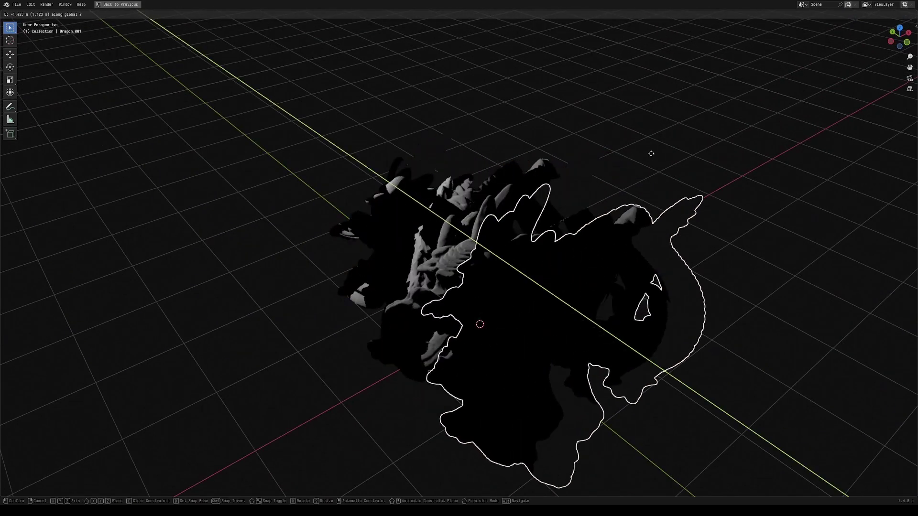
pyautogui.click(725, 117)
pyautogui.moveTo(725, 117); pyautogui.dragTo(565, 126, button='middle')
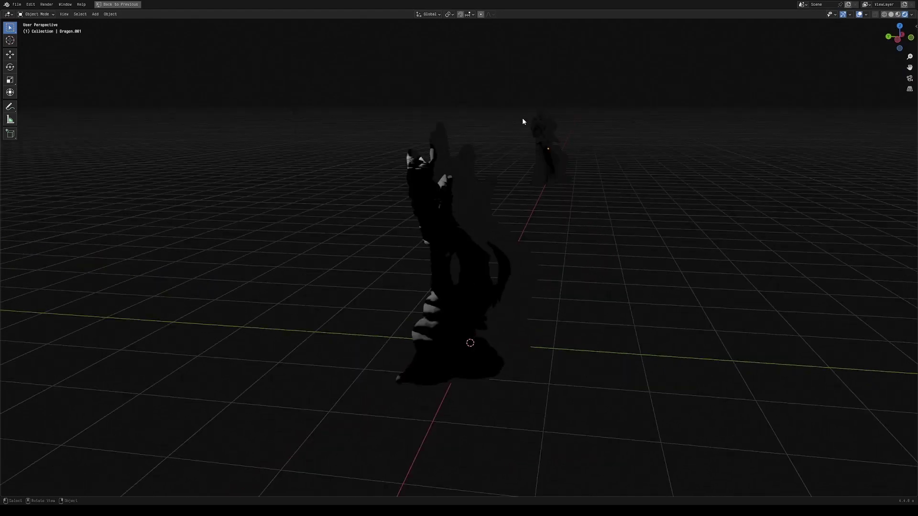
# Set the Image Sample to Pixel mode with an X offset of 41.410 and compare the near and far dragons
pyautogui.click(546, 128)
pyautogui.press('a')
pyautogui.press('a')
pyautogui.scroll(2, 547, 129)
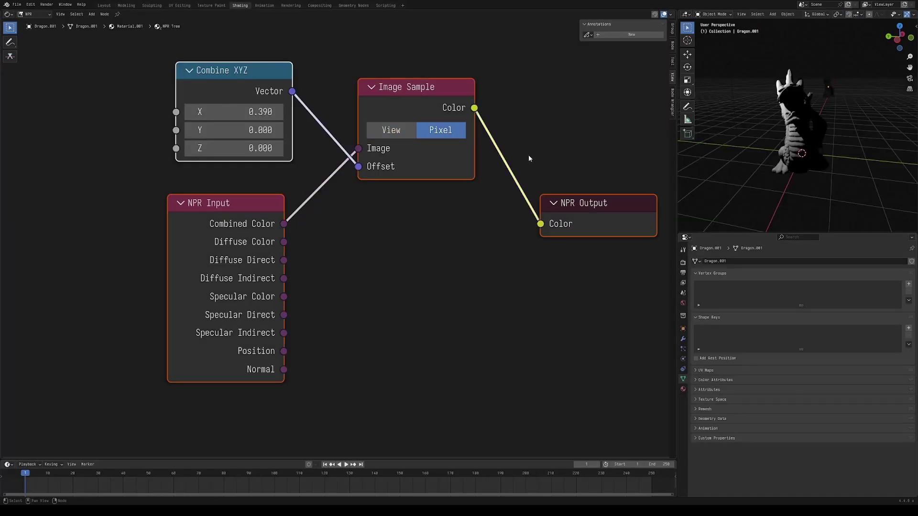
pyautogui.moveTo(229, 112); pyautogui.dragTo(765, 106)
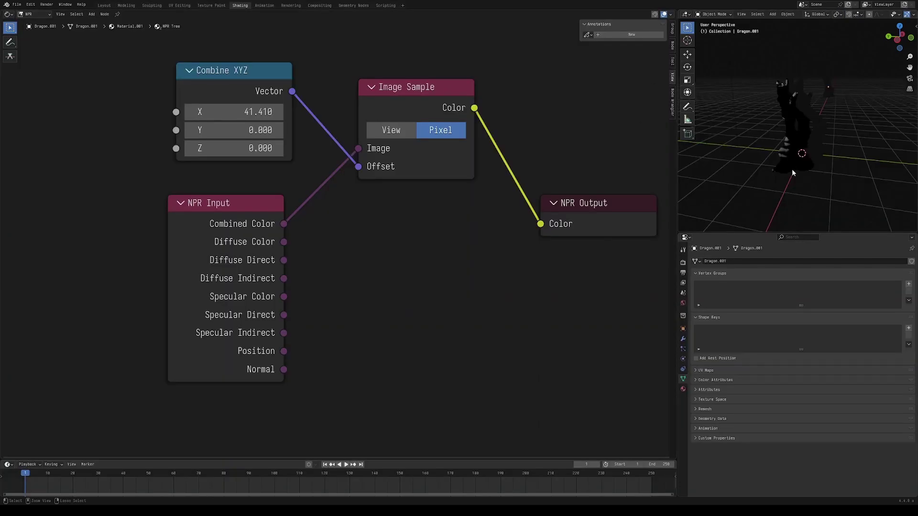
pyautogui.hotkey('ctrl', 'space')
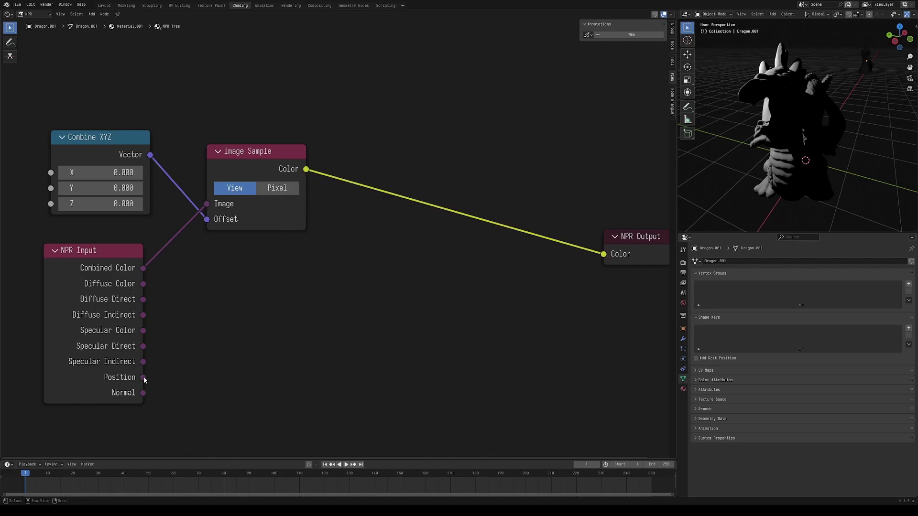
# Feed Position into the Image Sample and add a Vector Transform after it, set to Point from World to Camera
pyautogui.moveTo(143, 377); pyautogui.dragTo(207, 204)
pyautogui.hotkey('shift', 'a')
pyautogui.write('vector trans')
pyautogui.press('Return')
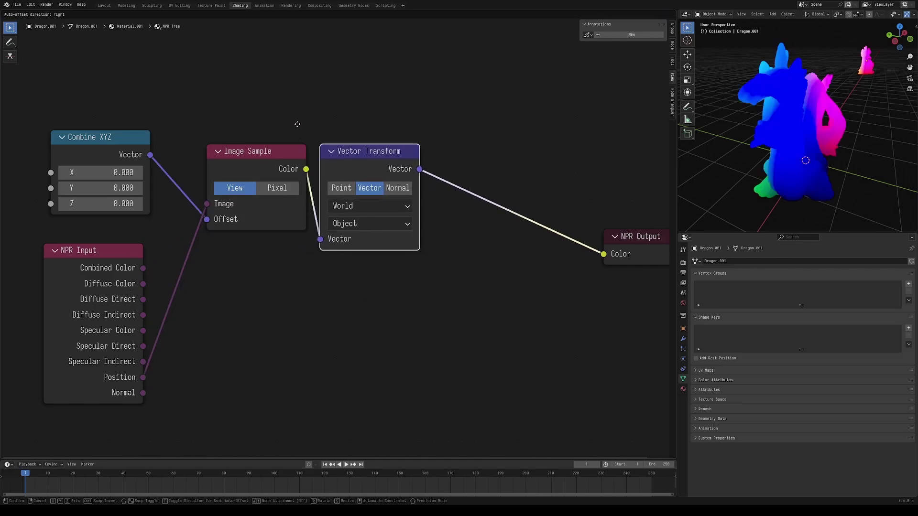
pyautogui.click(327, 169)
pyautogui.click(341, 188)
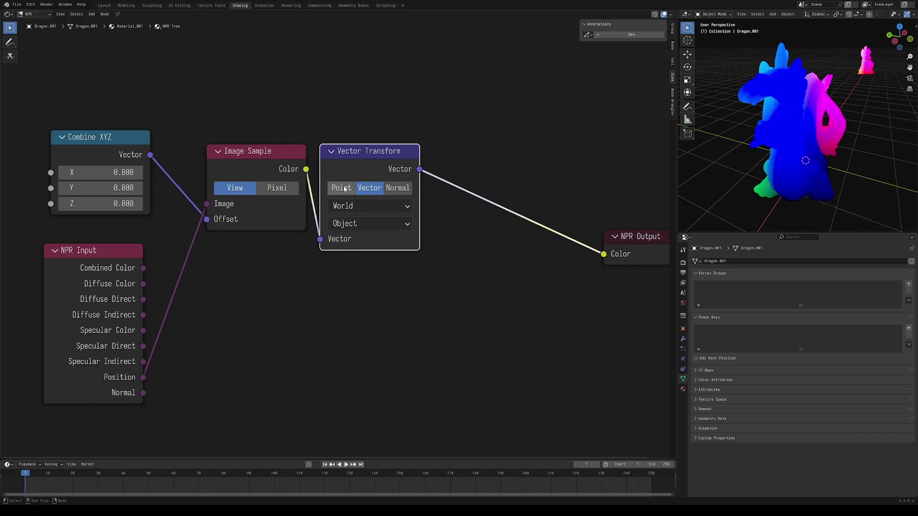
pyautogui.click(340, 224)
pyautogui.click(407, 286)
# Insert a Separate XYZ node after the Vector Transform and send its Z value to NPR Output
pyautogui.hotkey('shift', 'a')
pyautogui.write('sep')
pyautogui.press('Return')
pyautogui.click(457, 167)
pyautogui.hotkey('ctrl', 'space')
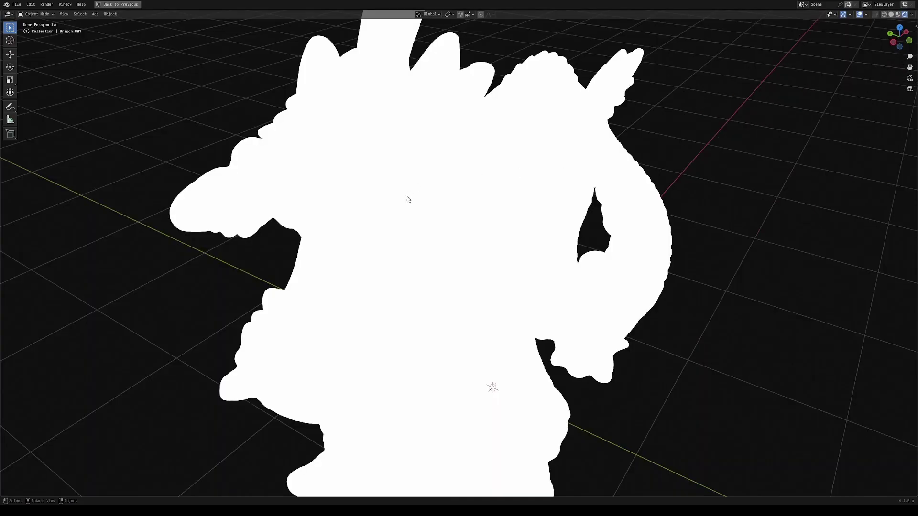
pyautogui.scroll(8, 416, 205)
pyautogui.moveTo(426, 200)
pyautogui.mouseDown(button='middle')
pyautogui.moveTo(463, 205)
pyautogui.moveTo(454, 192)
pyautogui.moveTo(441, 195)
pyautogui.mouseUp(button='middle')
pyautogui.hotkey('ctrl', 'space')
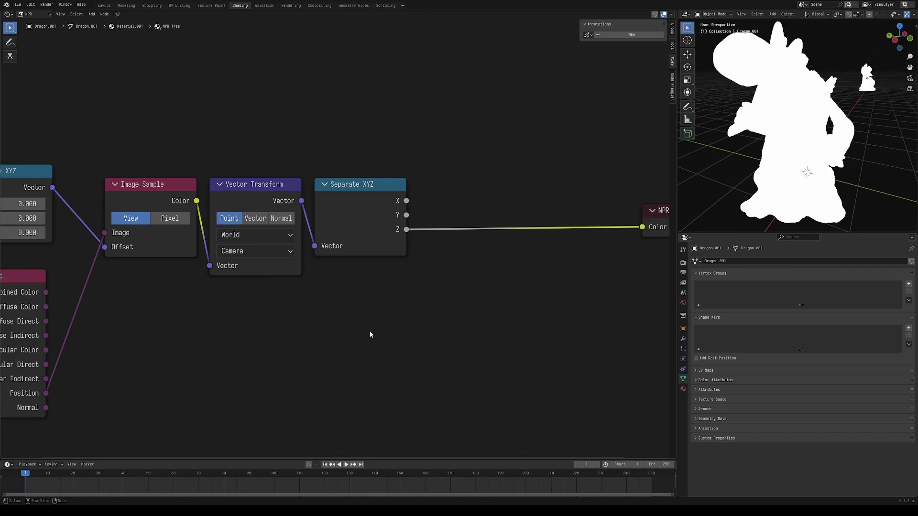
# Duplicate the Vector Transform and Separate XYZ nodes below the originals and feed the copy directly from NPR Input's Position
pyautogui.click(288, 291)
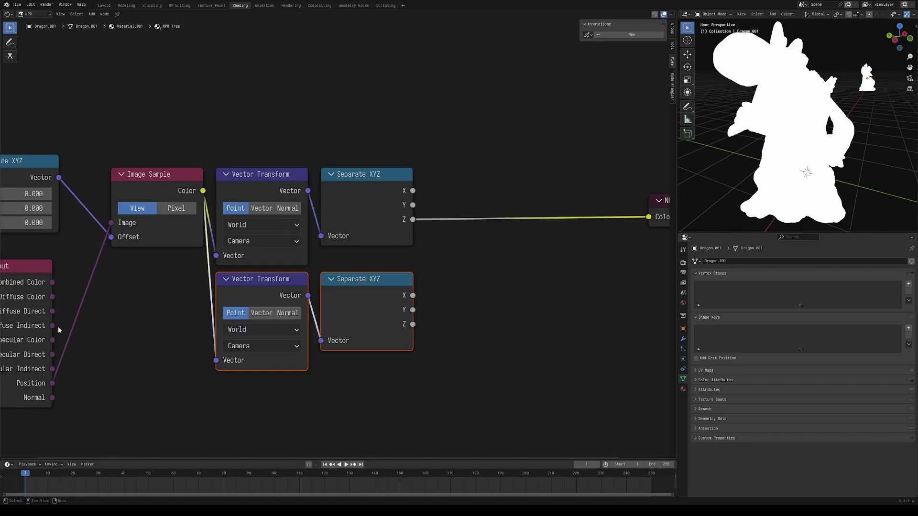
pyautogui.click(50, 385)
pyautogui.moveTo(52, 386); pyautogui.dragTo(217, 360)
pyautogui.moveTo(425, 288); pyautogui.dragTo(334, 286, button='middle')
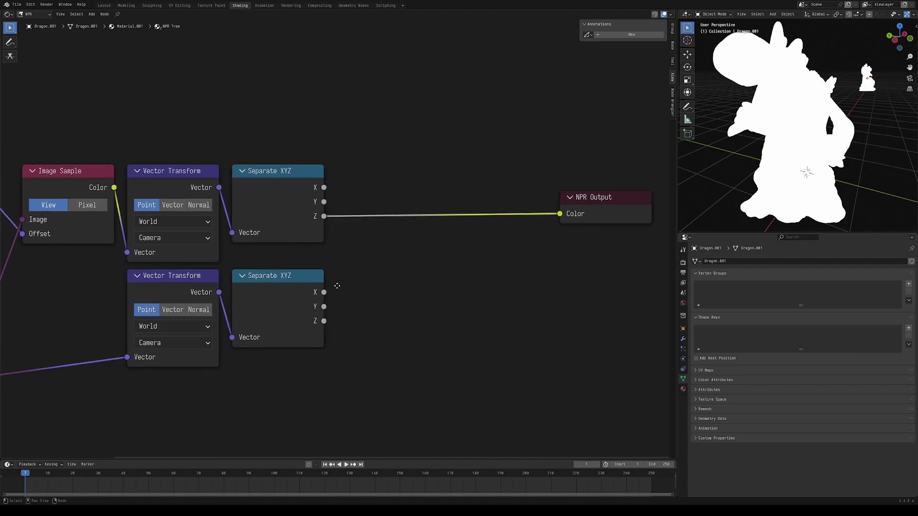
# Subtract the lower Separate XYZ's Z from the upper one's Z with a Math node connected to NPR Output
pyautogui.keyDown('ctrl'); pyautogui.keyDown('shift'); pyautogui.click(271, 297); pyautogui.keyUp('shift'); pyautogui.keyUp('ctrl')
pyautogui.keyDown('ctrl'); pyautogui.keyDown('shift'); pyautogui.click(272, 297); pyautogui.keyUp('shift'); pyautogui.keyUp('ctrl')
pyautogui.moveTo(419, 237); pyautogui.dragTo(402, 207)
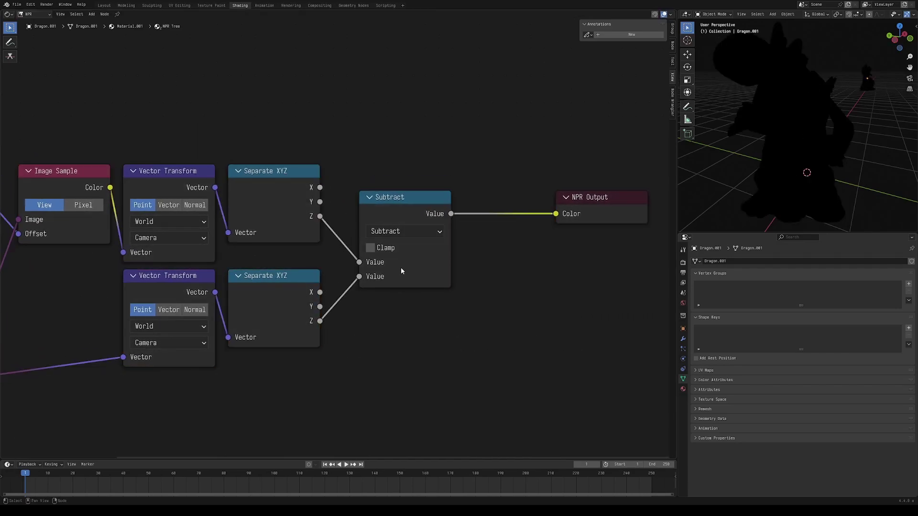
# Set the Combine XYZ node's Y offset to 0.010 and inspect the outline on the dragon
pyautogui.moveTo(400, 268); pyautogui.dragTo(548, 260, button='middle')
pyautogui.moveTo(68, 197); pyautogui.dragTo(58, 197)
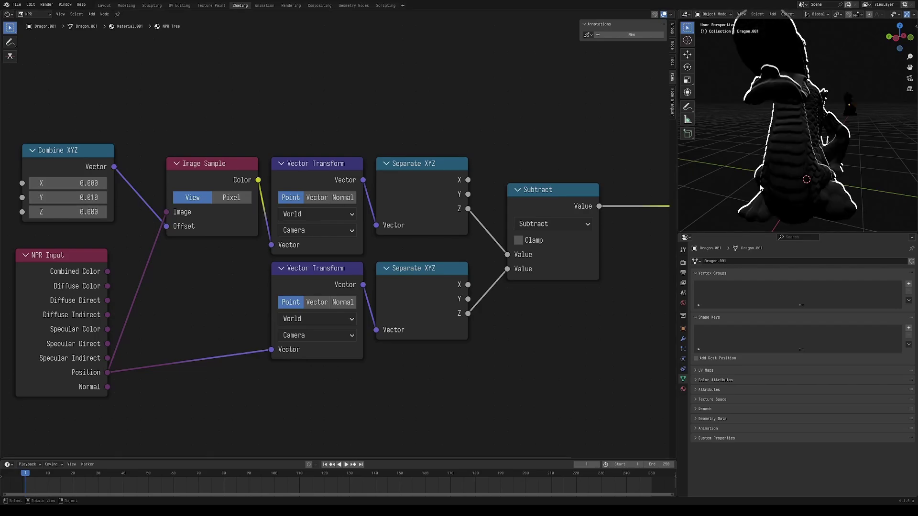
pyautogui.hotkey('ctrl', 'space')
pyautogui.moveTo(697, 198); pyautogui.dragTo(652, 219, button='middle')
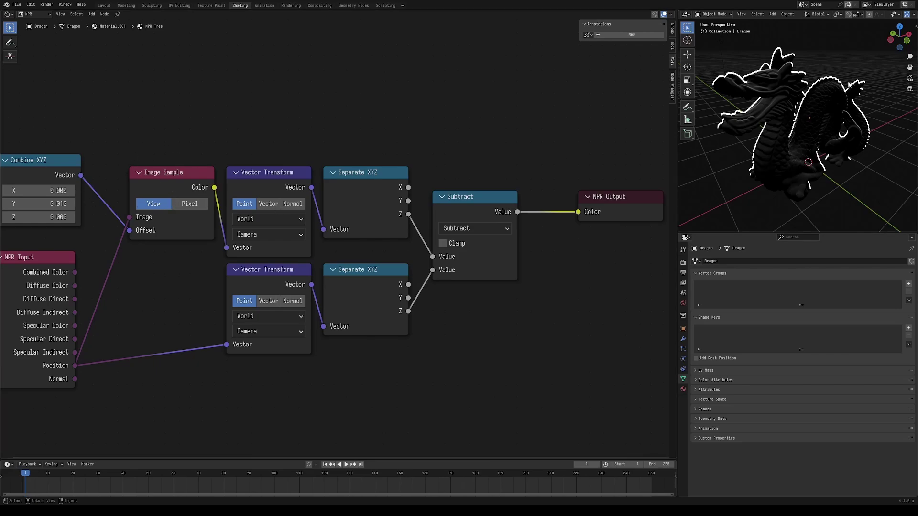
pyautogui.moveTo(833, 93); pyautogui.dragTo(779, 51, button='middle')
pyautogui.click(769, 99)
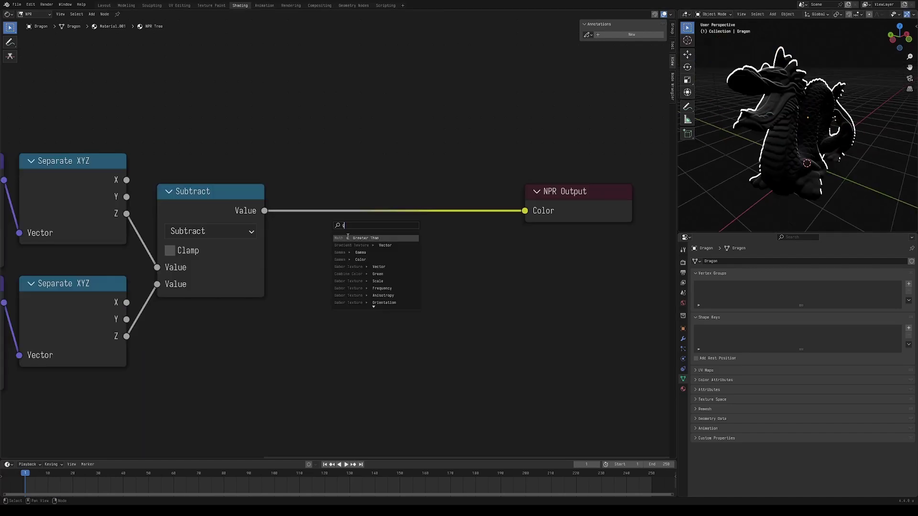
# Insert a Greater Than node between Subtract and NPR Output and set its threshold to 1.000
pyautogui.press('Return')
pyautogui.click(307, 216)
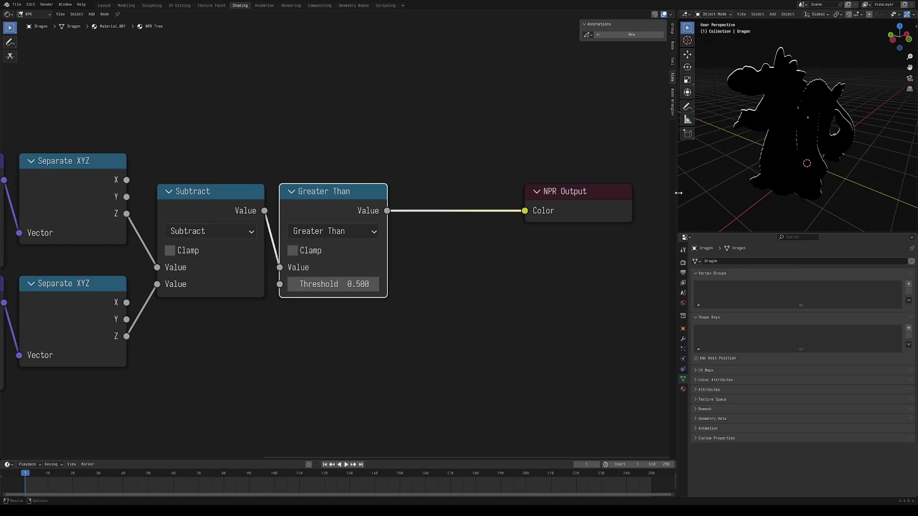
pyautogui.moveTo(347, 282); pyautogui.dragTo(328, 282)
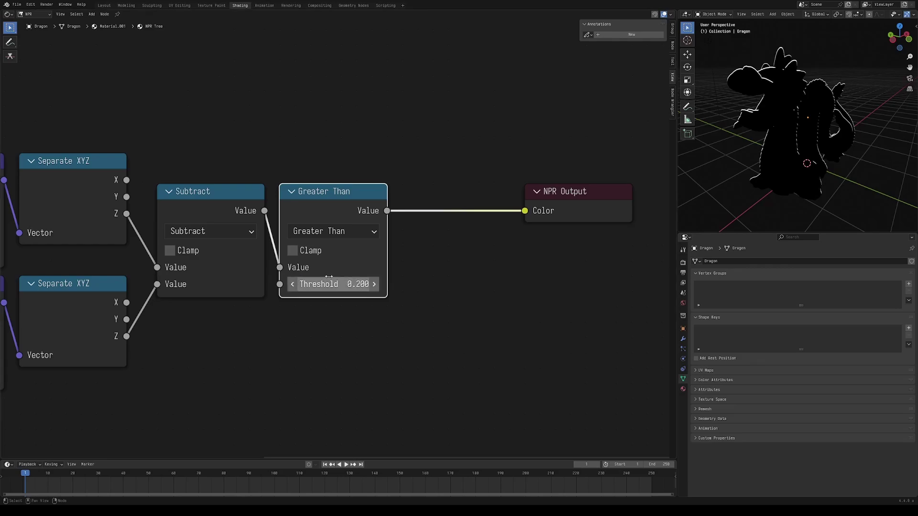
pyautogui.click(293, 284)
pyautogui.hotkey('ctrl', 'space')
pyautogui.scroll(-1, 713, 127)
pyautogui.moveTo(713, 127); pyautogui.dragTo(745, 131, button='middle')
pyautogui.hotkey('ctrl', 'space')
pyautogui.moveTo(341, 287); pyautogui.dragTo(394, 286)
pyautogui.hotkey('ctrl', 'space')
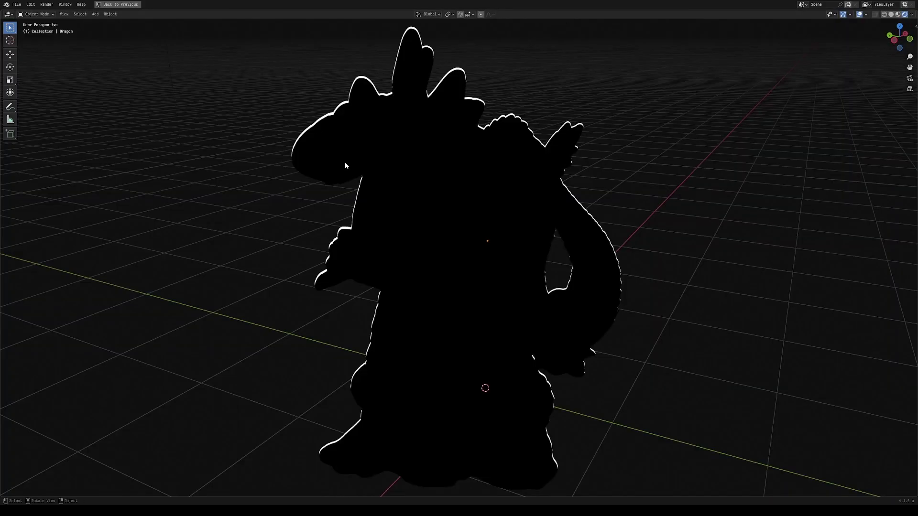
pyautogui.moveTo(393, 198)
pyautogui.mouseDown(button='middle')
pyautogui.moveTo(640, 222)
pyautogui.moveTo(632, 220)
pyautogui.mouseUp(button='middle')
pyautogui.hotkey('ctrl', 'space')
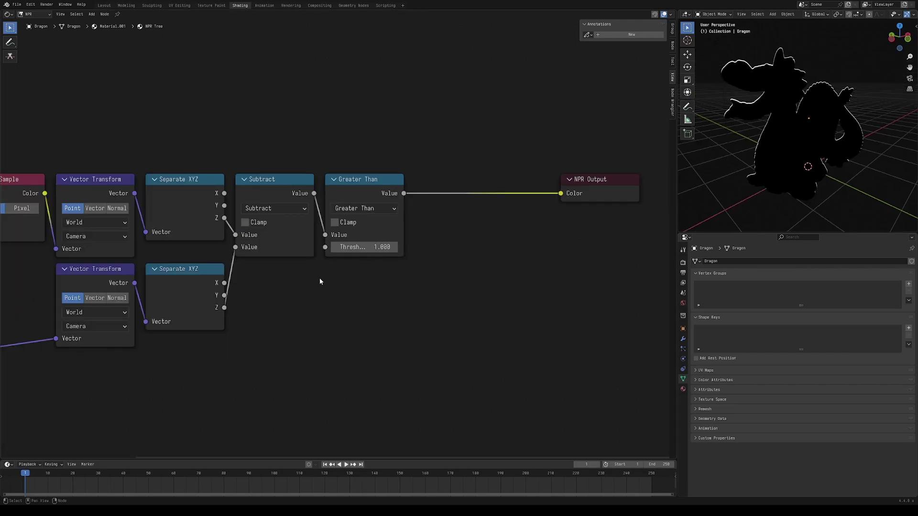
# Add a For Each Light zone in the empty area below the depth-comparison nodes
pyautogui.scroll(-2, 320, 281)
pyautogui.moveTo(320, 281); pyautogui.dragTo(332, 207, button='middle')
pyautogui.hotkey('shift', 'a')
pyautogui.write('light')
pyautogui.press('Down')
pyautogui.press('Down')
pyautogui.press('Return')
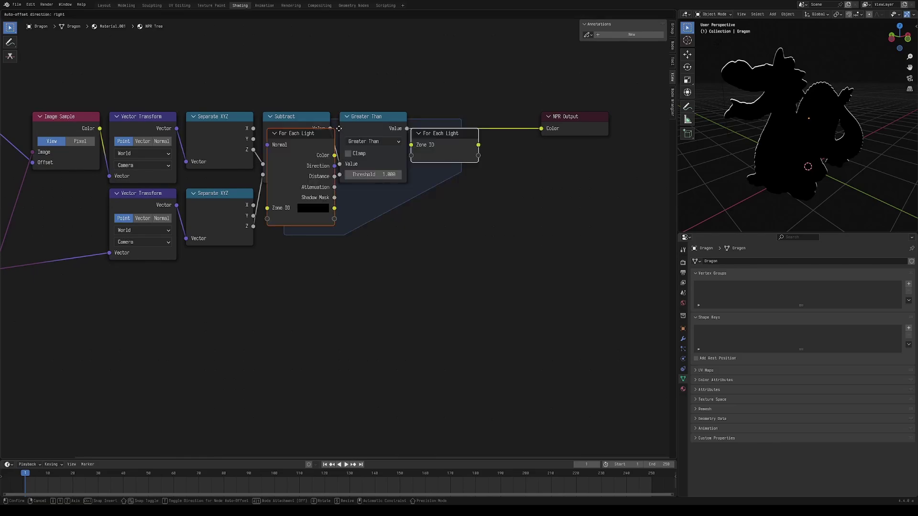
pyautogui.click(333, 297)
# Add a Repeat zone below the For Each Light zone and delete it again
pyautogui.hotkey('shift', 'a')
pyautogui.write('repeat')
pyautogui.press('Return')
pyautogui.click(298, 427)
pyautogui.moveTo(298, 427); pyautogui.dragTo(312, 363, button='middle')
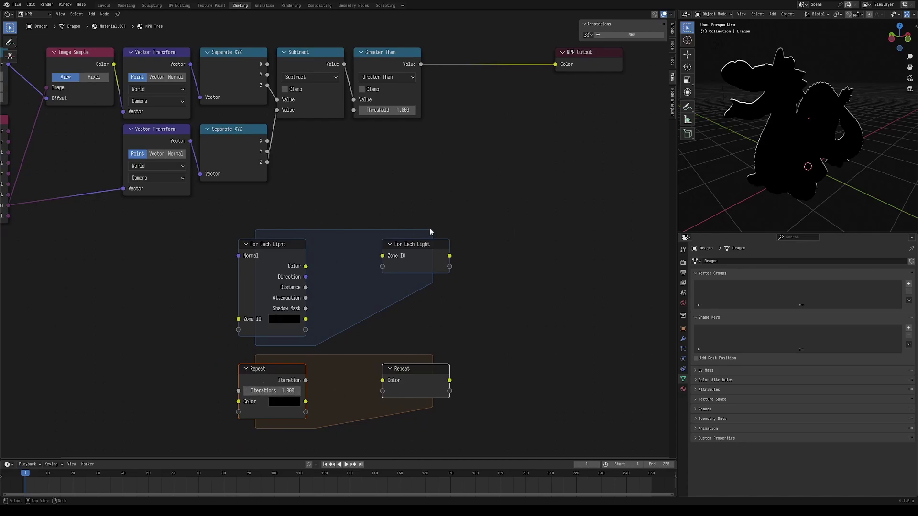
pyautogui.click(296, 275)
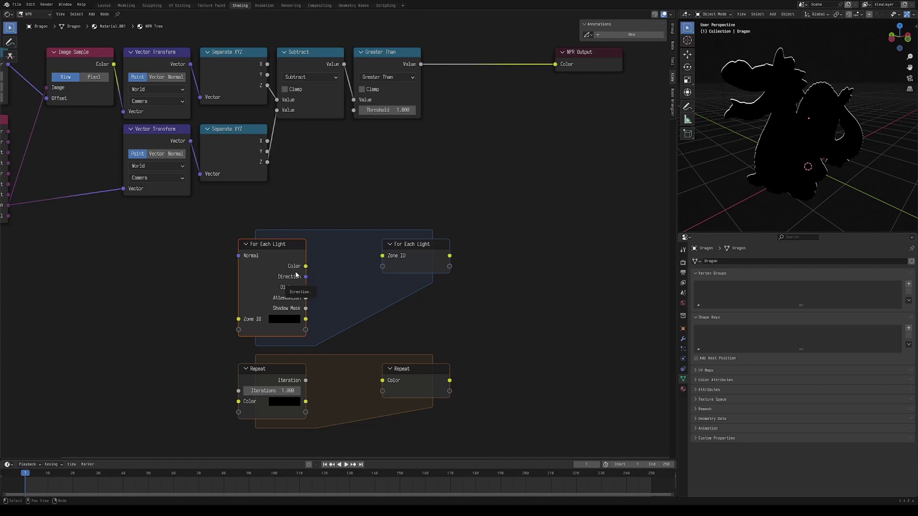
pyautogui.press('Delete')
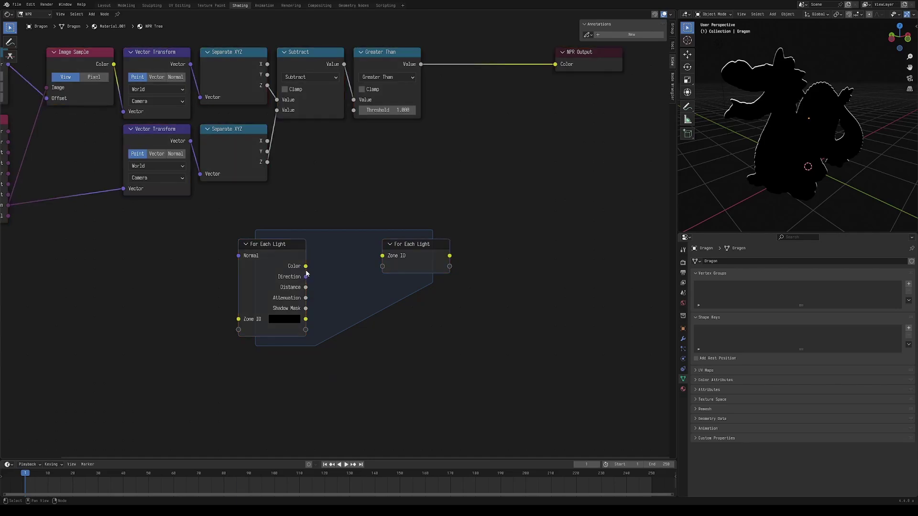
# Connect the For Each Light zone's Shadow Mask to its Zone IO output and feed the zone's result to NPR Output
pyautogui.moveTo(305, 266); pyautogui.dragTo(333, 255)
pyautogui.moveTo(306, 287); pyautogui.dragTo(340, 280)
pyautogui.moveTo(306, 307); pyautogui.dragTo(336, 303)
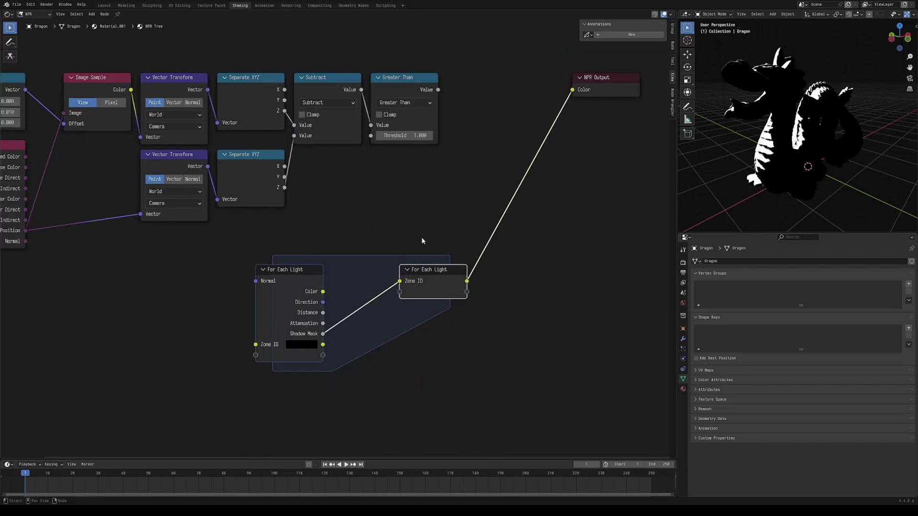
pyautogui.click(467, 230)
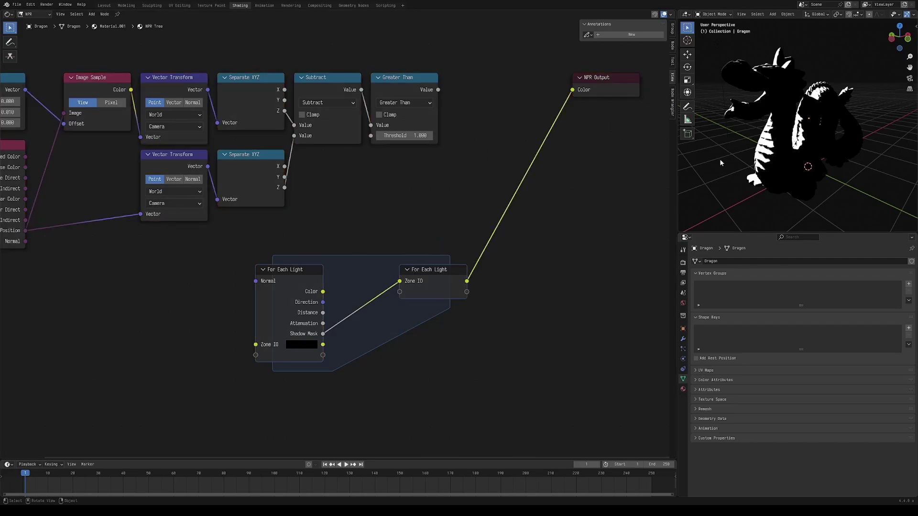
# Duplicate the point light and place the copy on the other side of the dragon
pyautogui.hotkey('ctrl', 'space')
pyautogui.scroll(-3, 651, 174)
pyautogui.moveTo(471, 215); pyautogui.dragTo(459, 158, button='middle')
pyautogui.moveTo(247, 74); pyautogui.dragTo(285, 141, button='middle')
pyautogui.hotkey('shift', 'd')
pyautogui.click(655, 145)
pyautogui.moveTo(657, 165); pyautogui.dragTo(668, 205, button='middle')
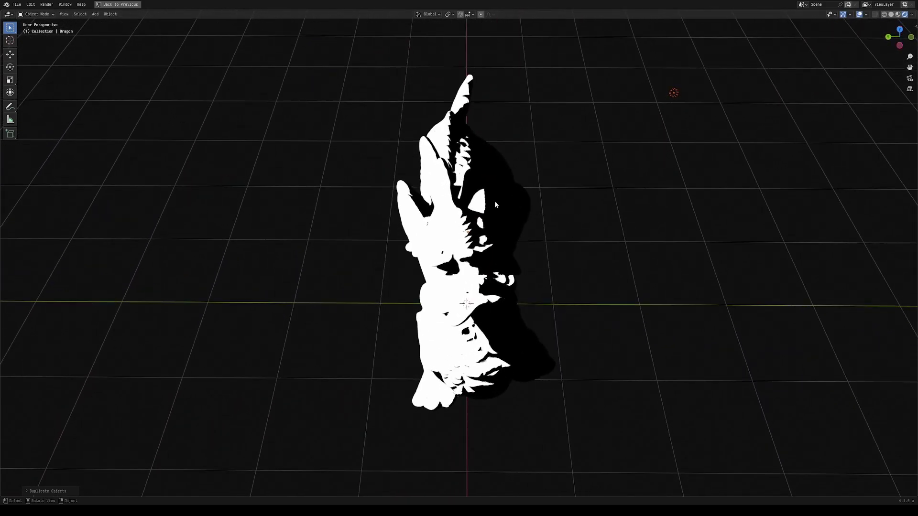
pyautogui.hotkey('ctrl', 'space')
# Insert a Multiply node set to 0.500 between the Shadow Mask and the zone's Zone IO output
pyautogui.moveTo(323, 333)
pyautogui.mouseDown()
pyautogui.moveTo(393, 303)
pyautogui.moveTo(400, 281)
pyautogui.mouseUp()
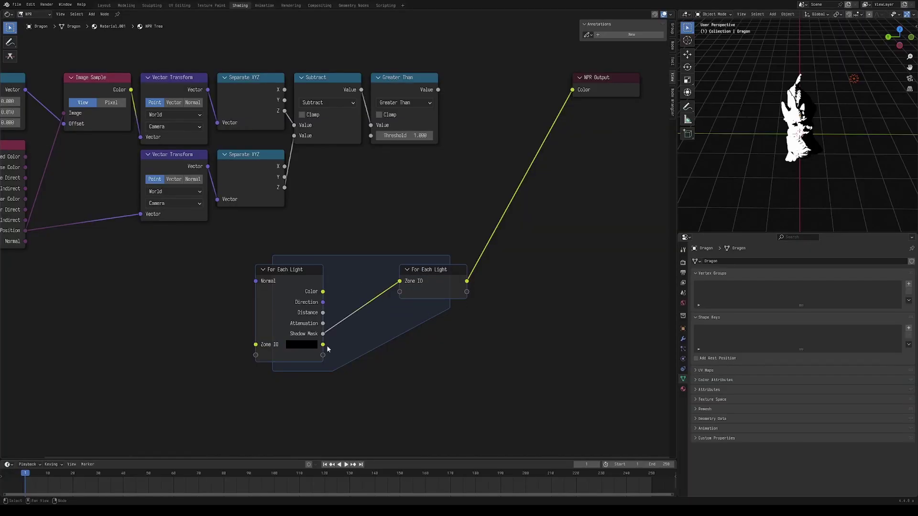
pyautogui.click(405, 287)
pyautogui.moveTo(323, 345); pyautogui.dragTo(354, 370)
pyautogui.click(355, 332)
pyautogui.hotkey('ctrl', 'alt', 'space')
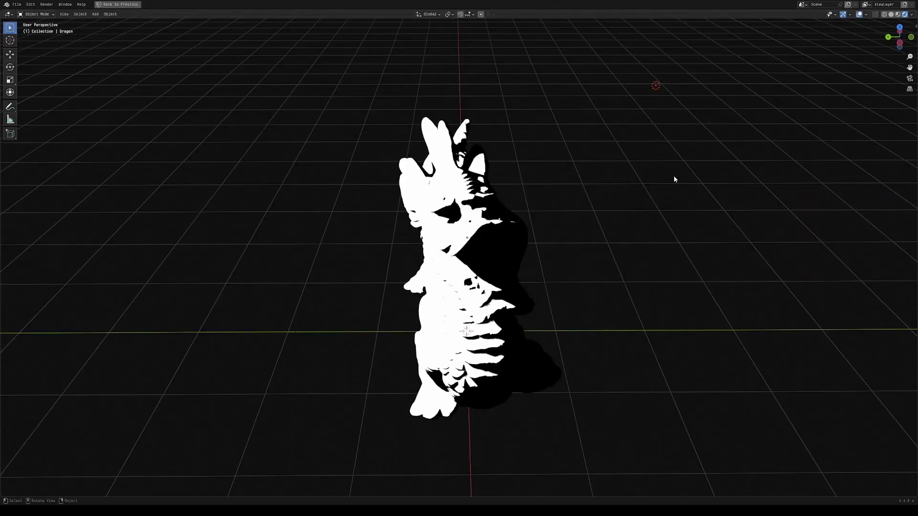
pyautogui.moveTo(663, 175); pyautogui.dragTo(588, 95, button='middle')
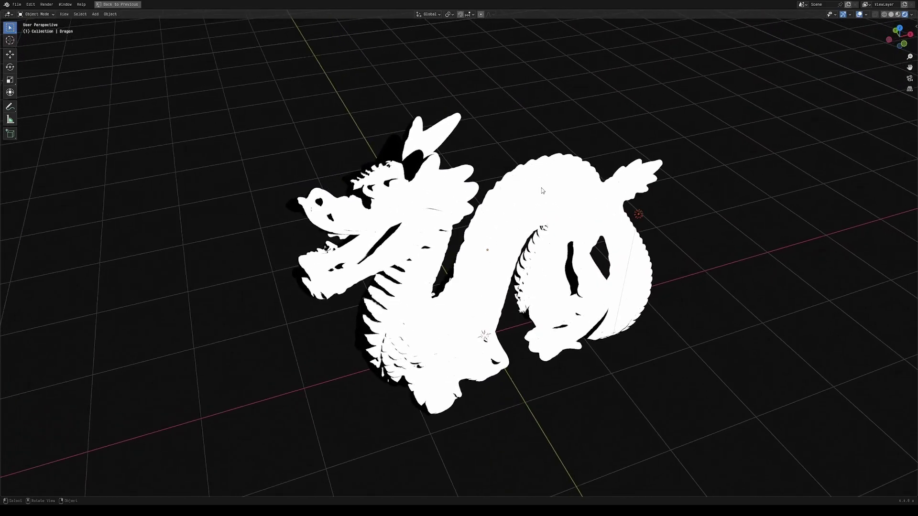
pyautogui.hotkey('ctrl', 'space')
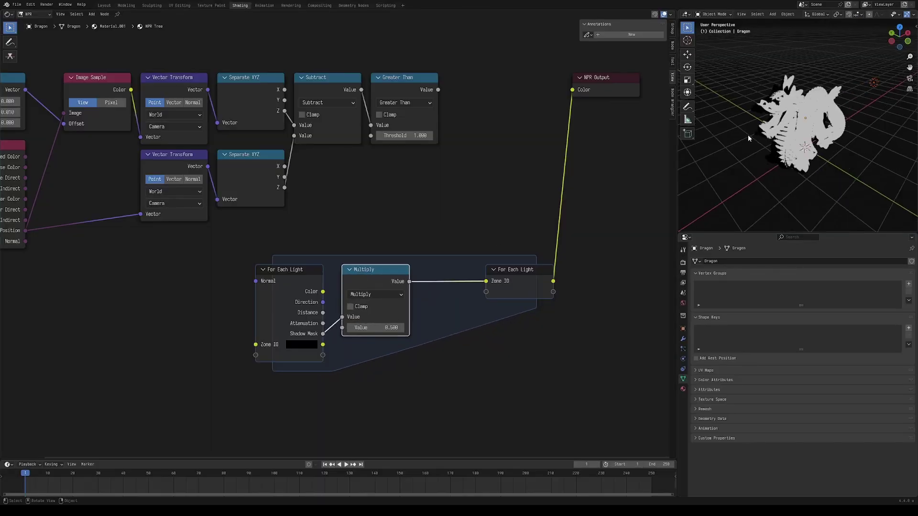
# Duplicate the Multiply node as an Add node after it and feed in the zone's incoming Zone IO value
pyautogui.scroll(1, 750, 138)
pyautogui.hotkey('shift', 'd')
pyautogui.click(435, 279)
pyautogui.moveTo(435, 279); pyautogui.dragTo(442, 288)
pyautogui.click(455, 295)
pyautogui.click(445, 320)
pyautogui.moveTo(323, 345); pyautogui.dragTo(429, 327)
# Move the duplicated point light closer above the dragon and inspect the overlapping light areas from several angles
pyautogui.moveTo(796, 172); pyautogui.dragTo(812, 156, button='middle')
pyautogui.scroll(-3, 813, 156)
pyautogui.hotkey('ctrl', 'space')
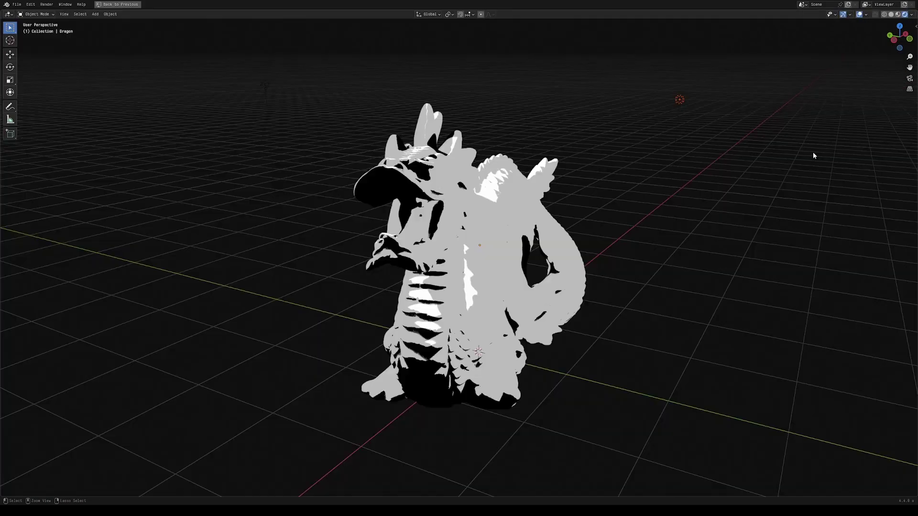
pyautogui.moveTo(564, 177); pyautogui.dragTo(589, 186, button='middle')
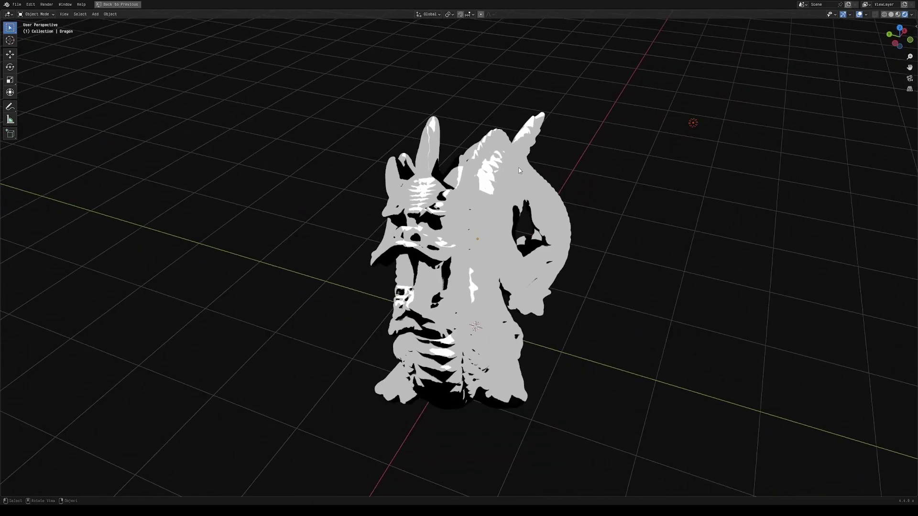
pyautogui.moveTo(493, 205); pyautogui.dragTo(561, 117, button='middle')
pyautogui.press('g')
pyautogui.click(453, 166)
pyautogui.moveTo(453, 165); pyautogui.dragTo(442, 204, button='middle')
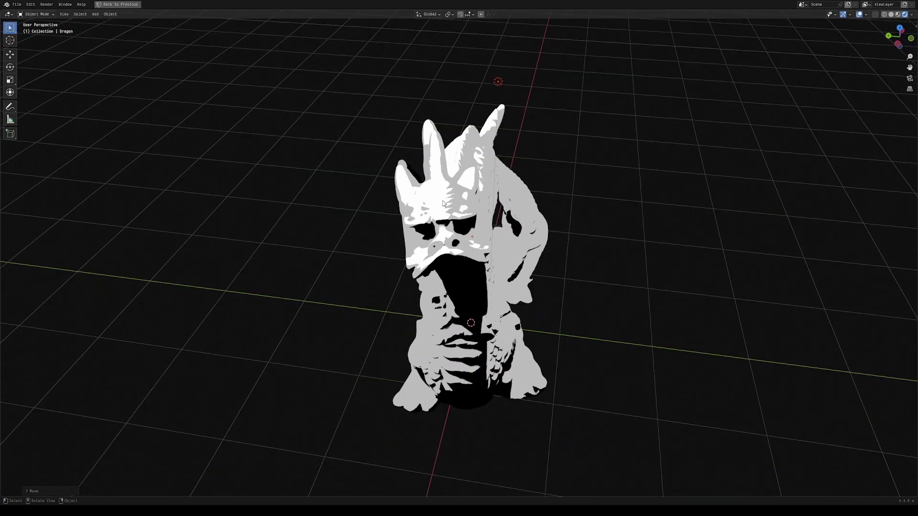
pyautogui.moveTo(443, 204); pyautogui.dragTo(581, 203, button='middle')
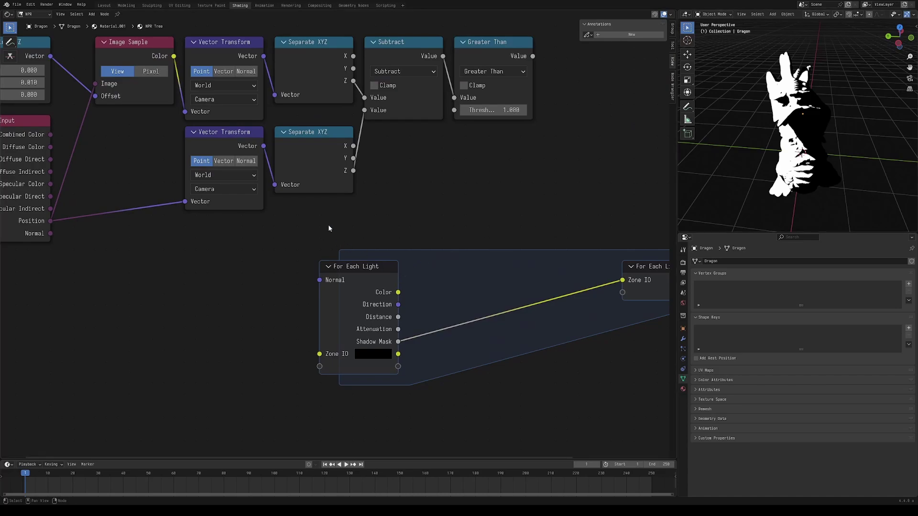
# Move the For Each Light start node below NPR Input and shift the depth-comparison nodes down over its zone
pyautogui.scroll(-4, 334, 239)
pyautogui.click(349, 261)
pyautogui.press('g')
pyautogui.press('x')
pyautogui.click(133, 294)
pyautogui.moveTo(174, 62); pyautogui.dragTo(425, 186)
pyautogui.press('g')
pyautogui.click(433, 297)
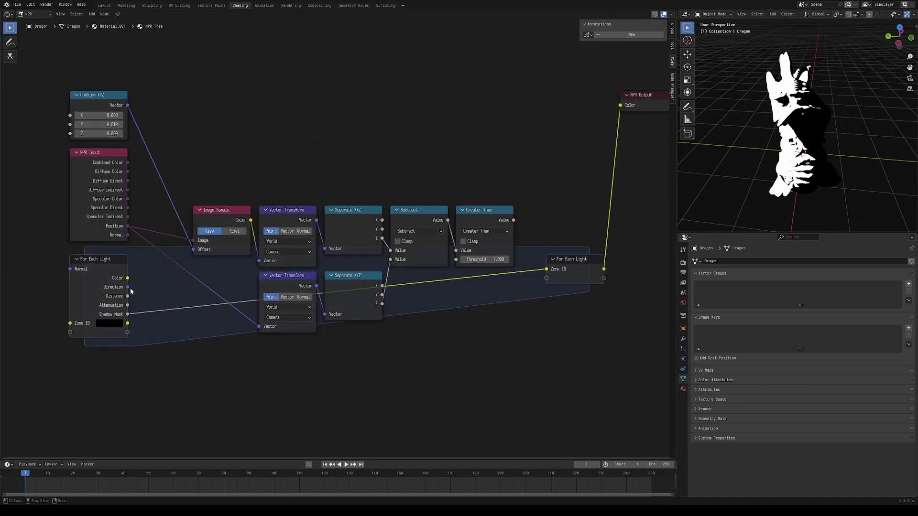
# Duplicate a Vector Transform node, feed it the For Each Light's Direction, and set its type to Normal
pyautogui.moveTo(127, 287); pyautogui.dragTo(170, 307)
pyautogui.rightClick(170, 307)
pyautogui.click(284, 282)
pyautogui.hotkey('shift', 'd')
pyautogui.click(186, 340)
pyautogui.moveTo(127, 286); pyautogui.dragTo(162, 388)
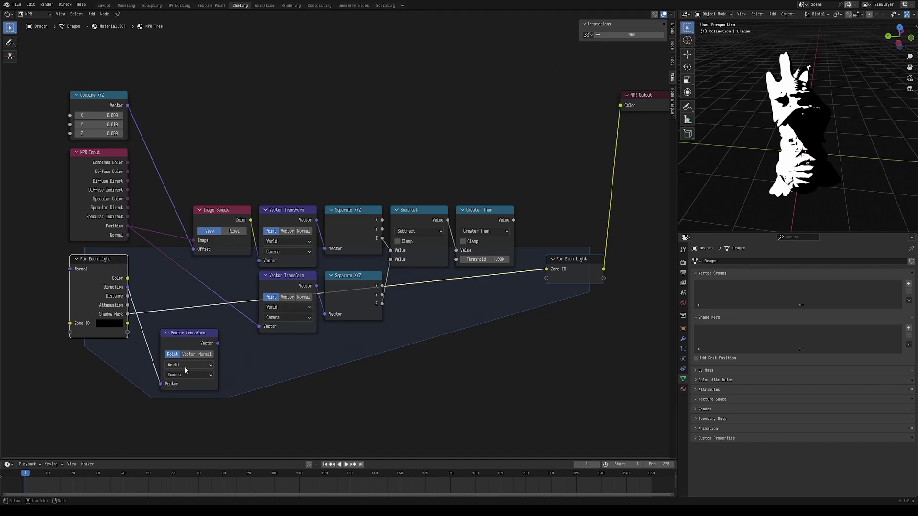
pyautogui.click(185, 367)
pyautogui.click(209, 354)
# Insert a Vector Math Scale node after the Normal transform and feed Greater Than into the zone's Zone IO output
pyautogui.moveTo(129, 287); pyautogui.dragTo(148, 284)
pyautogui.press('a')
pyautogui.hotkey('alt', 'a')
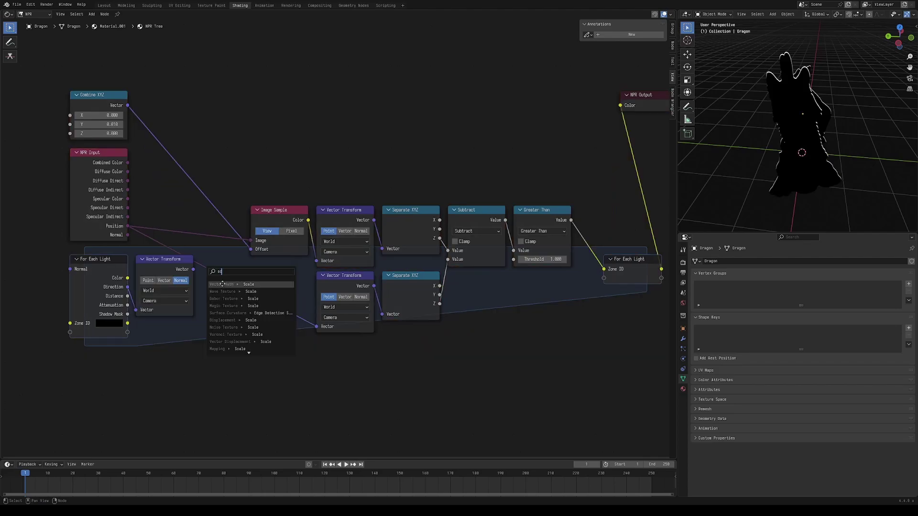
pyautogui.click(220, 281)
pyautogui.click(215, 280)
# Rearrange the depth nodes inside the zone and connect the Scale node's vector to the Image Sample's Offset
pyautogui.moveTo(302, 180); pyautogui.dragTo(609, 336)
pyautogui.press('g')
pyautogui.press('x')
pyautogui.click(549, 312)
pyautogui.moveTo(259, 270); pyautogui.dragTo(277, 250)
pyautogui.scroll(-2, 592, 252)
pyautogui.moveTo(592, 252); pyautogui.dragTo(454, 283, button='middle')
pyautogui.moveTo(467, 146); pyautogui.dragTo(526, 192)
pyautogui.press('g')
pyautogui.click(606, 259)
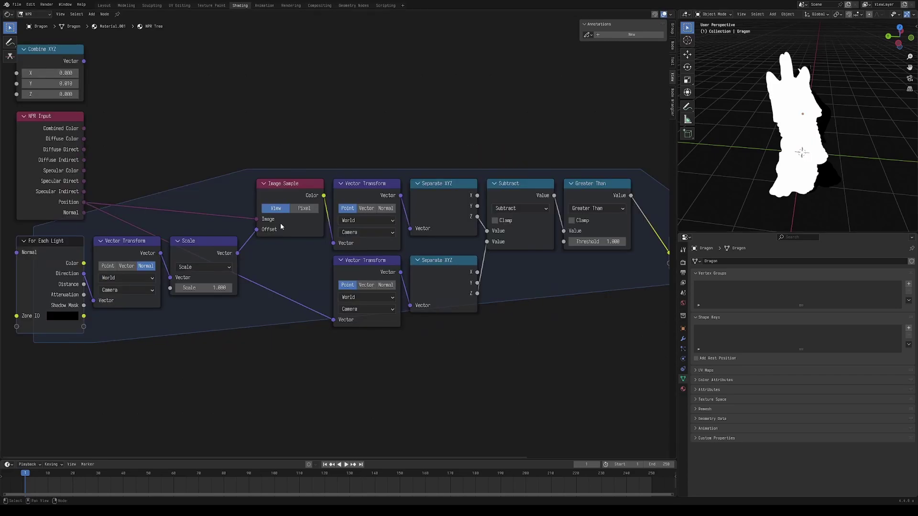
# Set the light direction's Scale value to 0.010 and raise it to 0.025 while checking the outline
pyautogui.click(220, 287)
pyautogui.write('.010')
pyautogui.press('Return')
pyautogui.scroll(-1, 586, 176)
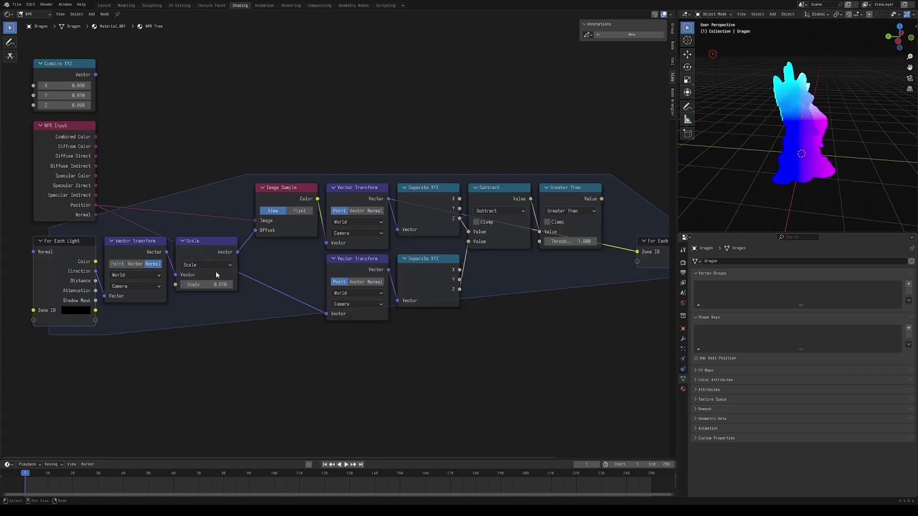
pyautogui.moveTo(216, 285); pyautogui.dragTo(239, 285)
pyautogui.moveTo(780, 166); pyautogui.dragTo(840, 105, button='middle')
pyautogui.hotkey('ctrl', 'alt', 'space')
# Multiply the light's Color by the Greater Than result using a second Scale node connected to the zone's output
pyautogui.press('g')
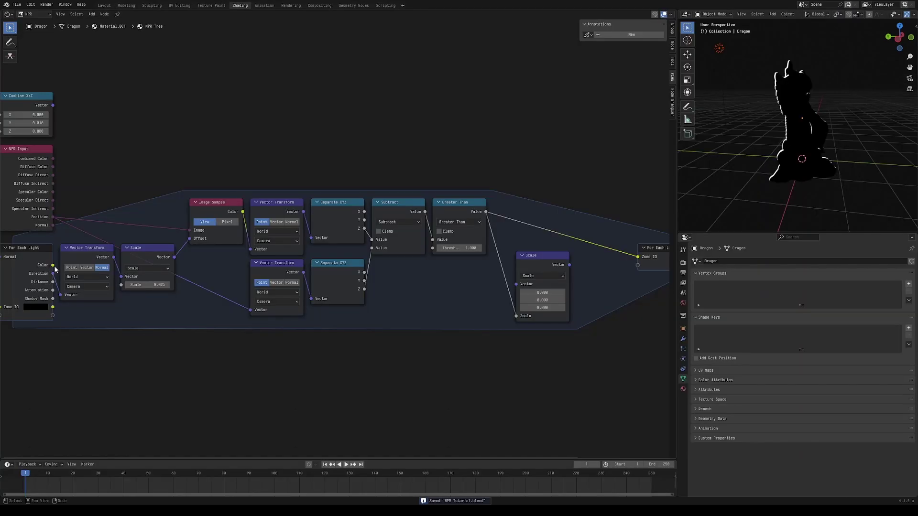
pyautogui.moveTo(53, 265); pyautogui.dragTo(516, 284)
pyautogui.moveTo(568, 264); pyautogui.dragTo(638, 257)
pyautogui.click(558, 279)
pyautogui.moveTo(558, 280); pyautogui.dragTo(525, 227)
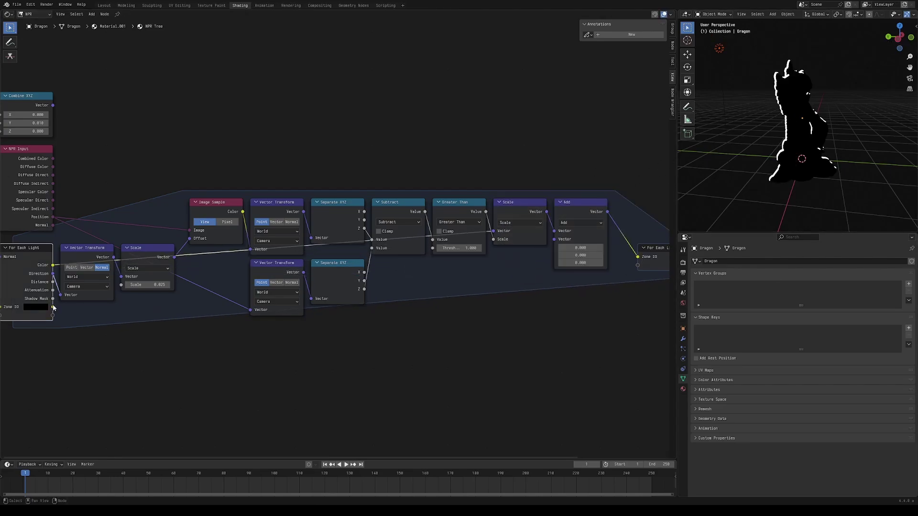
# Add the zone's incoming Zone IO value to the scaled light color through the Add node before the output
pyautogui.moveTo(53, 307); pyautogui.dragTo(559, 240)
pyautogui.moveTo(545, 197); pyautogui.dragTo(473, 204, button='middle')
pyautogui.moveTo(590, 254); pyautogui.dragTo(569, 209)
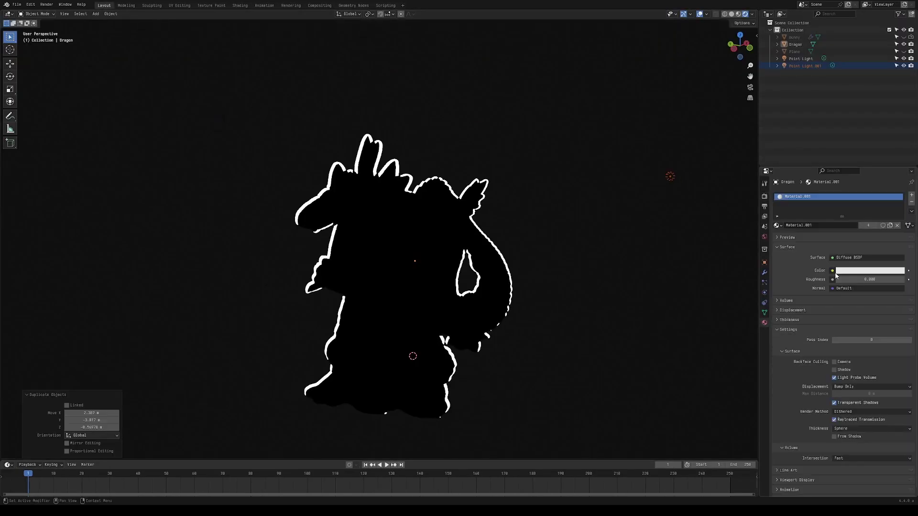
# Set the second point light's color to a saturated red
pyautogui.click(866, 236)
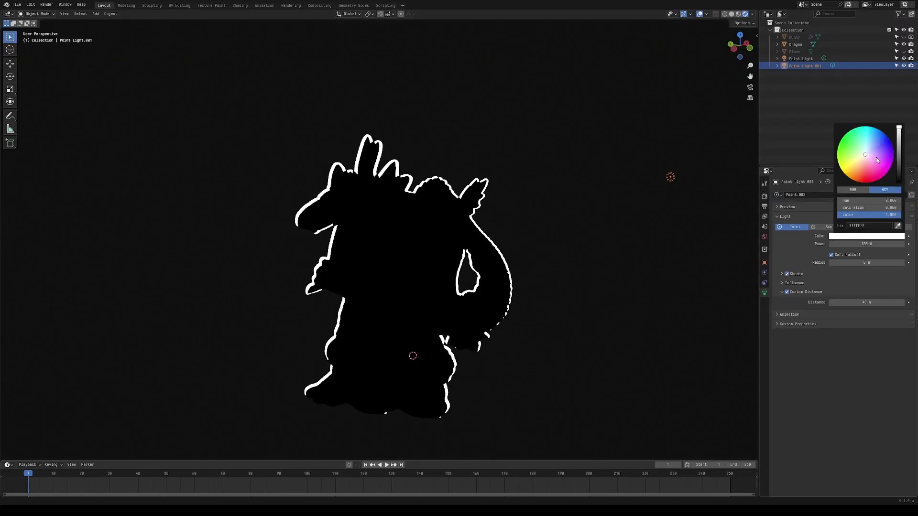
pyautogui.moveTo(877, 159)
pyautogui.mouseDown()
pyautogui.moveTo(873, 182)
pyautogui.moveTo(856, 180)
pyautogui.moveTo(870, 182)
pyautogui.mouseUp()
pyautogui.click(862, 238)
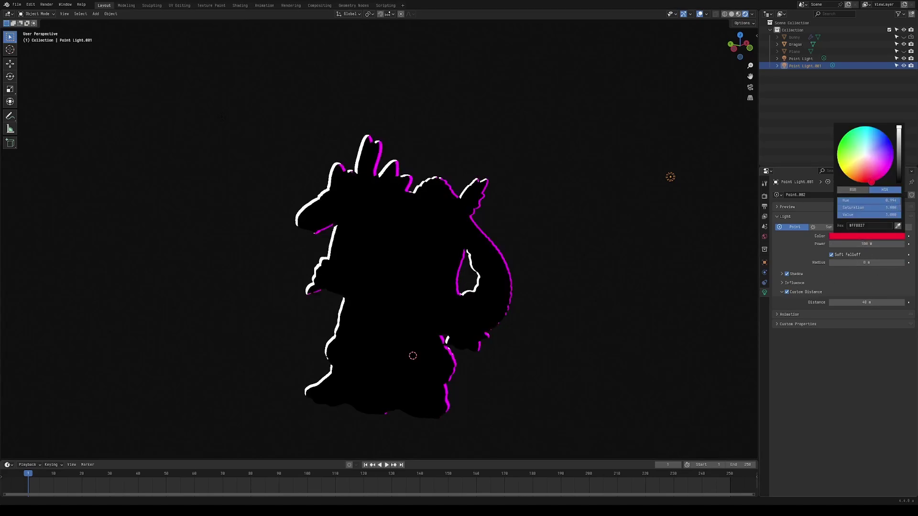
# Turn off the red point light's Custom Distance and set its power to 1 W
pyautogui.moveTo(861, 243); pyautogui.dragTo(837, 242)
pyautogui.rightClick(860, 243)
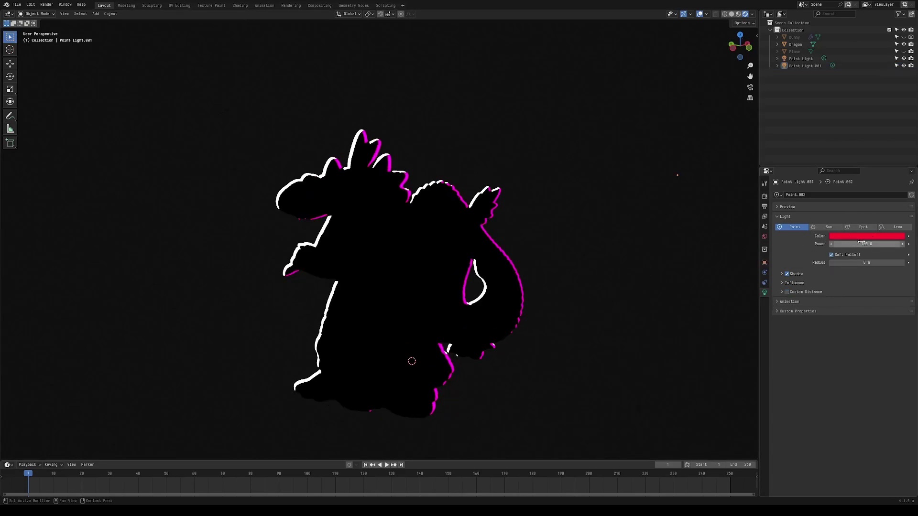
pyautogui.click(860, 243)
pyautogui.press('BackSpace')
pyautogui.write('1')
pyautogui.press('Return')
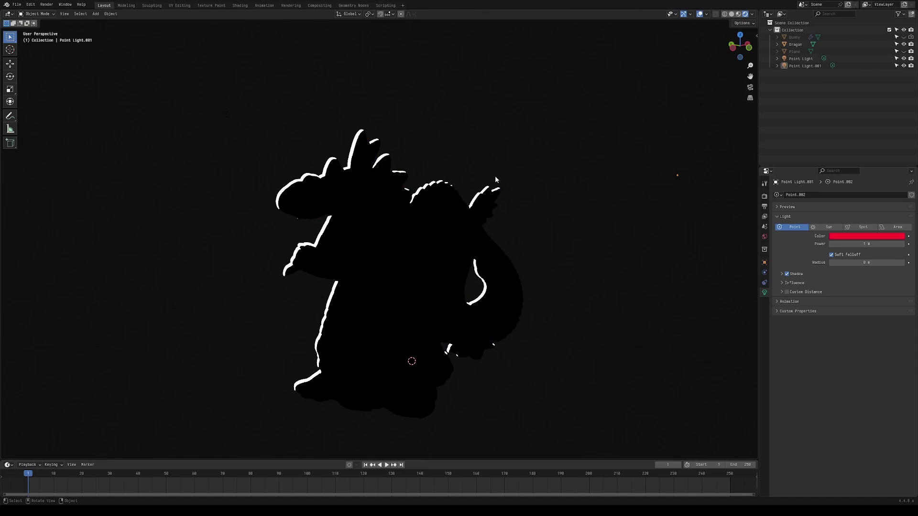
# Reposition the red point light around the dragon, turn its Custom Distance back on, and save the file
pyautogui.click(677, 174)
pyautogui.press('g')
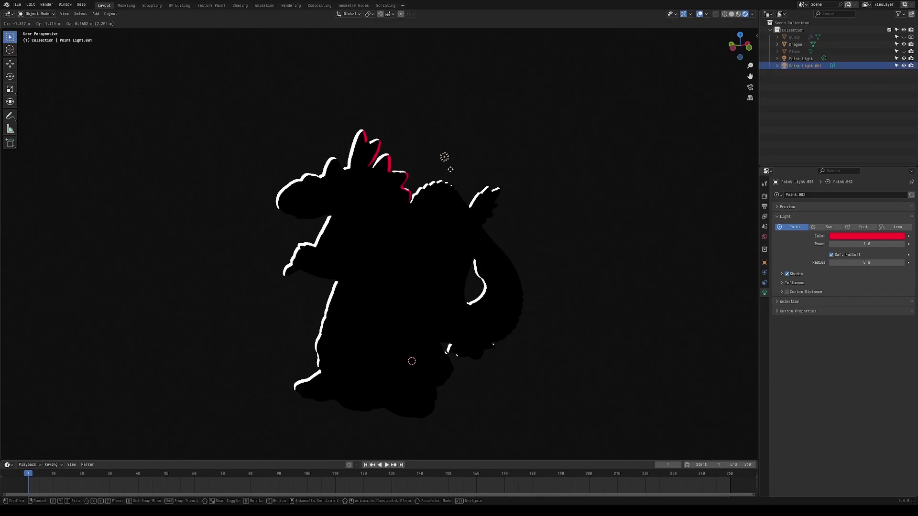
pyautogui.click(451, 171)
pyautogui.moveTo(451, 171); pyautogui.dragTo(311, 205, button='middle')
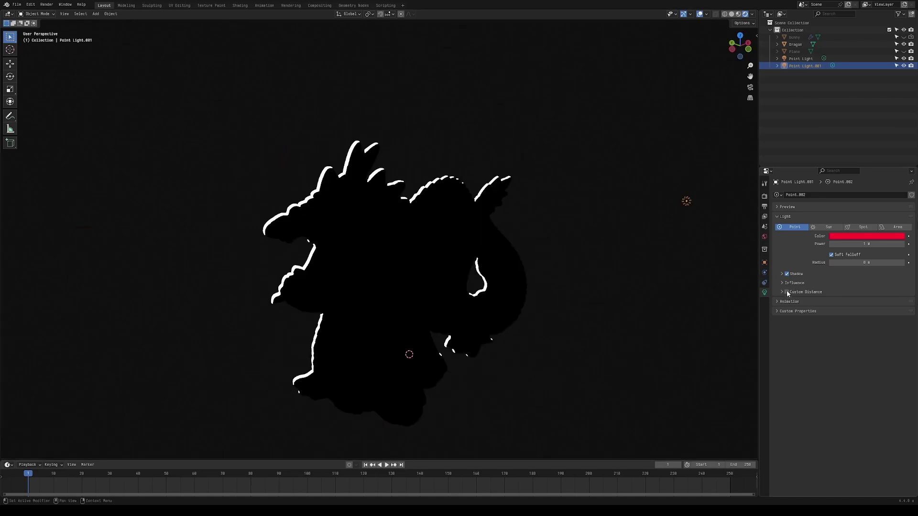
pyautogui.click(787, 292)
pyautogui.click(805, 292)
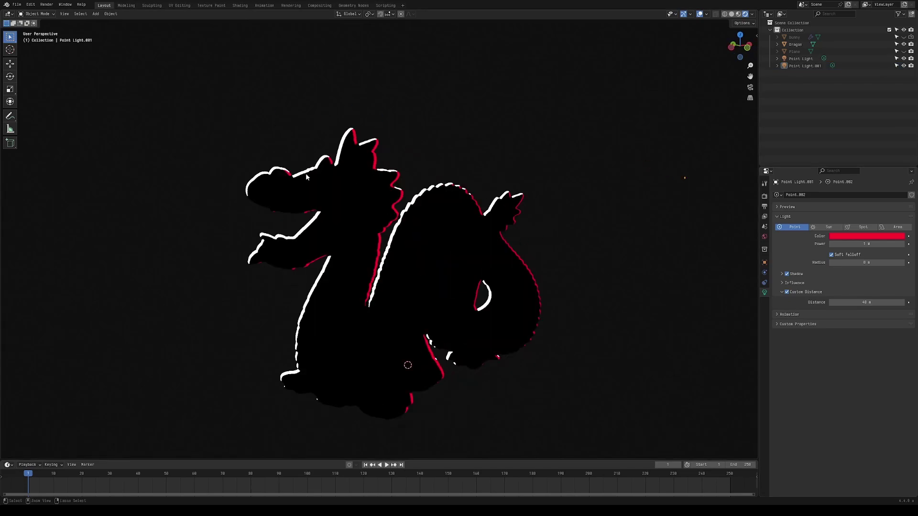
pyautogui.hotkey('ctrl', 's')
# Duplicate the red point light and place the copy low beside the dragon's tail end
pyautogui.moveTo(217, 94); pyautogui.dragTo(246, 125)
pyautogui.hotkey('shift', 'd')
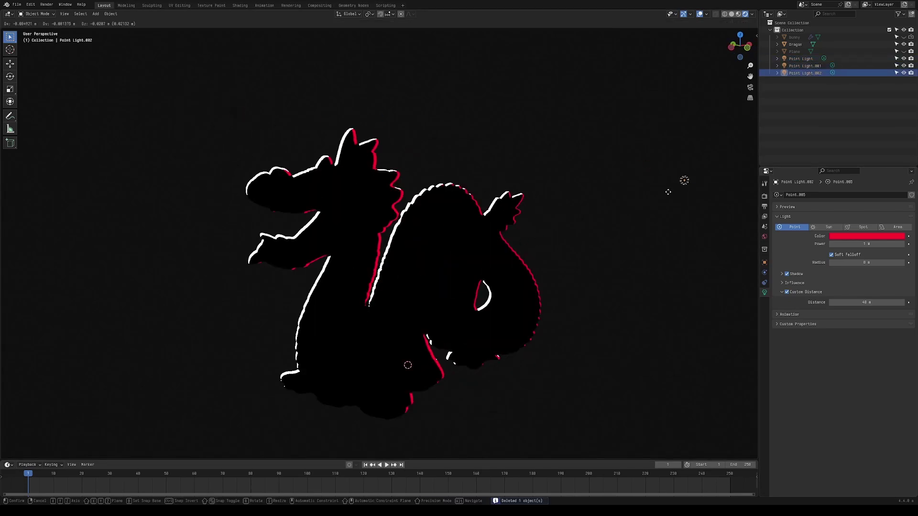
pyautogui.click(529, 417)
# Set the duplicated light's color to violet and reposition it near the dragon's base
pyautogui.click(877, 237)
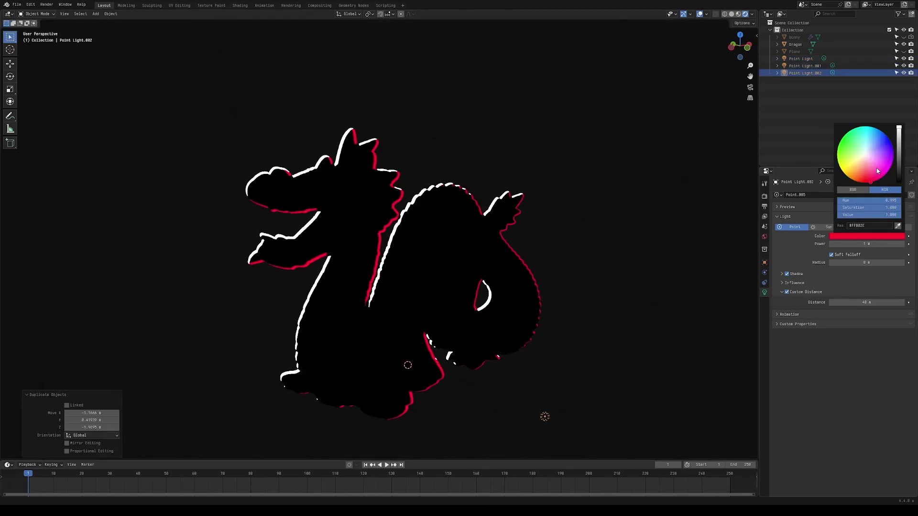
pyautogui.moveTo(877, 170); pyautogui.dragTo(888, 154)
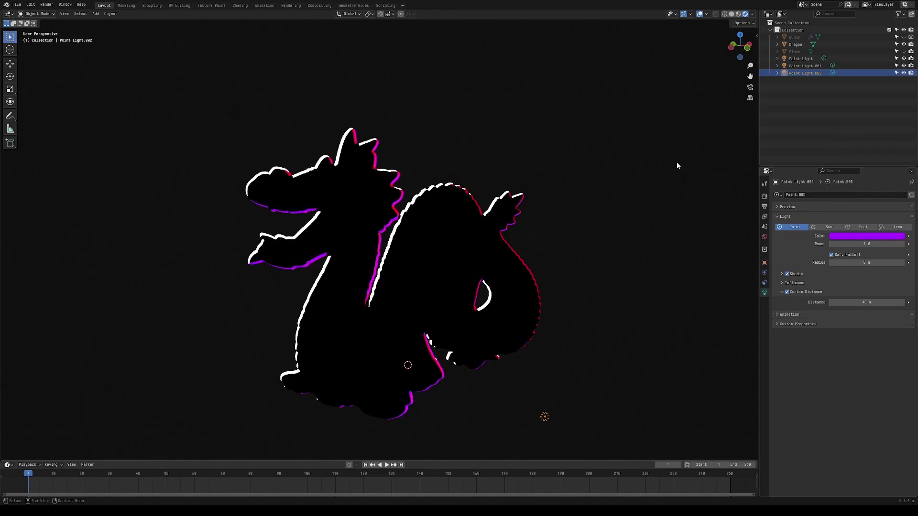
pyautogui.moveTo(615, 178); pyautogui.dragTo(455, 336, button='middle')
pyautogui.press('g')
pyautogui.click(398, 360)
pyautogui.scroll(4, 397, 360)
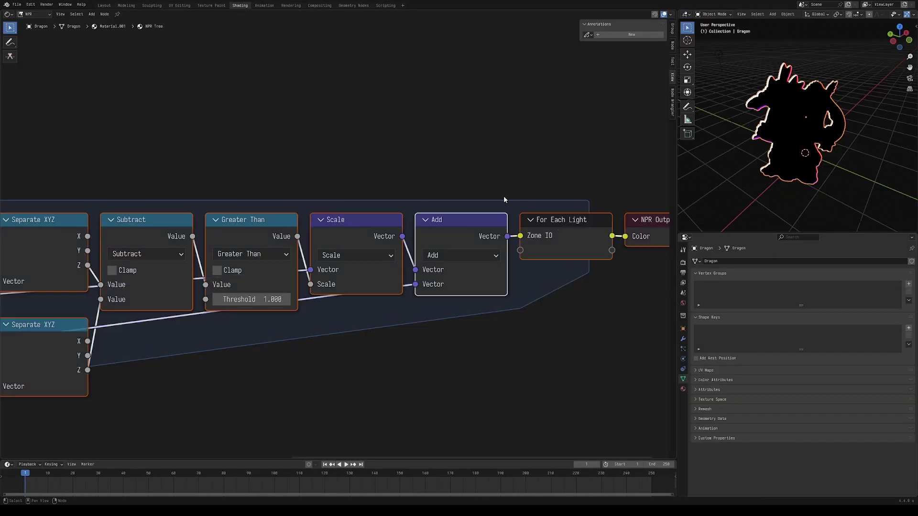
pyautogui.scroll(5, 784, 180)
pyautogui.scroll(-3, 774, 86)
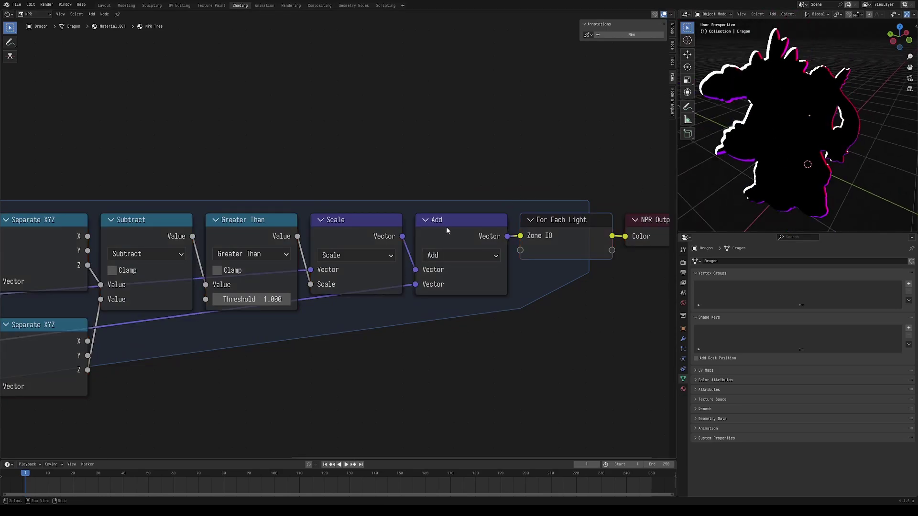
pyautogui.moveTo(445, 226); pyautogui.dragTo(469, 204)
pyautogui.hotkey('ctrl', 'z')
pyautogui.hotkey('ctrl', 'z')
# Add a Mix node below the Add node and set its data type to Color
pyautogui.hotkey('shift', 'a')
pyautogui.write('mix')
pyautogui.press('Return')
pyautogui.click(463, 379)
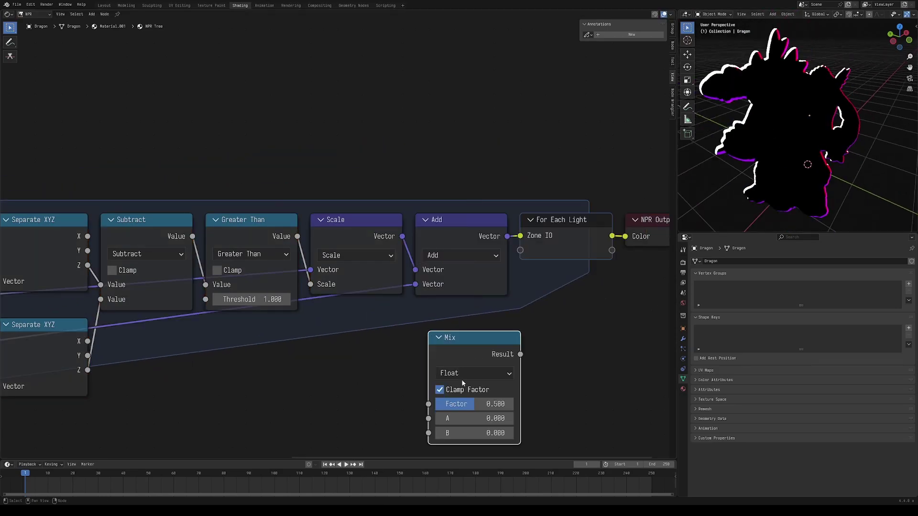
pyautogui.click(463, 375)
pyautogui.click(462, 434)
pyautogui.moveTo(466, 354); pyautogui.dragTo(452, 327)
pyautogui.scroll(-2, 403, 297)
pyautogui.moveTo(402, 296); pyautogui.dragTo(446, 242, button='middle')
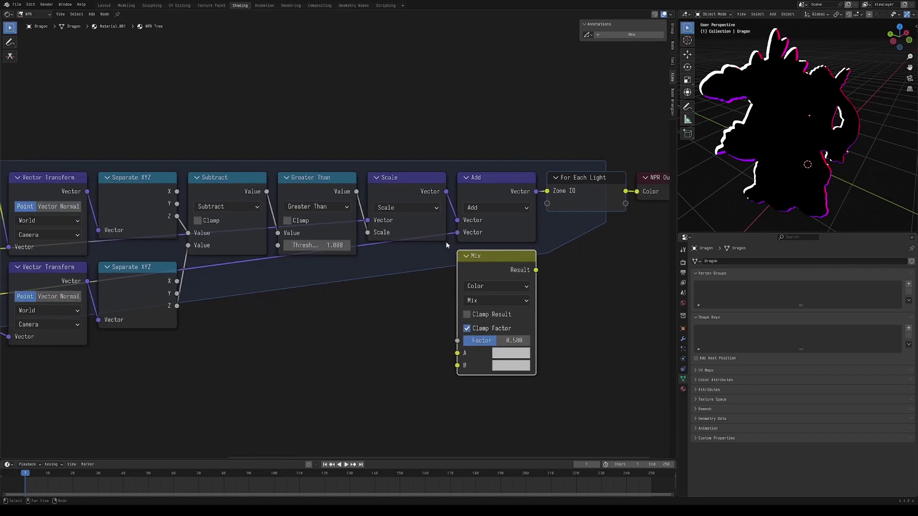
# Change the operation of the Add node before the zone's output to Maximum
pyautogui.click(495, 207)
pyautogui.click(550, 242)
pyautogui.scroll(-3, 730, 218)
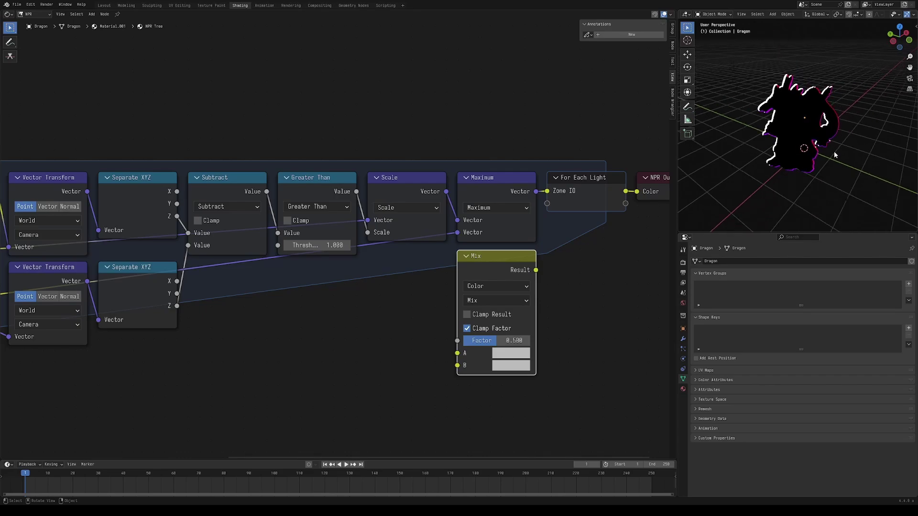
# Set the Mix node's blending mode to Lighten
pyautogui.click(497, 300)
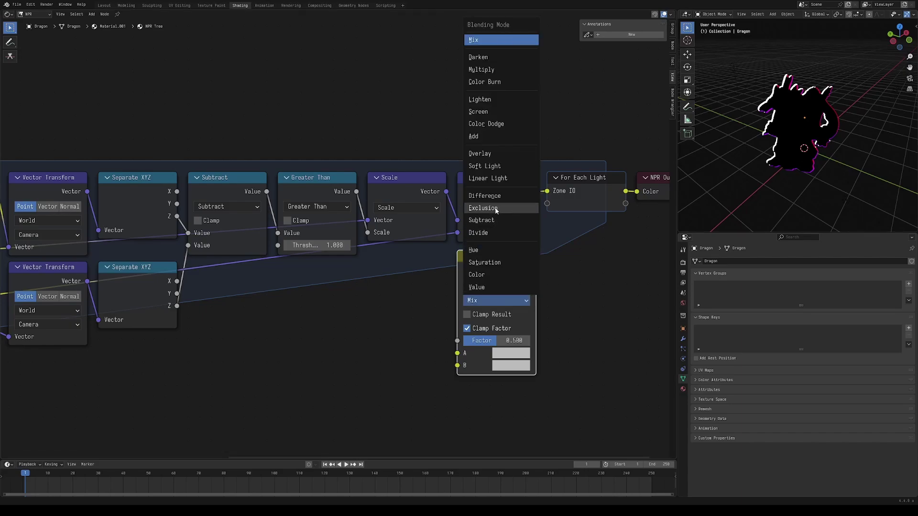
pyautogui.click(497, 100)
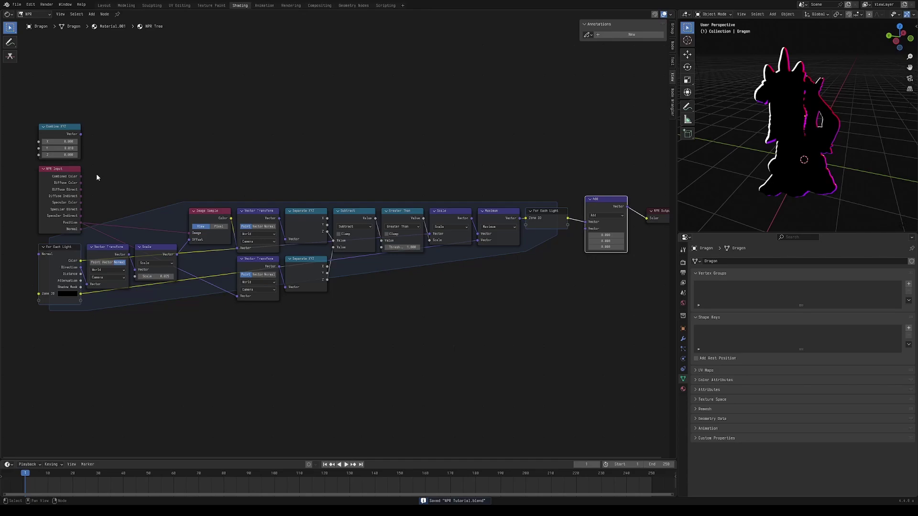
# Duplicate the NPR Input node below the zone's output and link its Combined Color to the Add node after the zone
pyautogui.moveTo(80, 176); pyautogui.dragTo(586, 228)
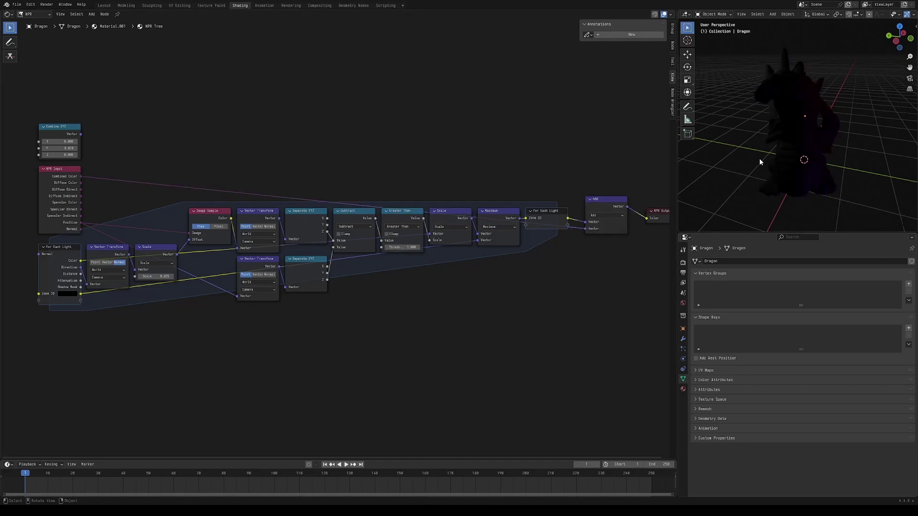
pyautogui.click(72, 181)
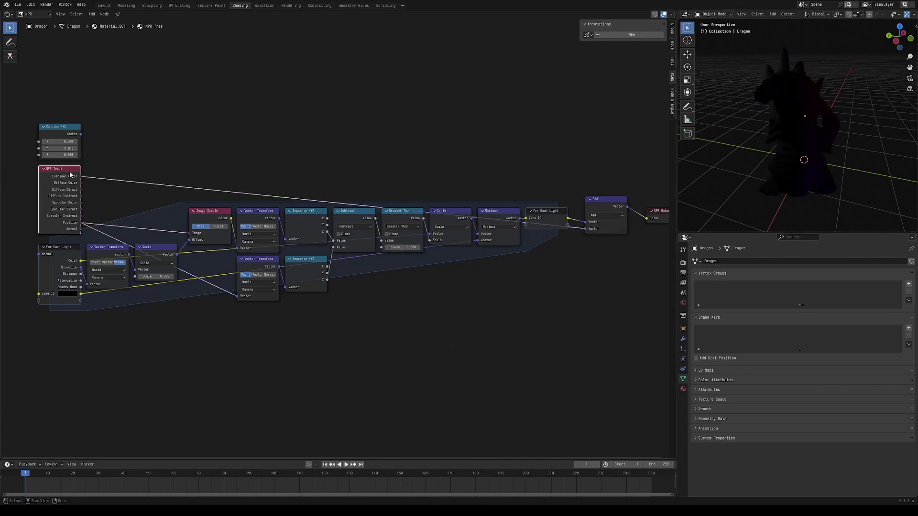
pyautogui.hotkey('shift', 'd')
pyautogui.click(539, 123)
pyautogui.moveTo(525, 116); pyautogui.dragTo(585, 229)
pyautogui.moveTo(486, 90); pyautogui.dragTo(532, 134)
pyautogui.press('g')
pyautogui.click(574, 279)
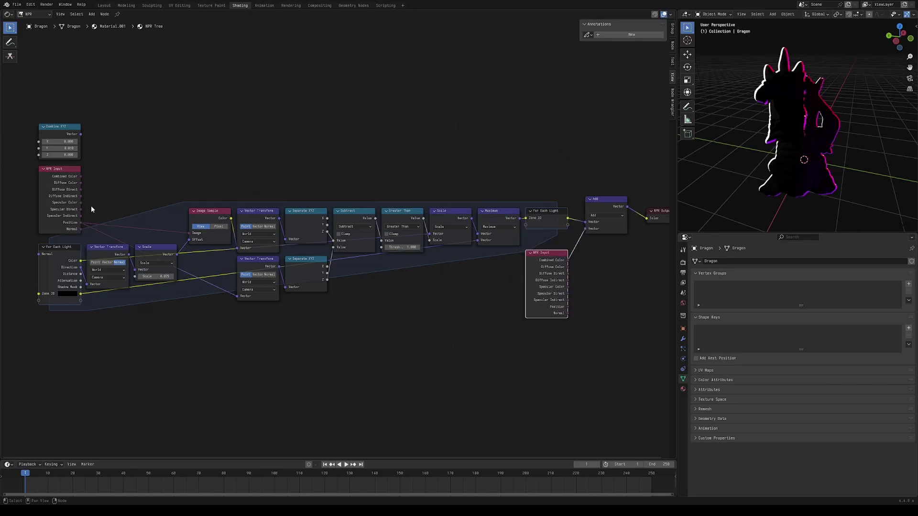
pyautogui.click(48, 204)
pyautogui.press('g')
pyautogui.click(87, 217)
pyautogui.moveTo(5, 178); pyautogui.dragTo(299, 311)
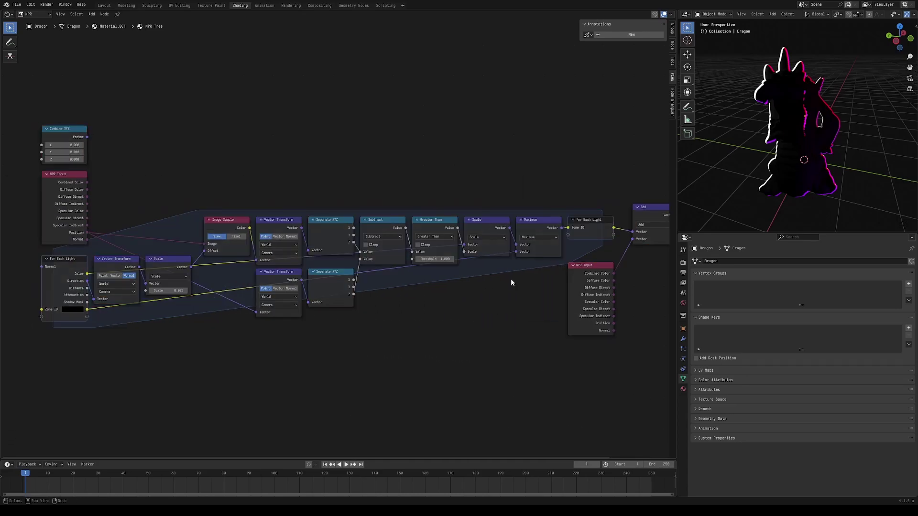
# Maximize the 3D viewport and examine how the dragon's shading and outlines react while trying to move a point light
pyautogui.hotkey('ctrl', 'space')
pyautogui.moveTo(265, 73); pyautogui.dragTo(311, 131)
pyautogui.scroll(3, 287, 133)
pyautogui.moveTo(283, 134); pyautogui.dragTo(312, 147, button='middle')
pyautogui.press('g')
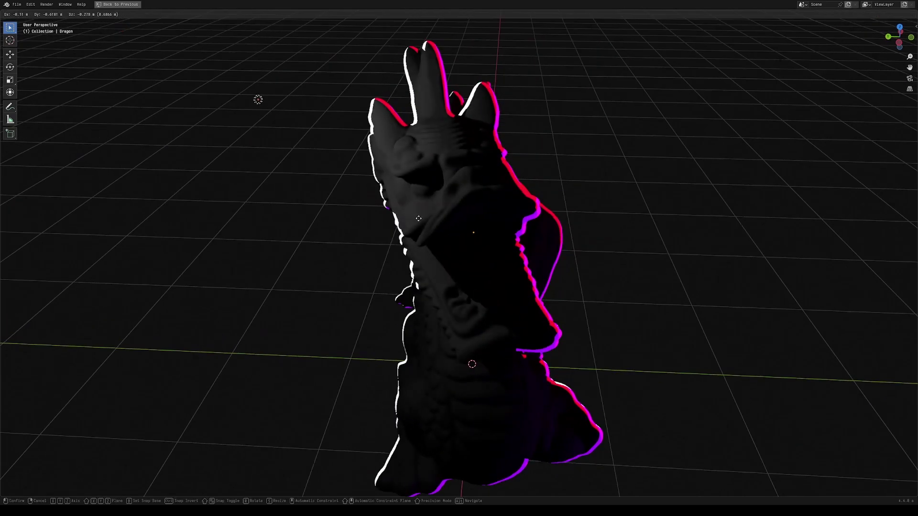
pyautogui.rightClick(478, 279)
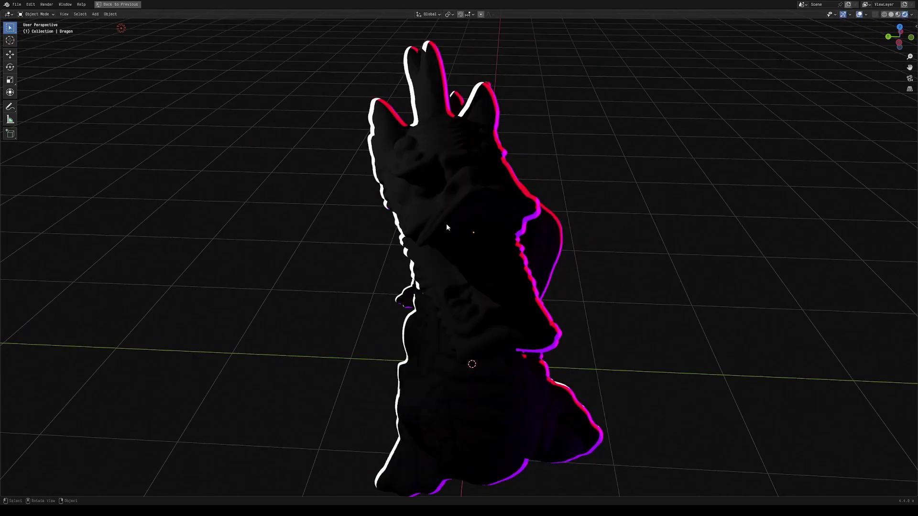
pyautogui.moveTo(490, 219); pyautogui.dragTo(593, 242, button='middle')
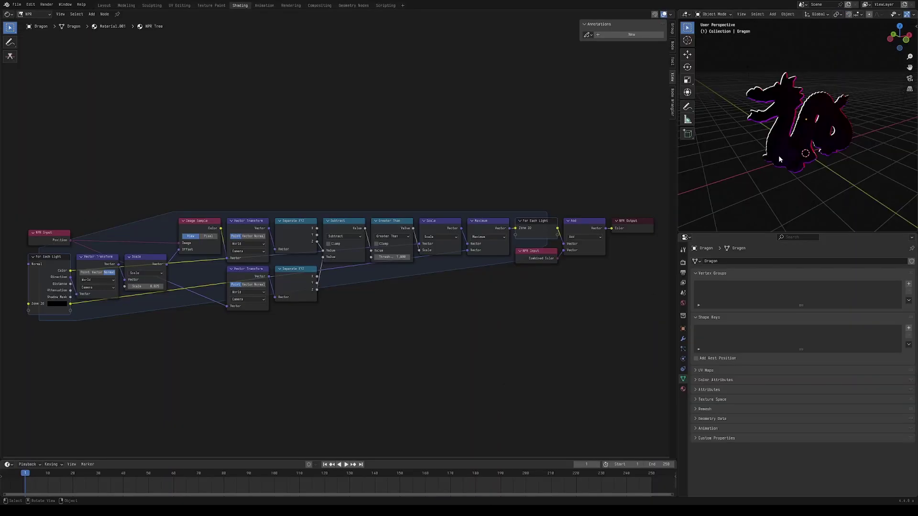
# Open the translucent dragon file and connect the NPR Input's Combined Color directly to the NPR Output
pyautogui.click(17, 5)
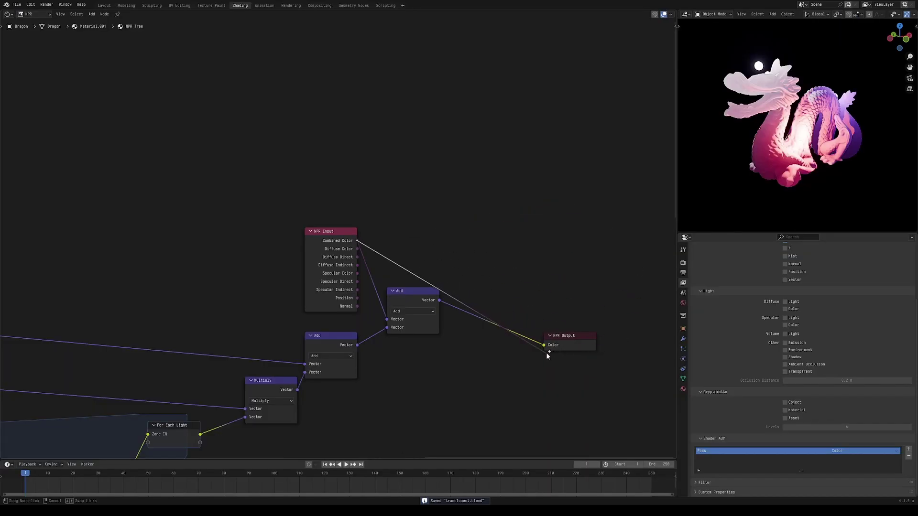
pyautogui.moveTo(546, 352); pyautogui.dragTo(541, 348)
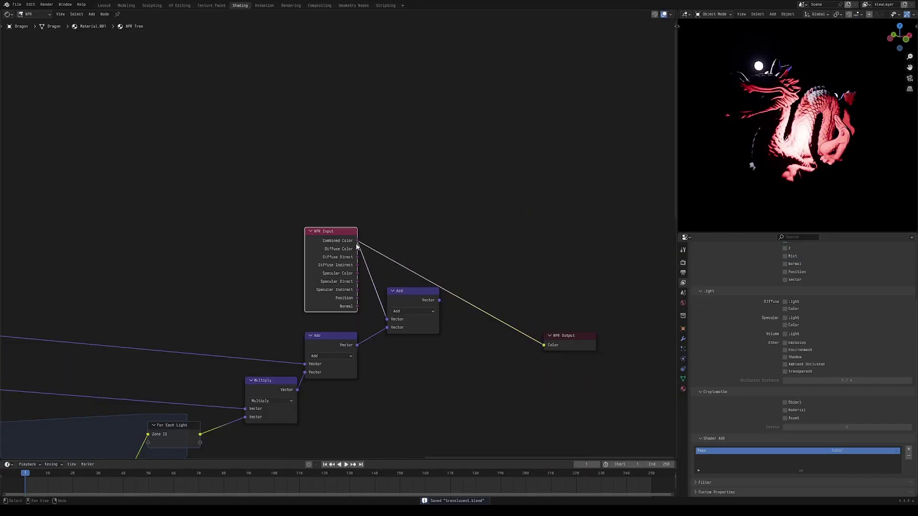
# Examine the dragon's unmodified base lighting up close in the maximized viewport, restore the layout, and save the file
pyautogui.hotkey('ctrl', 'space')
pyautogui.moveTo(576, 217); pyautogui.dragTo(581, 239, button='middle')
pyautogui.scroll(4, 581, 239)
pyautogui.scroll(1, 619, 275)
pyautogui.scroll(3, 619, 278)
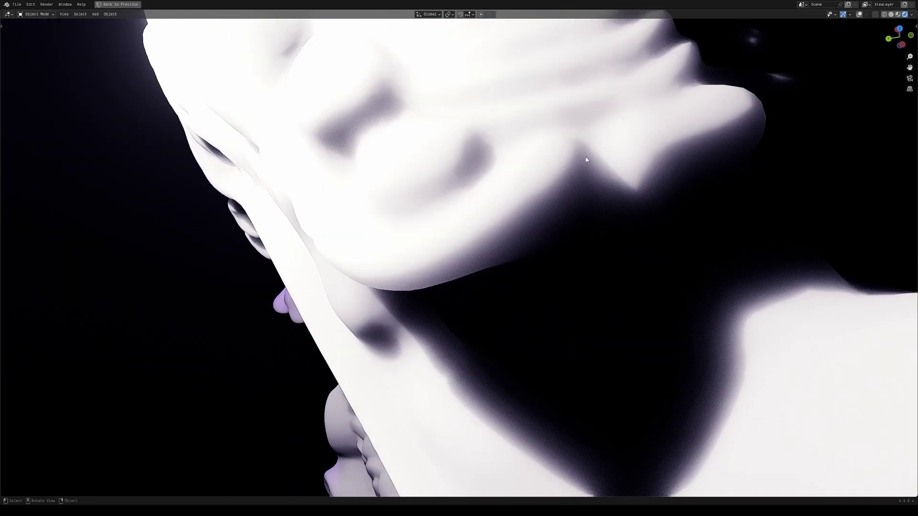
pyautogui.scroll(-5, 589, 192)
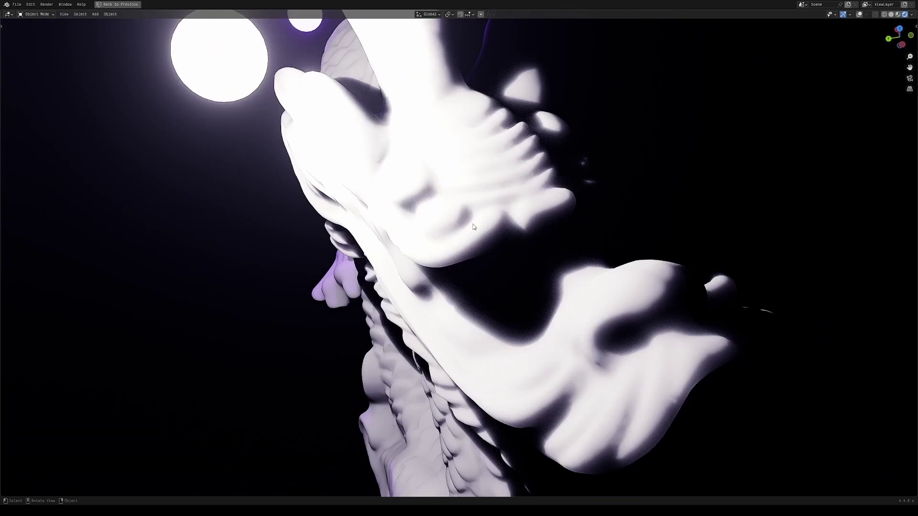
pyautogui.hotkey('ctrl', 'space')
pyautogui.hotkey('ctrl', 's')
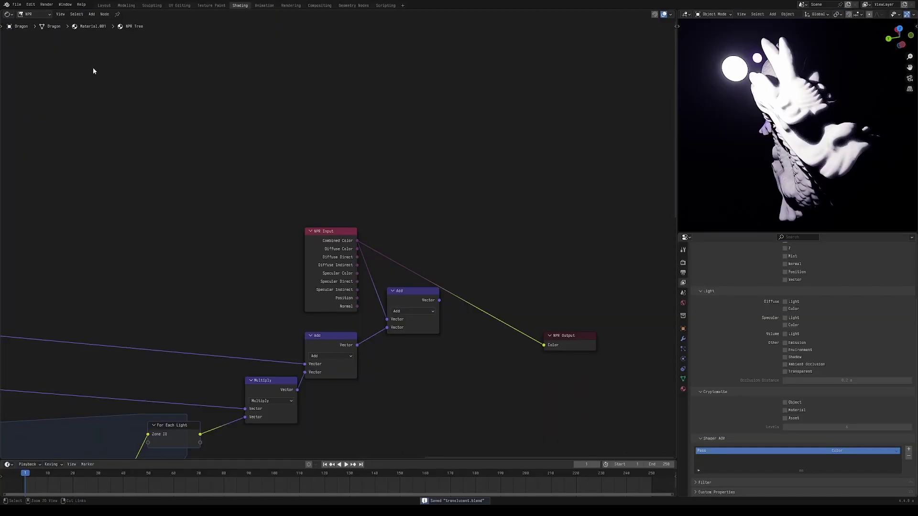
# Show the material's Object shader nodes and examine the Subsurface Scattering result on the dragon in the maximized viewport
pyautogui.click(34, 14)
pyautogui.click(38, 33)
pyautogui.press('Home')
pyautogui.scroll(4, 330, 305)
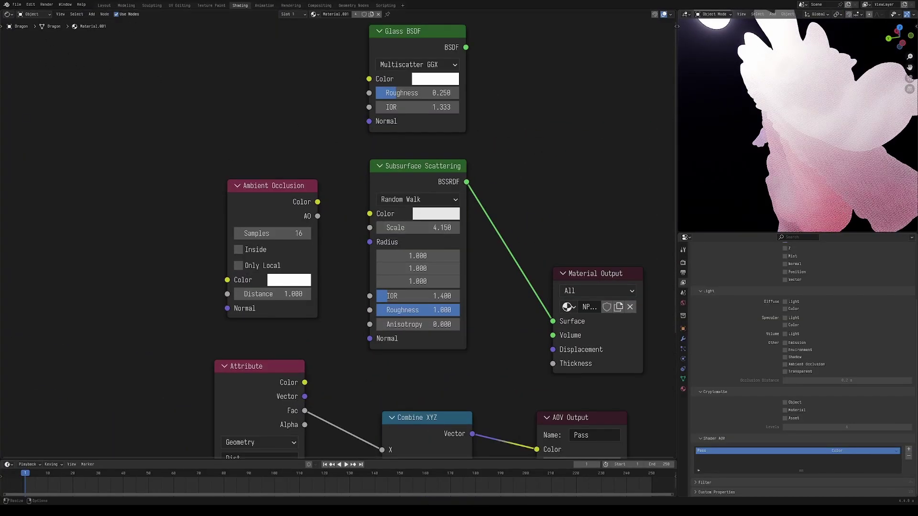
pyautogui.moveTo(794, 157); pyautogui.dragTo(853, 108, button='middle')
pyautogui.hotkey('ctrl', 'space')
pyautogui.scroll(-2, 671, 223)
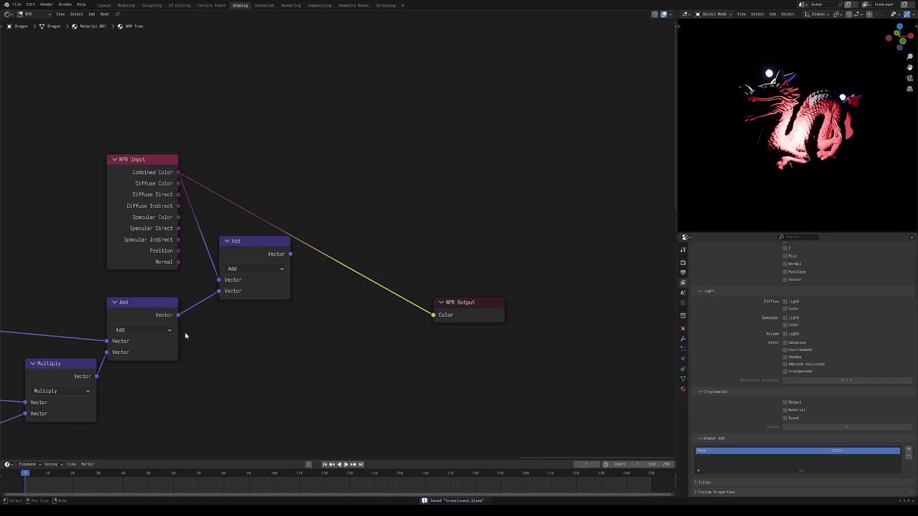
# Connect the light-based Add node's result to the NPR Output and inspect the translucent dragon
pyautogui.moveTo(178, 314)
pyautogui.mouseDown()
pyautogui.moveTo(324, 357)
pyautogui.moveTo(439, 318)
pyautogui.mouseUp()
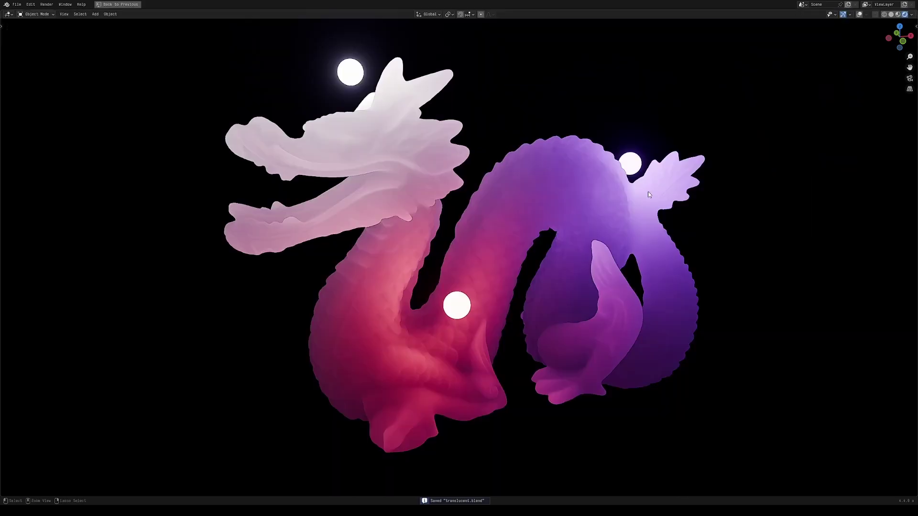
pyautogui.moveTo(647, 192); pyautogui.dragTo(489, 289, button='middle')
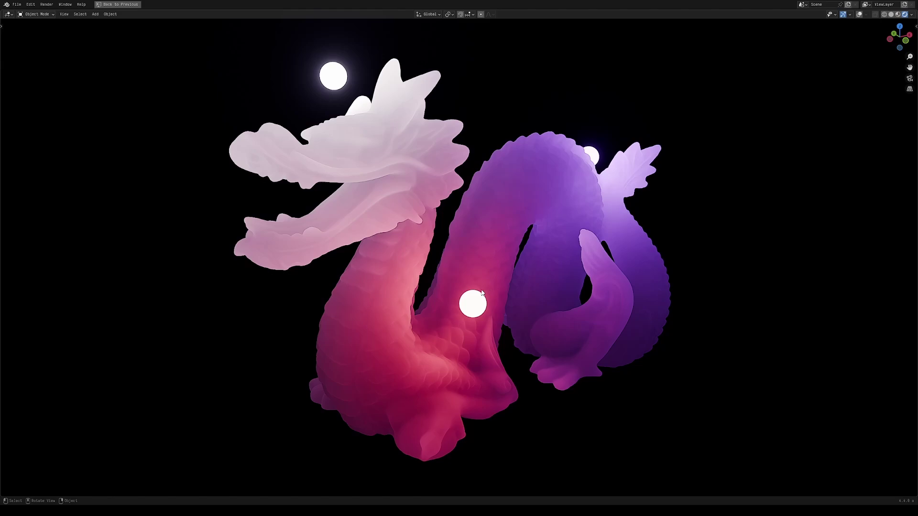
# Move the red light around the dragon's body to test how the translucent coloring responds
pyautogui.press('g')
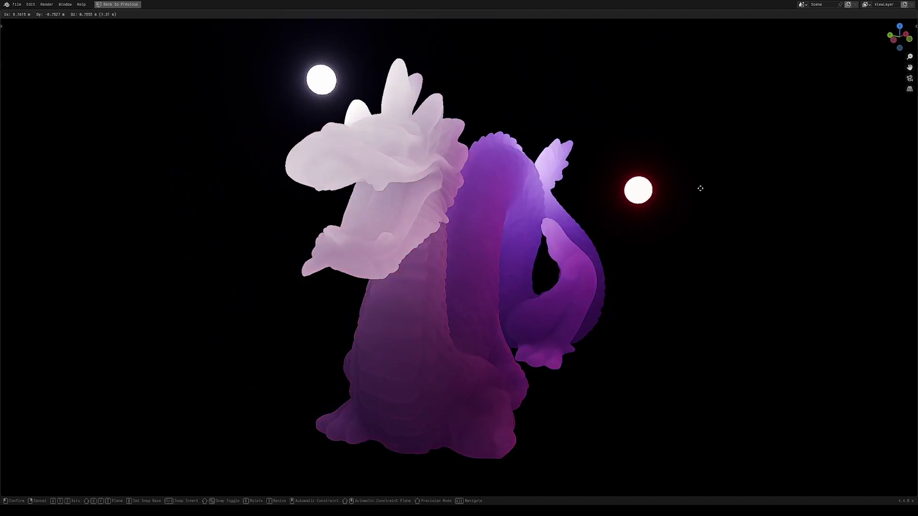
pyautogui.click(480, 359)
pyautogui.moveTo(481, 359)
pyautogui.mouseDown(button='middle')
pyautogui.moveTo(412, 364)
pyautogui.moveTo(390, 350)
pyautogui.moveTo(472, 327)
pyautogui.moveTo(578, 323)
pyautogui.moveTo(473, 332)
pyautogui.moveTo(483, 322)
pyautogui.moveTo(558, 332)
pyautogui.mouseUp(button='middle')
pyautogui.press('g')
pyautogui.click(390, 350)
pyautogui.press('g')
pyautogui.click(509, 336)
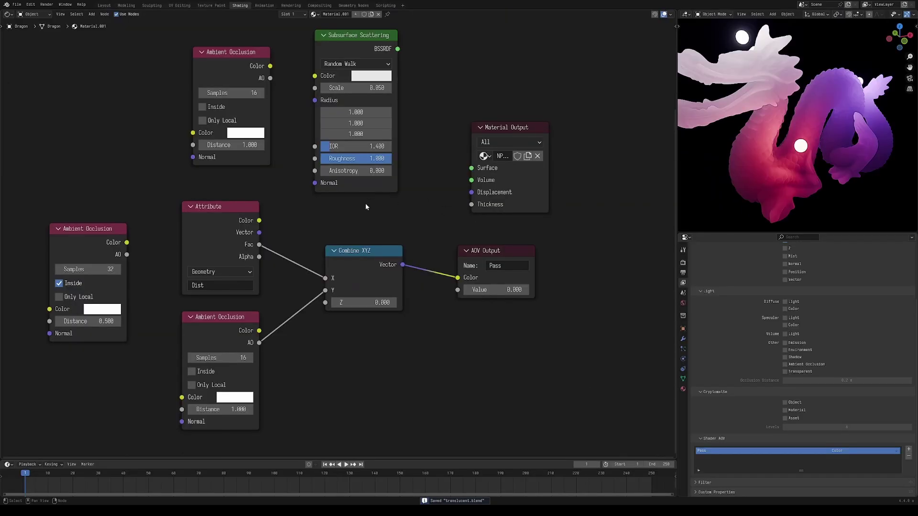
# Examine the dragon's Geometry Nodes setup and return to the Shading workspace
pyautogui.click(354, 5)
pyautogui.moveTo(410, 295)
pyautogui.mouseDown(button='middle')
pyautogui.moveTo(545, 283)
pyautogui.moveTo(454, 304)
pyautogui.mouseUp(button='middle')
pyautogui.click(240, 6)
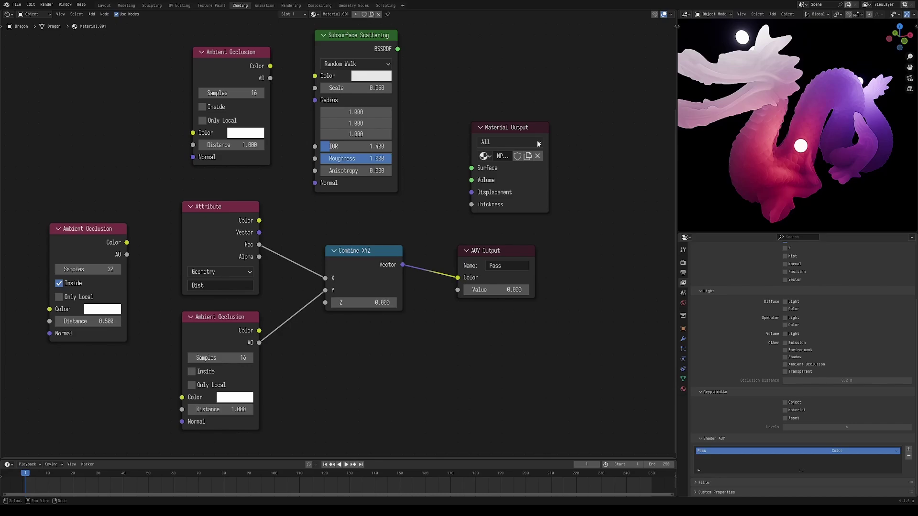
pyautogui.scroll(1, 331, 410)
pyautogui.moveTo(253, 231); pyautogui.dragTo(336, 211)
pyautogui.press('Escape')
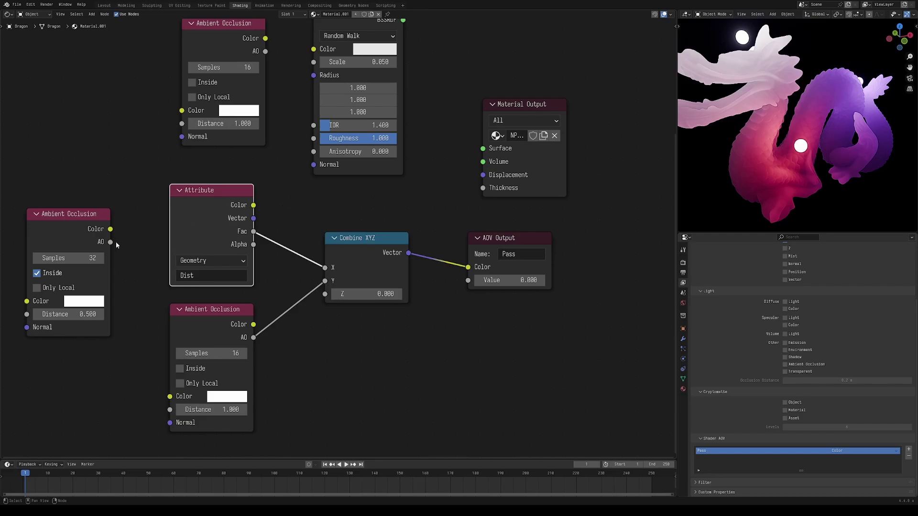
# Connect the AO output of the Ambient Occlusion node with Inside enabled to the X input of Combine XYZ
pyautogui.moveTo(123, 248); pyautogui.dragTo(150, 243, button='middle')
pyautogui.click(99, 210)
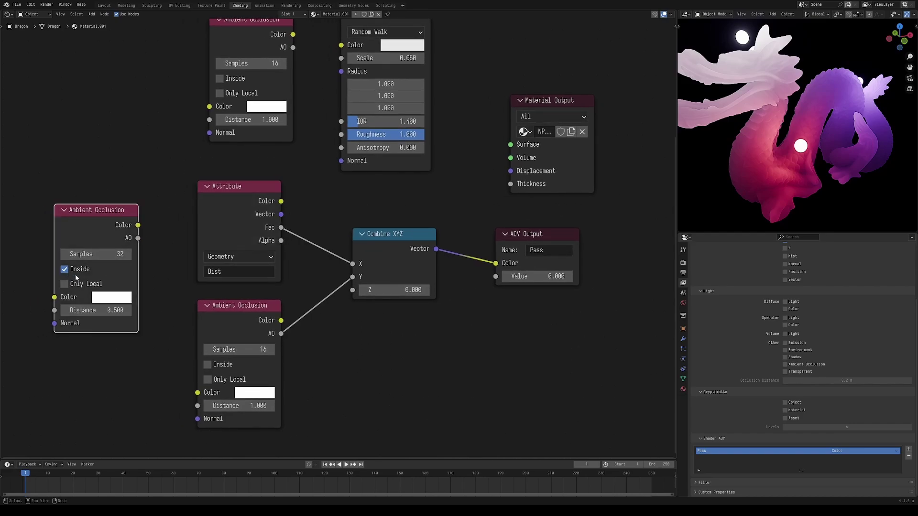
pyautogui.moveTo(138, 237); pyautogui.dragTo(353, 266)
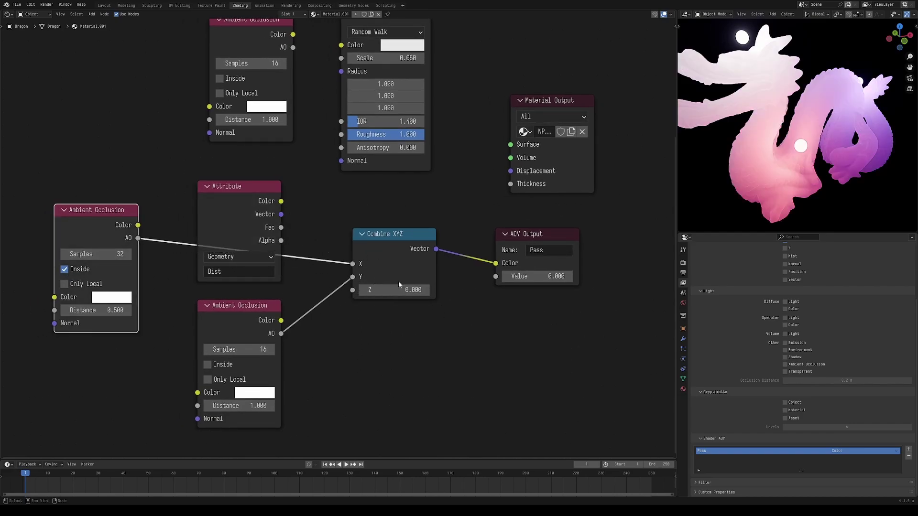
# Examine the dragon from several angles with the inside ambient occlusion driving its translucency
pyautogui.moveTo(688, 201); pyautogui.dragTo(655, 205, button='middle')
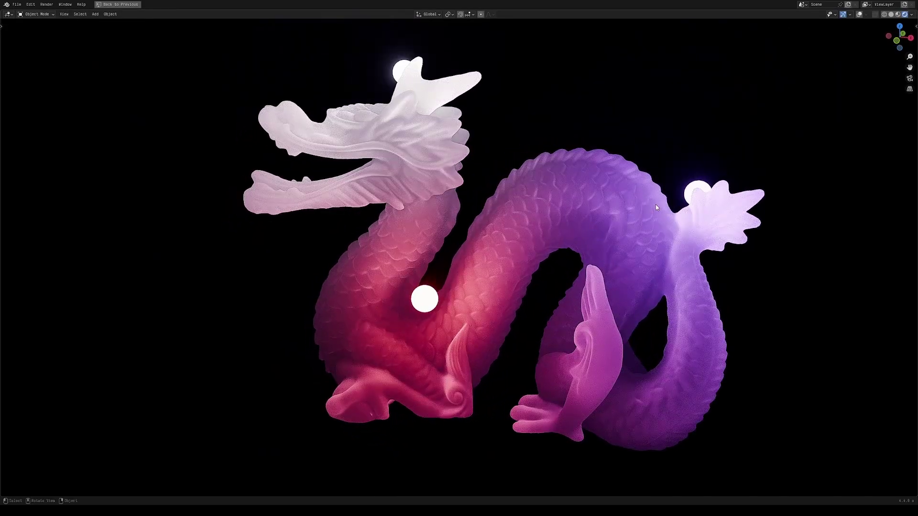
pyautogui.scroll(2, 656, 207)
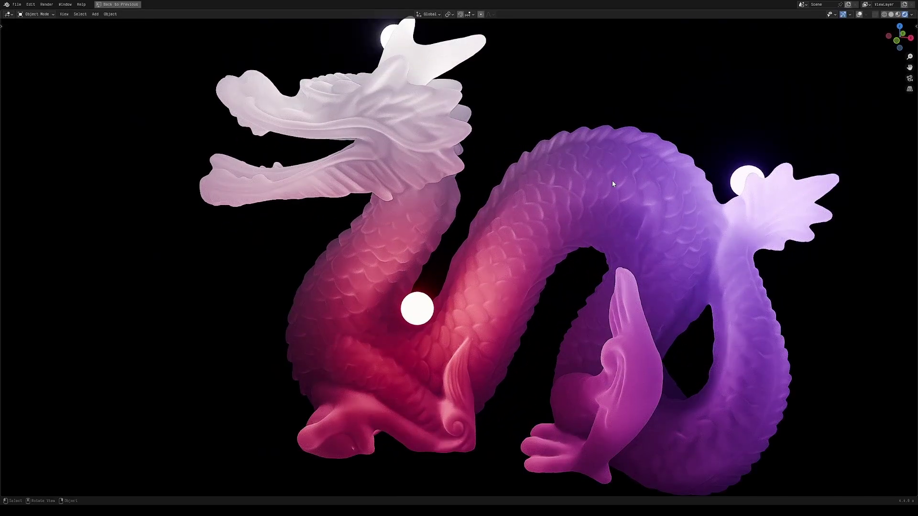
pyautogui.moveTo(612, 181); pyautogui.dragTo(627, 178, button='middle')
pyautogui.hotkey('ctrl', 'space')
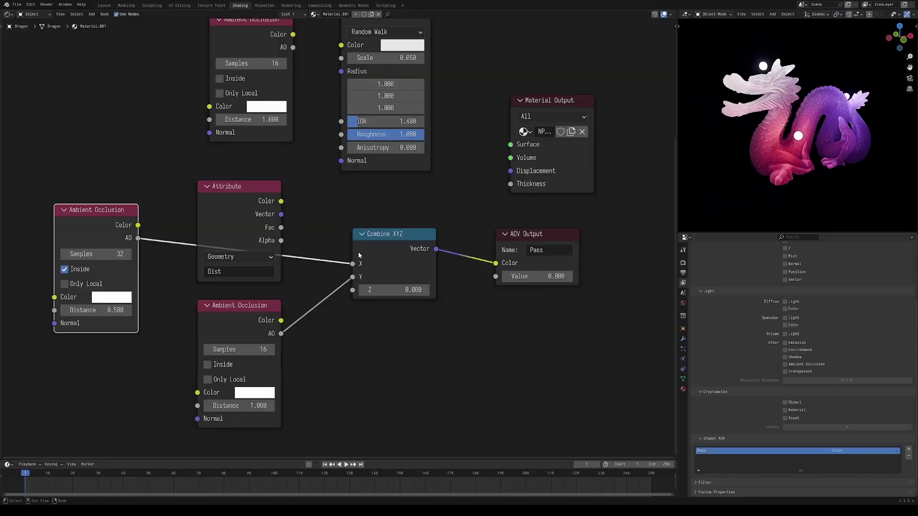
# Undo the inside Ambient Occlusion setup so the Attribute node's Fac feeds Combine XYZ's X input, and save the file
pyautogui.moveTo(543, 248)
pyautogui.mouseDown()
pyautogui.moveTo(557, 279)
pyautogui.moveTo(549, 262)
pyautogui.mouseUp()
pyautogui.press('Escape')
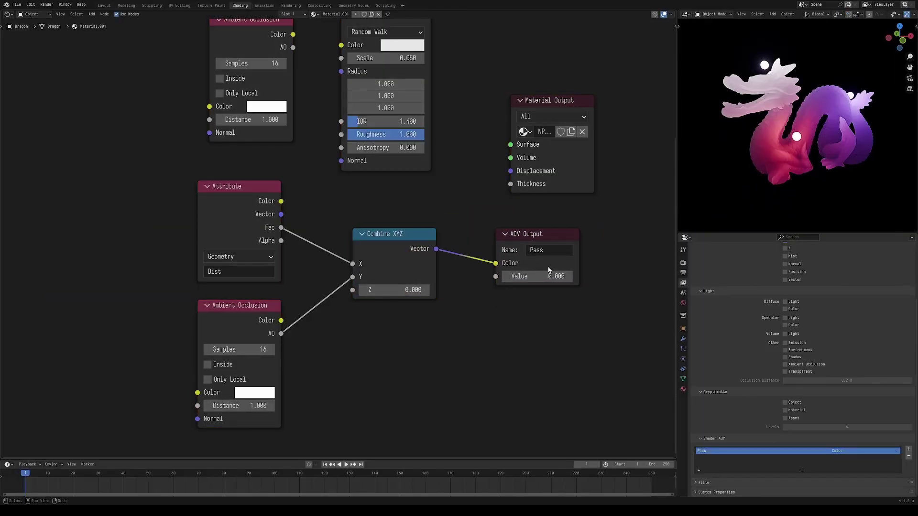
pyautogui.hotkey('ctrl', 's')
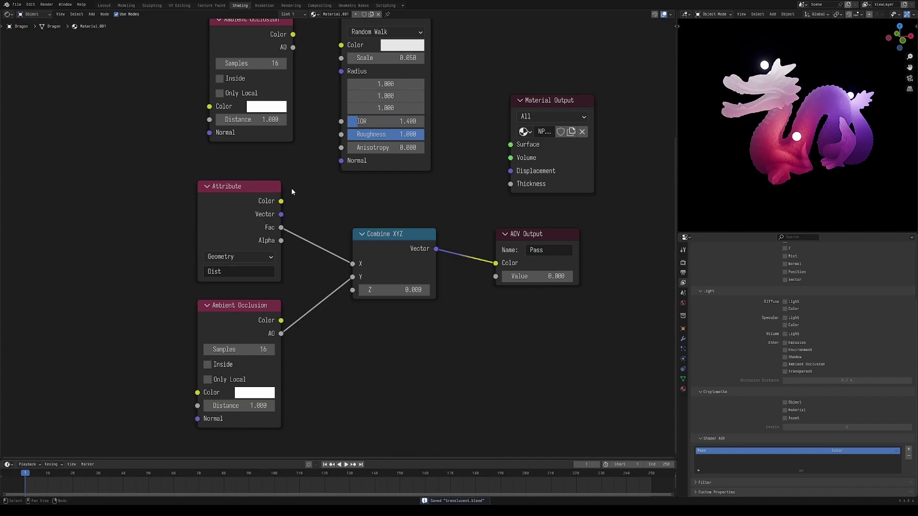
# Open the dragon material's NPR tree and locate the Pass AOV Input connected to the Separate XYZ node
pyautogui.click(29, 14)
pyautogui.click(45, 58)
pyautogui.moveTo(152, 229); pyautogui.dragTo(533, 302, button='middle')
pyautogui.scroll(-4, 533, 302)
pyautogui.scroll(8, 342, 237)
pyautogui.moveTo(318, 238); pyautogui.dragTo(267, 253)
pyautogui.rightClick(267, 253)
pyautogui.press('a')
pyautogui.click(444, 303)
pyautogui.moveTo(503, 277); pyautogui.dragTo(424, 242, button='middle')
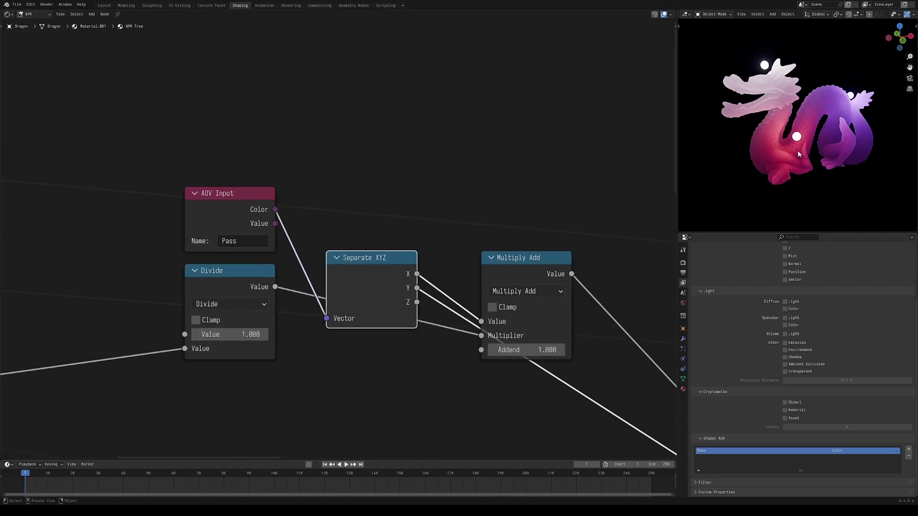
# Preview the Separate XYZ node's X and Y outputs on the dragon and restore the full translucent shading
pyautogui.moveTo(418, 285); pyautogui.dragTo(420, 272)
pyautogui.keyDown('ctrl'); pyautogui.keyDown('shift'); pyautogui.click(387, 266); pyautogui.keyUp('shift'); pyautogui.keyUp('ctrl')
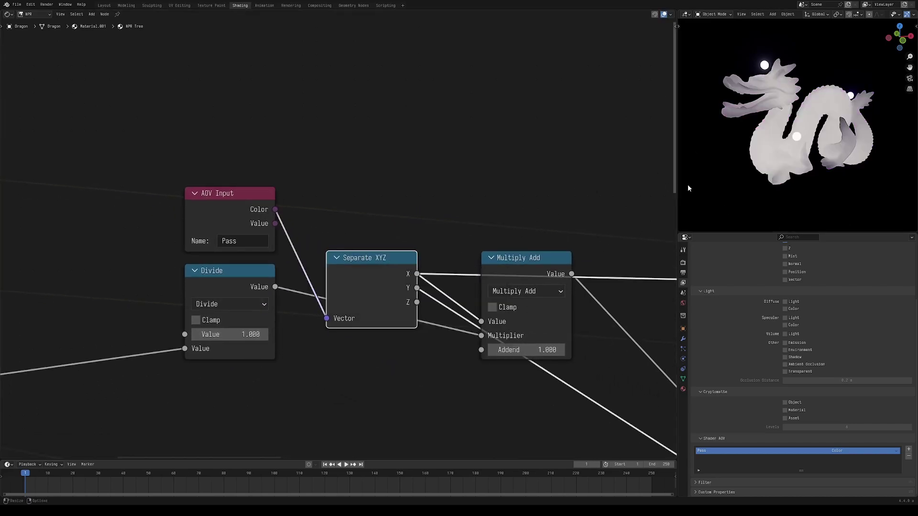
pyautogui.scroll(1, 697, 186)
pyautogui.keyDown('ctrl'); pyautogui.keyDown('shift'); pyautogui.click(400, 263); pyautogui.keyUp('shift'); pyautogui.keyUp('ctrl')
pyautogui.scroll(-8, 596, 262)
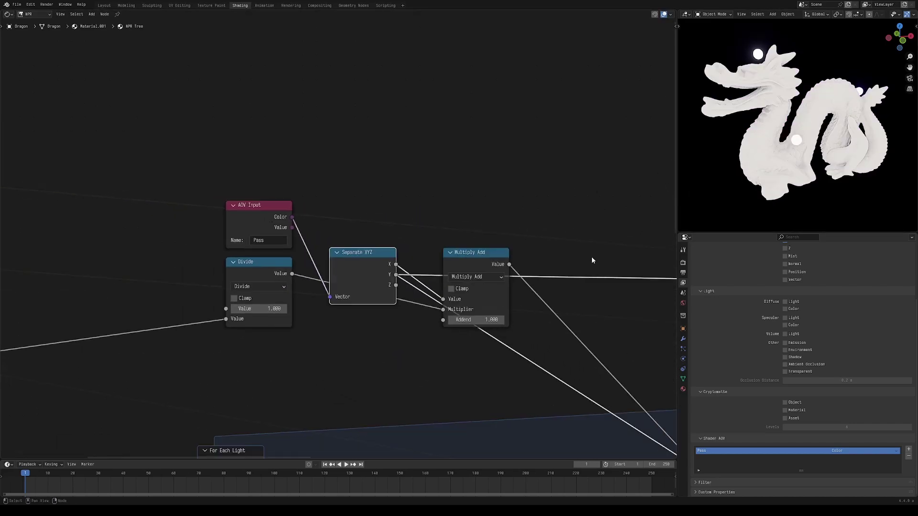
pyautogui.moveTo(596, 262); pyautogui.dragTo(299, 234, button='middle')
pyautogui.keyDown('ctrl'); pyautogui.keyDown('shift'); pyautogui.click(249, 206); pyautogui.keyUp('shift'); pyautogui.keyUp('ctrl')
# Return to the dragon's object shader nodes and examine the subsurface shading from the dragon's other side
pyautogui.press('Tab')
pyautogui.moveTo(688, 143); pyautogui.dragTo(772, 144, button='middle')
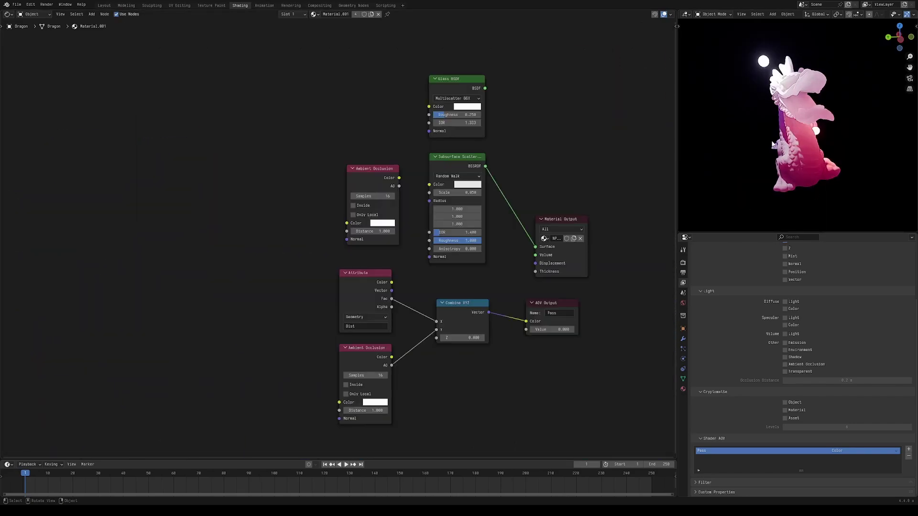
pyautogui.hotkey('ctrl', 'space')
pyautogui.moveTo(609, 164); pyautogui.dragTo(621, 136, button='middle')
pyautogui.scroll(3, 569, 119)
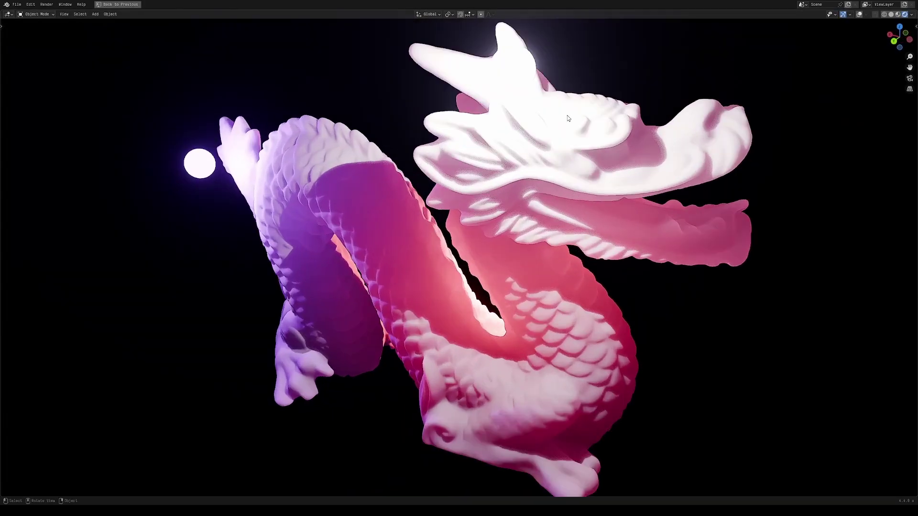
pyautogui.moveTo(566, 115); pyautogui.dragTo(523, 116, button='middle')
pyautogui.hotkey('ctrl', 'space')
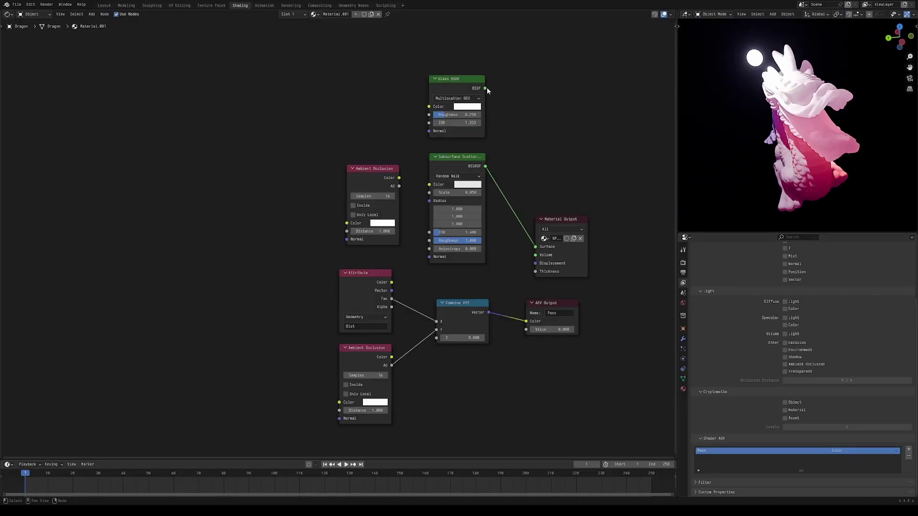
# Connect the Glass BSDF to the Material Output's Surface input and inspect the dragon's glossy highlights
pyautogui.moveTo(487, 87); pyautogui.dragTo(535, 247)
pyautogui.hotkey('ctrl', 'space')
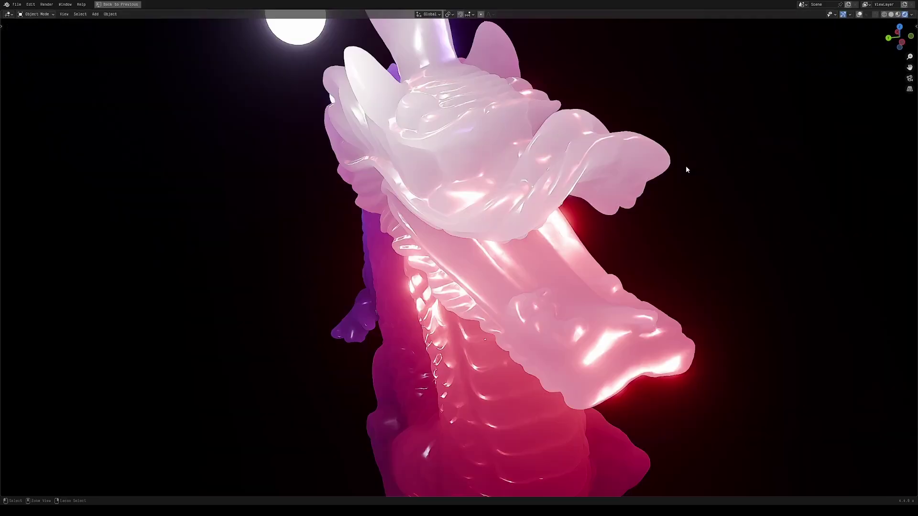
pyautogui.scroll(-4, 686, 170)
pyautogui.moveTo(686, 170); pyautogui.dragTo(552, 190, button='middle')
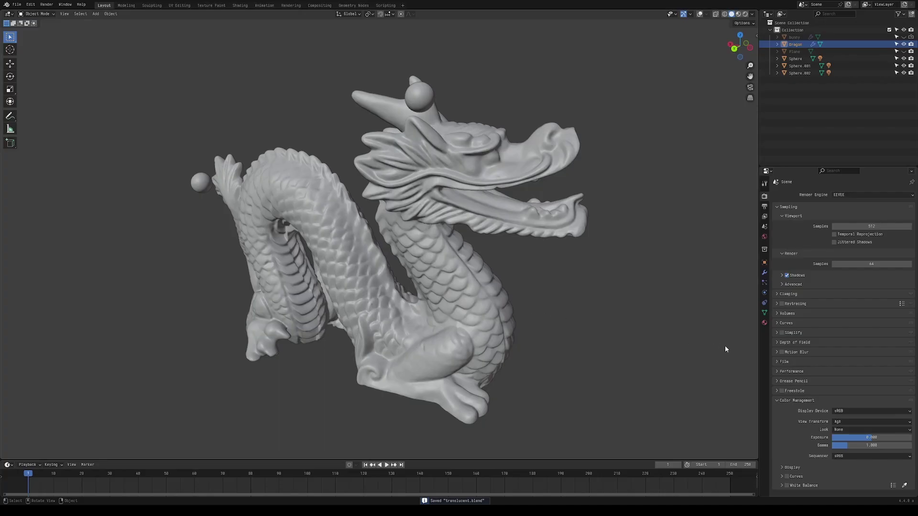
# Display the dragon in rendered shading and set the color management View Transform to Standard
pyautogui.click(527, 183)
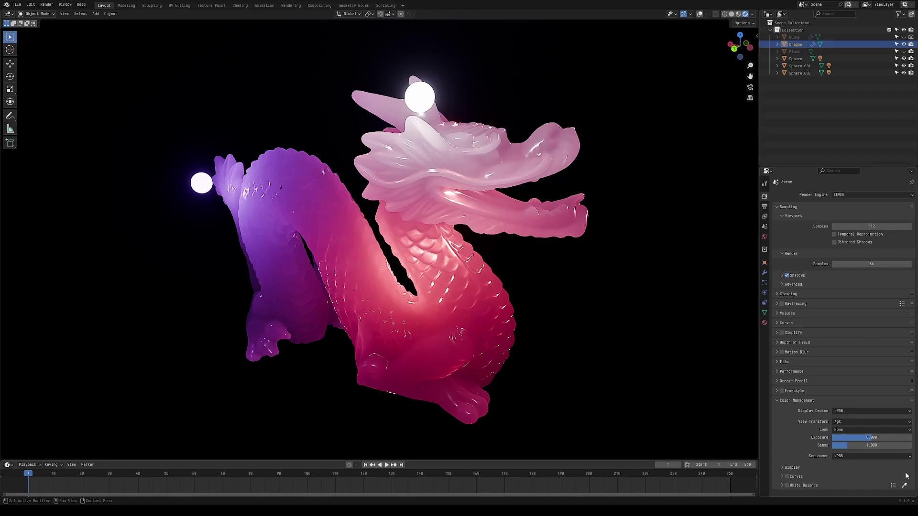
pyautogui.click(856, 421)
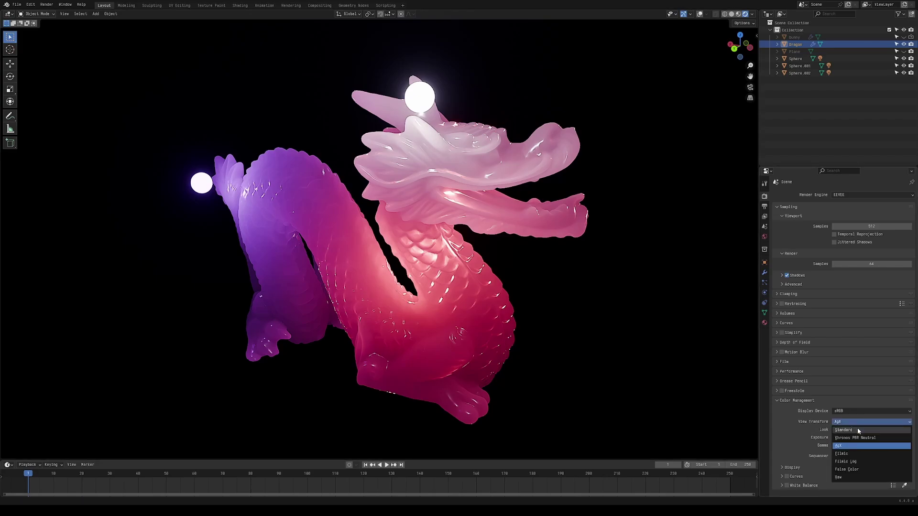
pyautogui.click(857, 428)
pyautogui.moveTo(679, 370); pyautogui.dragTo(621, 326, button='middle')
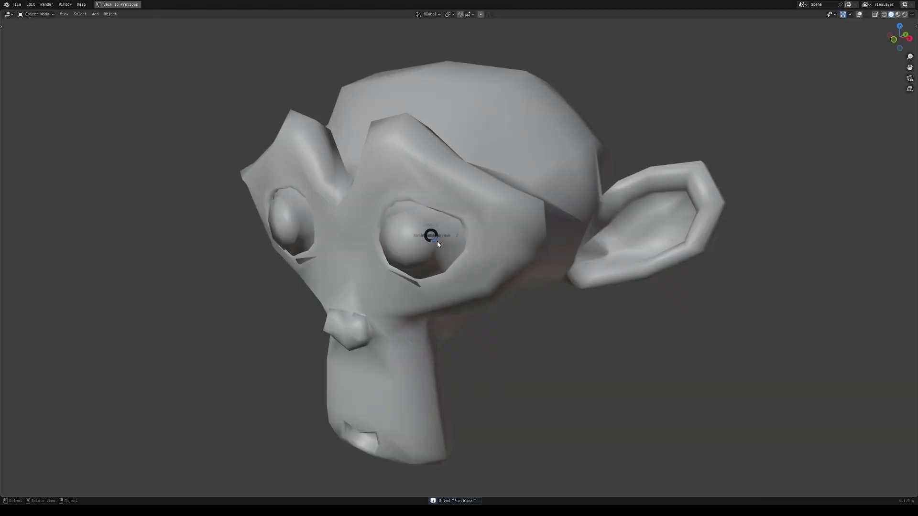
# Display the Suzanne fur scene in rendered shading and inspect the fur with its wireframe overlay
pyautogui.click(431, 194)
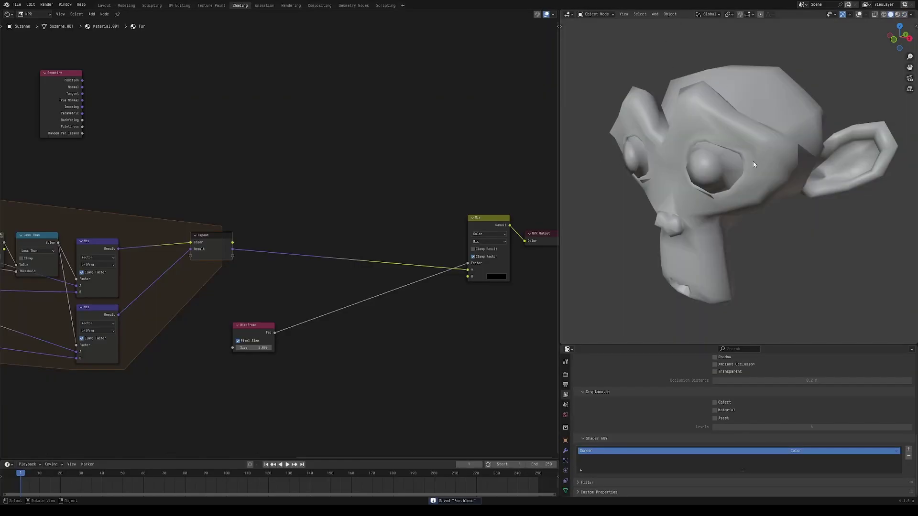
pyautogui.press('z')
pyautogui.click(666, 139)
pyautogui.hotkey('ctrl', 'space')
pyautogui.moveTo(722, 143)
pyautogui.mouseDown(button='middle')
pyautogui.moveTo(541, 129)
pyautogui.moveTo(498, 149)
pyautogui.moveTo(627, 144)
pyautogui.mouseUp(button='middle')
pyautogui.scroll(-3, 621, 140)
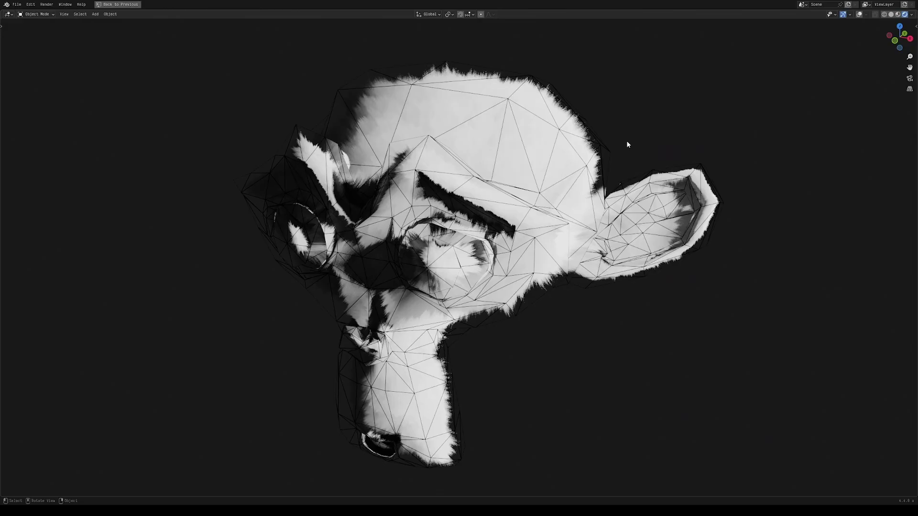
# Mute the Subtract node between the White Noise Texture and the Repeat iteration, and inspect the fur edges
pyautogui.hotkey('ctrl', 'space')
pyautogui.scroll(7, 241, 230)
pyautogui.moveTo(217, 233); pyautogui.dragTo(423, 224, button='middle')
pyautogui.scroll(2, 389, 265)
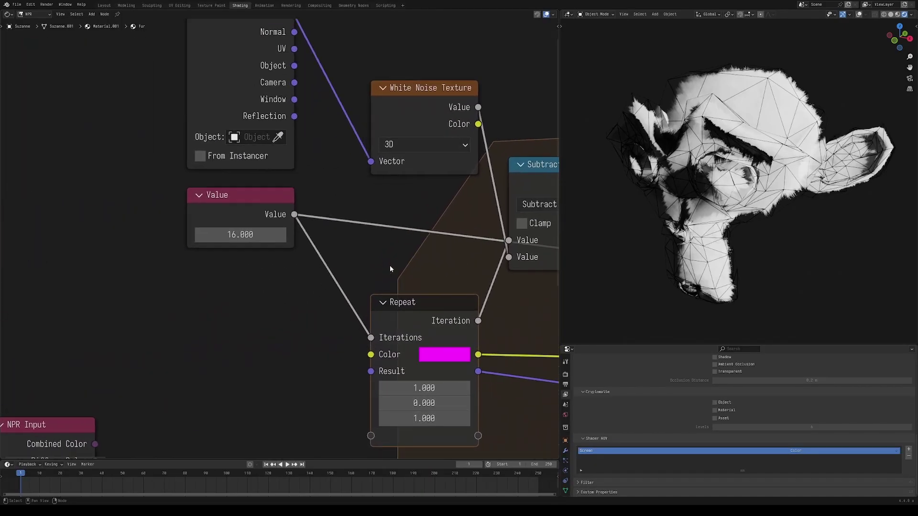
pyautogui.scroll(1, 389, 265)
pyautogui.scroll(1, 693, 183)
pyautogui.moveTo(399, 137); pyautogui.dragTo(292, 155, button='middle')
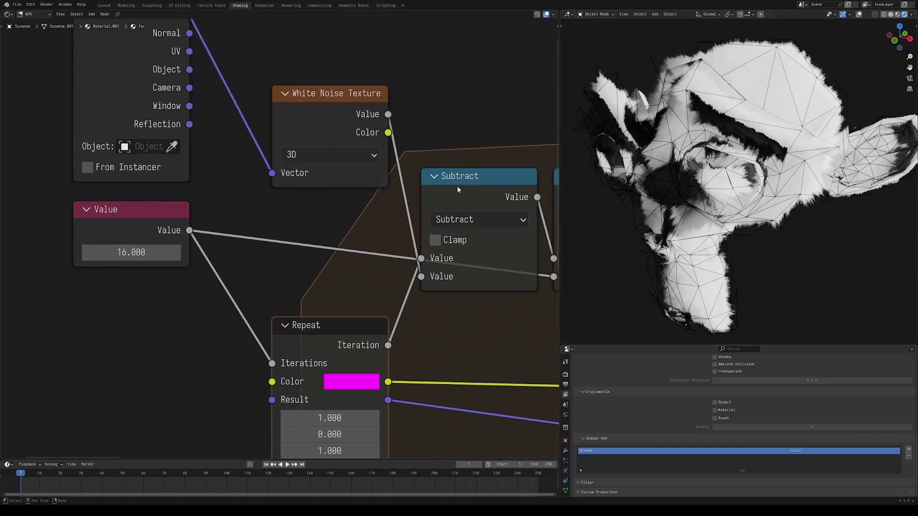
pyautogui.click(457, 186)
pyautogui.press('m')
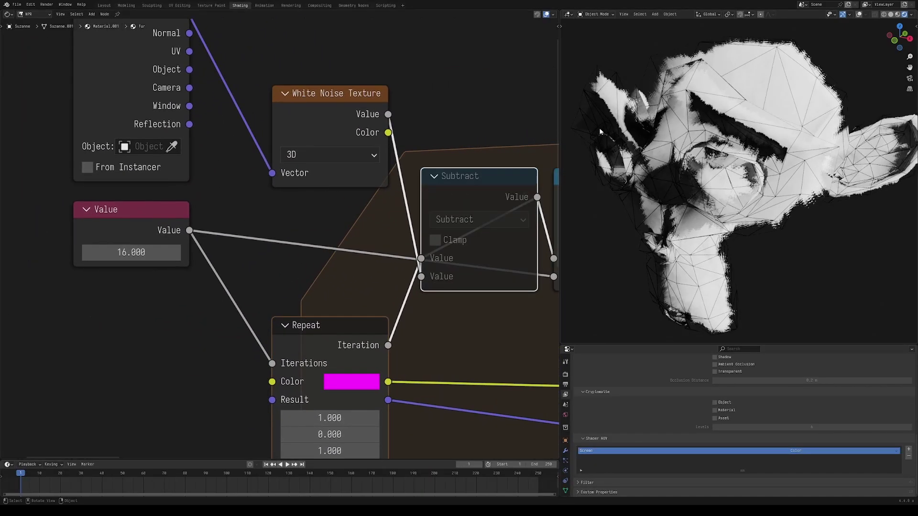
pyautogui.hotkey('ctrl', 'space')
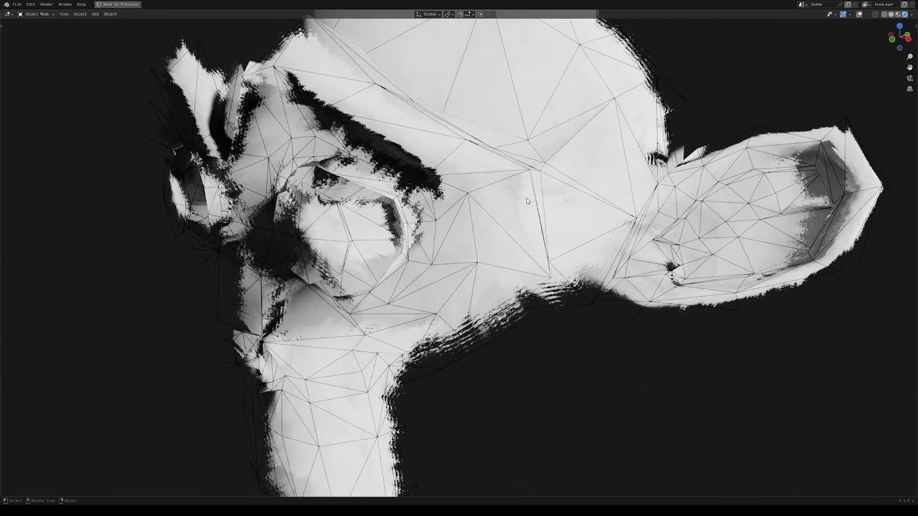
# Set the Value node driving the Repeat iterations to 4 and inspect the resulting fur
pyautogui.hotkey('ctrl', 'space')
pyautogui.click(144, 253)
pyautogui.write('4')
pyautogui.press('Return')
pyautogui.hotkey('ctrl', 'space')
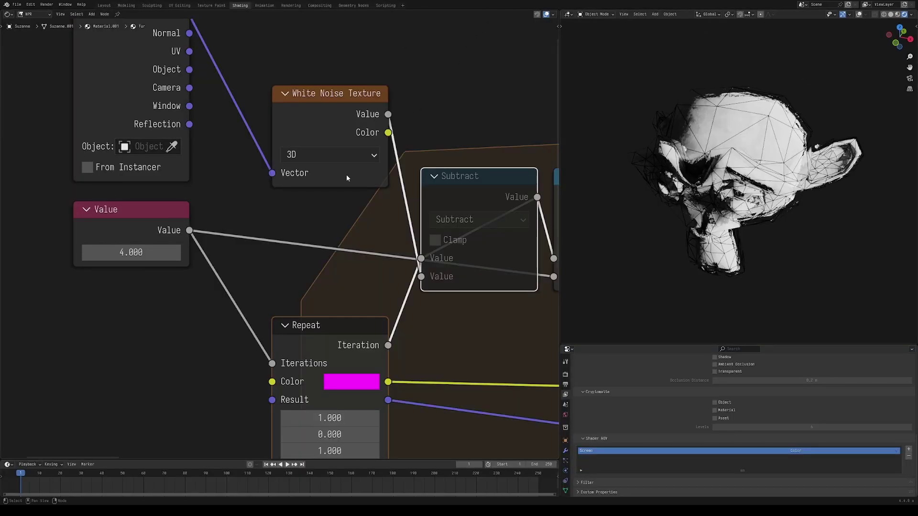
# Unmute the Subtract node and inspect Suzanne's fur with the noise offset active
pyautogui.press('m')
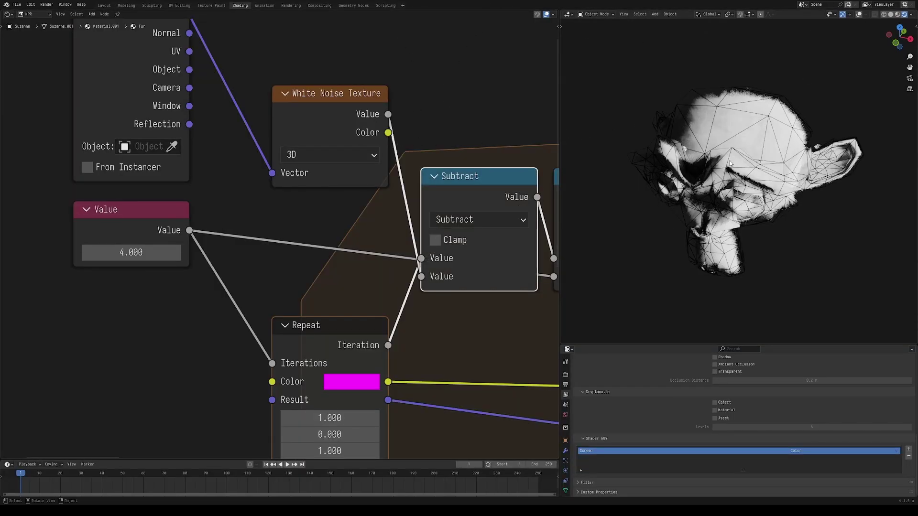
pyautogui.hotkey('ctrl', 'space')
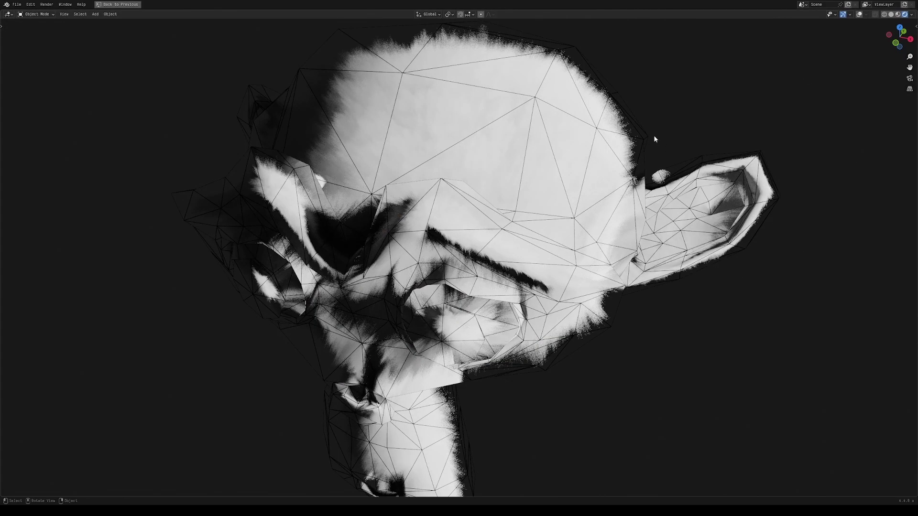
pyautogui.moveTo(652, 134); pyautogui.dragTo(646, 116, button='middle')
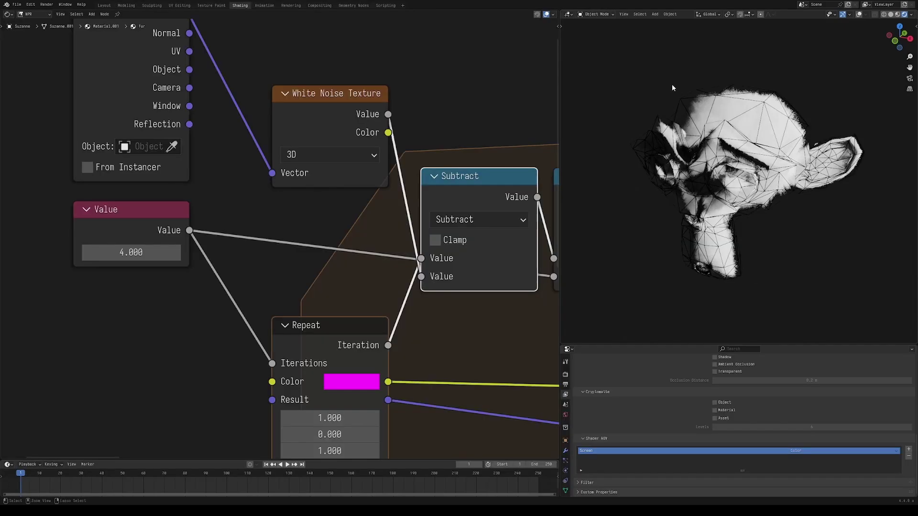
# Set the Value node that controls the number of fur iterations to 16
pyautogui.hotkey('ctrl', 'space')
pyautogui.click(132, 252)
pyautogui.write('16')
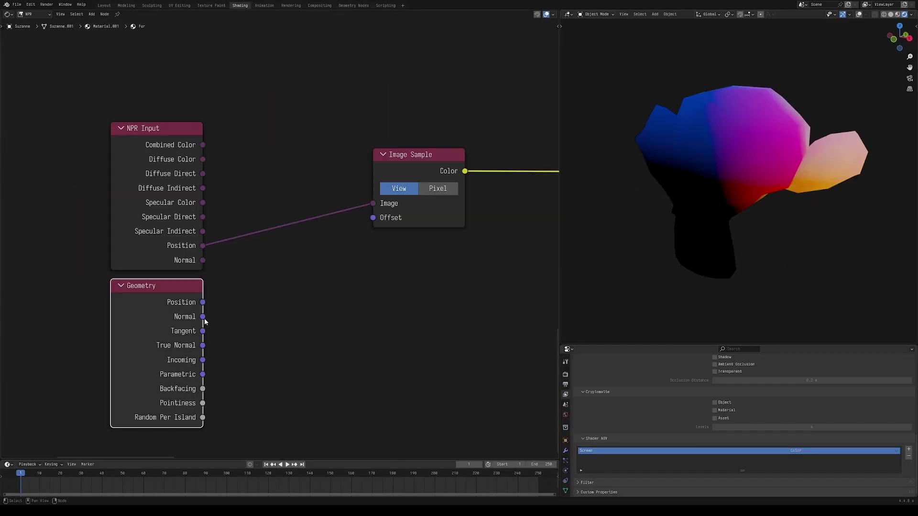
# Feed the Geometry node's Normal into a Vector Transform of type Normal, converting World to Camera, followed by a Scale node
pyautogui.moveTo(203, 316); pyautogui.dragTo(270, 329)
pyautogui.write('vec')
pyautogui.press('Return')
pyautogui.click(268, 324)
pyautogui.click(340, 346)
pyautogui.keyDown('ctrl'); pyautogui.scroll(-1, 297, 380); pyautogui.keyUp('ctrl')
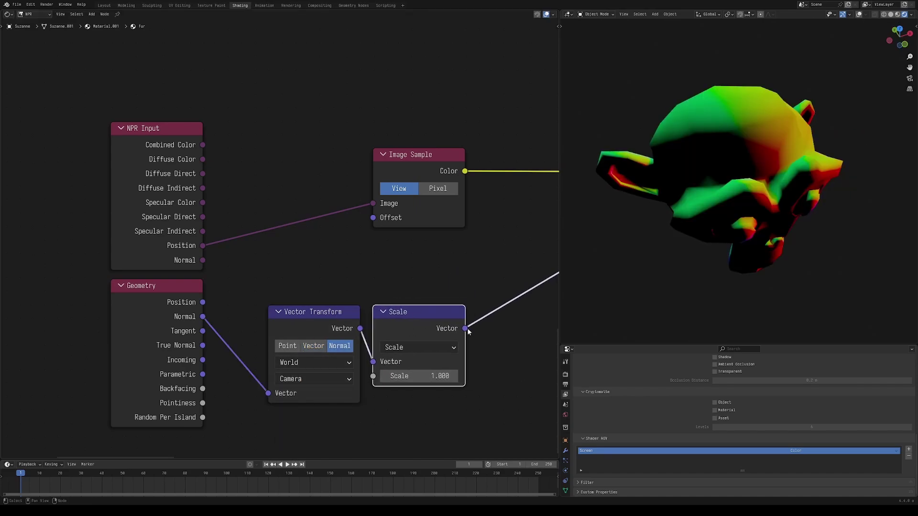
# Connect the Scale output to the Image Sample node's Offset, reduce the scale, and inspect the offset position samples around Suzanne
pyautogui.moveTo(465, 328); pyautogui.dragTo(373, 217)
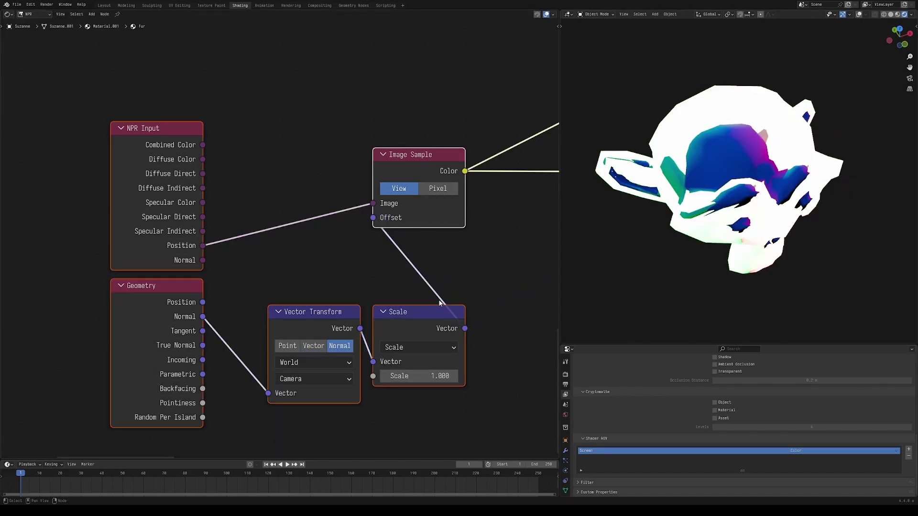
pyautogui.moveTo(419, 376); pyautogui.dragTo(397, 376)
pyautogui.hotkey('ctrl', 'space')
pyautogui.moveTo(724, 254); pyautogui.dragTo(690, 206, button='middle')
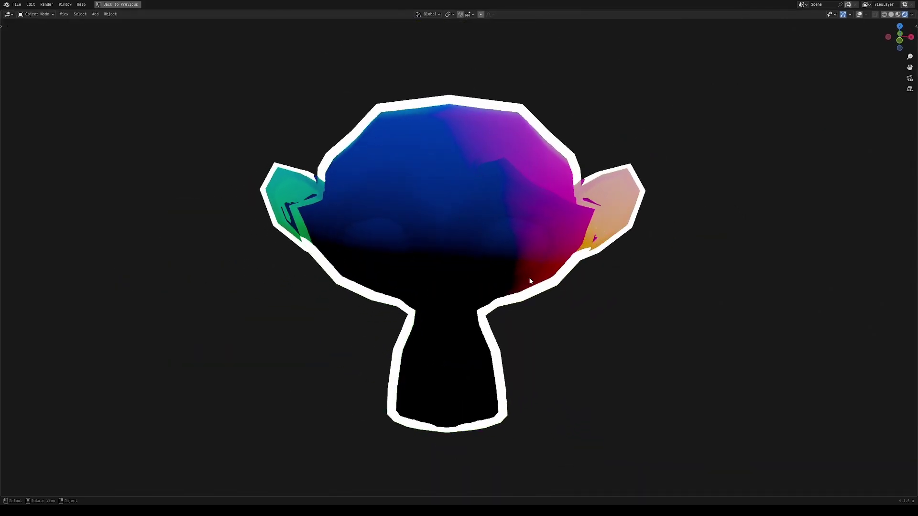
pyautogui.moveTo(492, 166); pyautogui.dragTo(523, 164, button='middle')
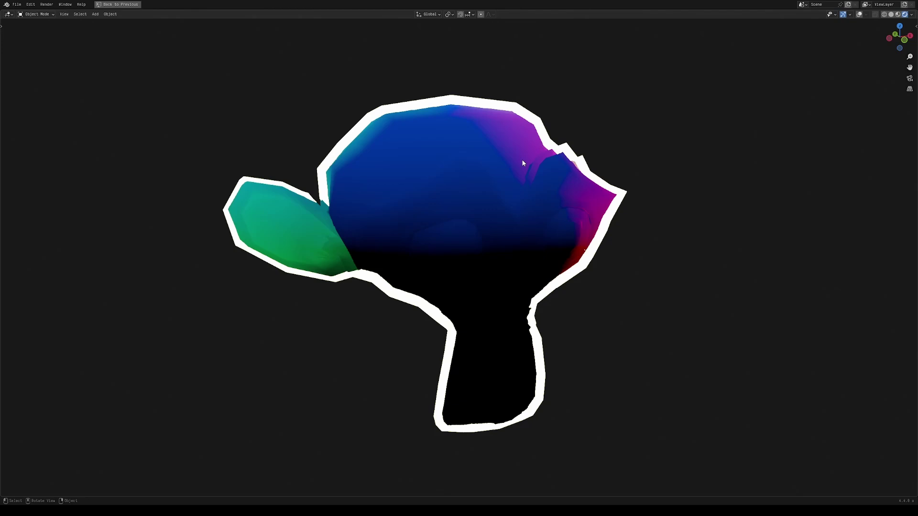
pyautogui.hotkey('ctrl', 'space')
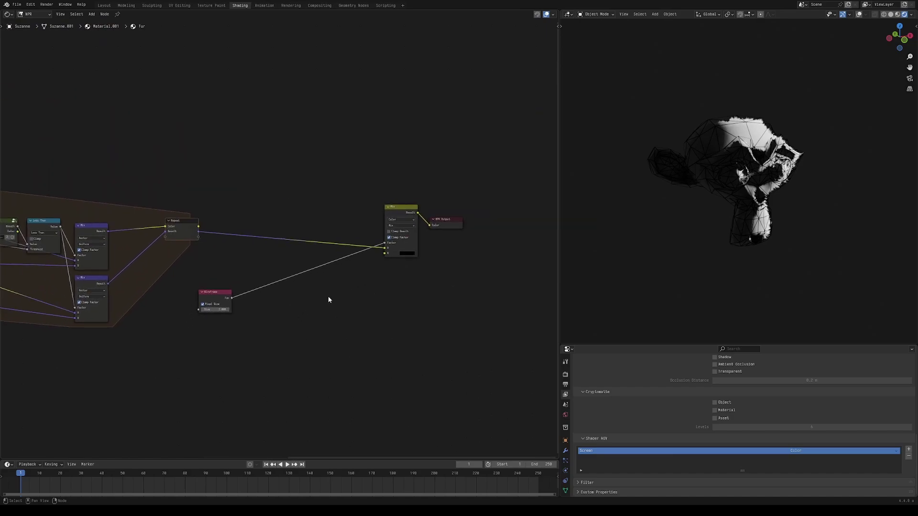
# Connect the Repeat zone's final Result directly to the NPR Output and inspect the fur without the wireframe
pyautogui.keyDown('ctrl'); pyautogui.keyDown('shift'); pyautogui.click(194, 229); pyautogui.keyUp('shift'); pyautogui.keyUp('ctrl')
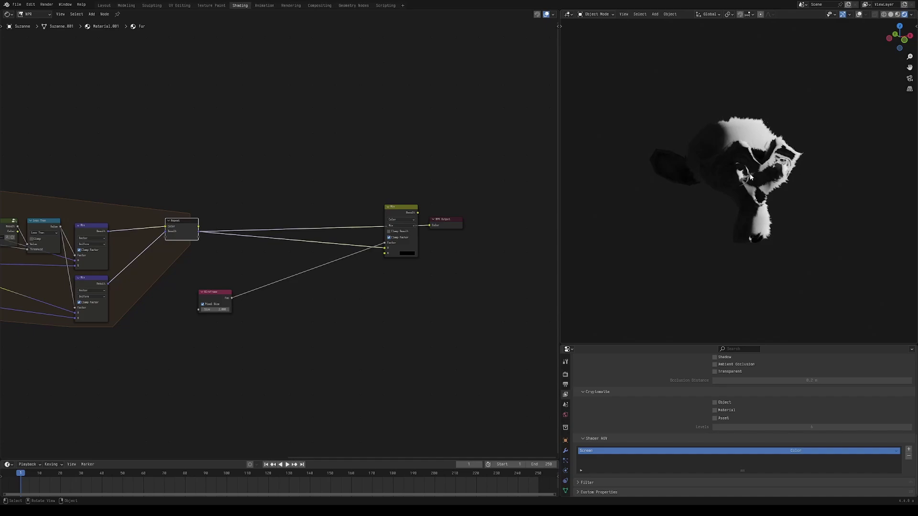
pyautogui.hotkey('ctrl', 'space')
pyautogui.moveTo(679, 176); pyautogui.dragTo(535, 206, button='middle')
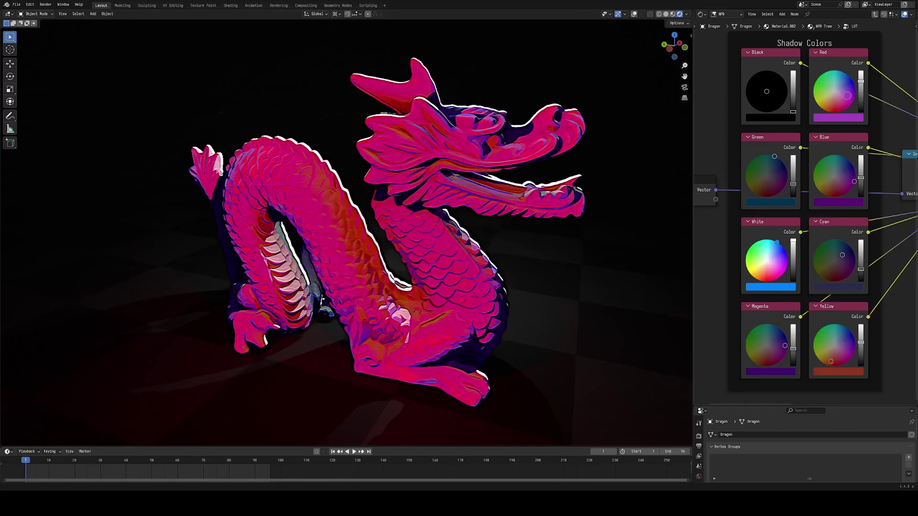
# Set the Red color in the LUT group's Shadow Colors frame to bright green
pyautogui.moveTo(833, 100); pyautogui.dragTo(814, 87)
pyautogui.click(837, 52)
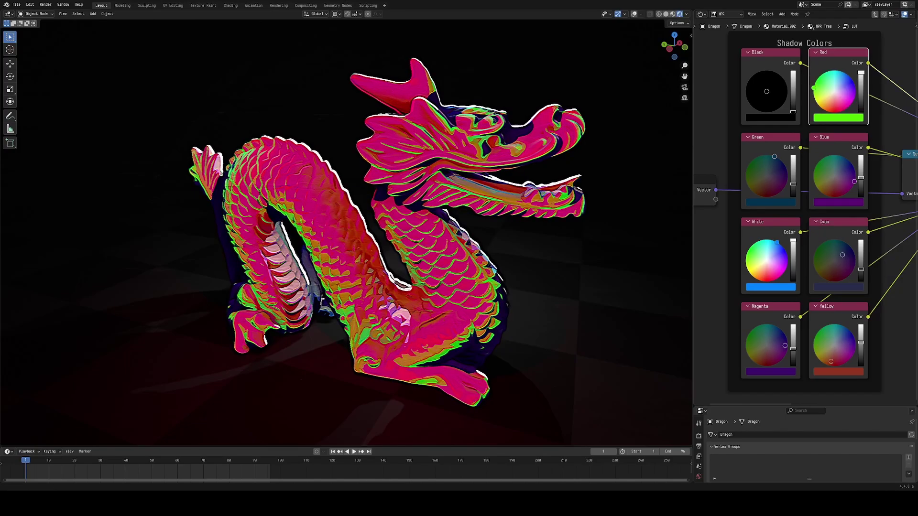
# Undo the last Shadow Colors edits in the LUT group and set the White color to blue
pyautogui.hotkey('ctrl', 'z')
pyautogui.hotkey('ctrl', 'z')
pyautogui.moveTo(344, 239); pyautogui.dragTo(435, 239, button='middle')
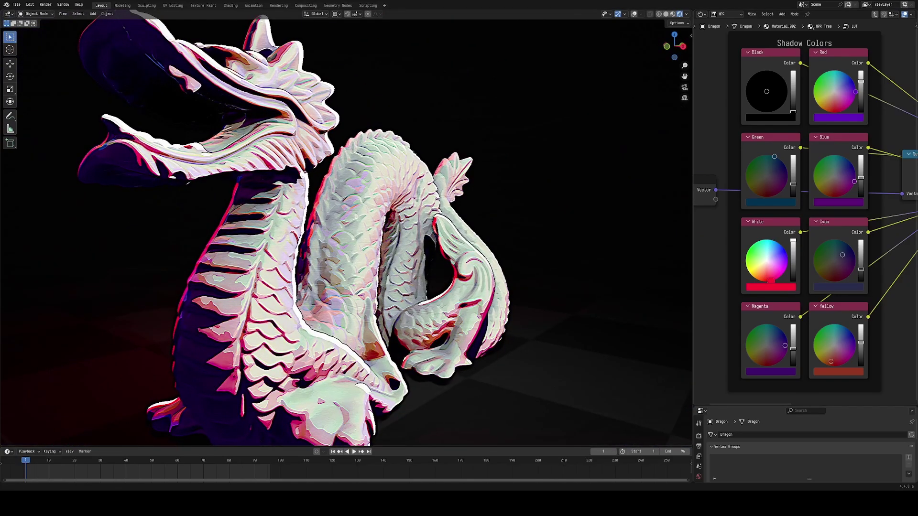
pyautogui.moveTo(770, 280); pyautogui.dragTo(745, 257)
pyautogui.moveTo(344, 239); pyautogui.dragTo(449, 239, button='middle')
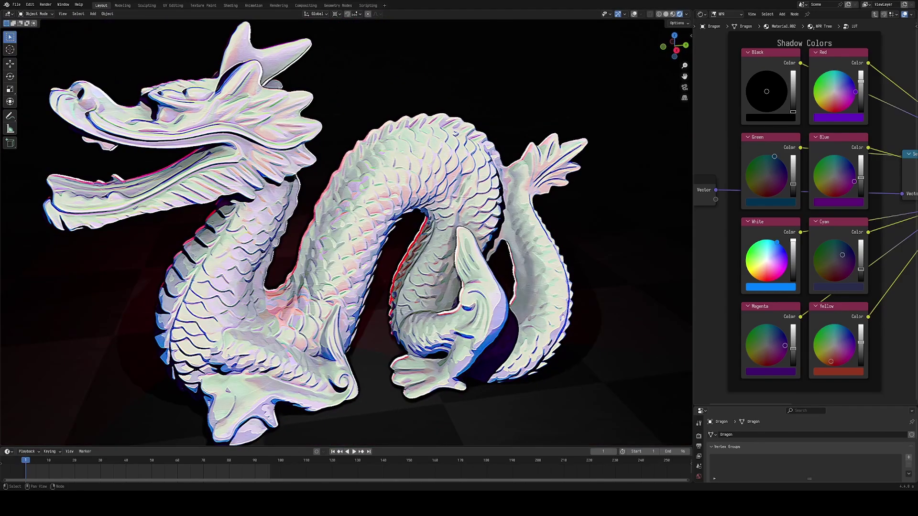
# Leave the LUT group and compare the dragon with the Maximum node muted and unmuted from several angles
pyautogui.press('Tab')
pyautogui.click(803, 205)
pyautogui.press('m')
pyautogui.press('m')
pyautogui.press('m')
pyautogui.press('m')
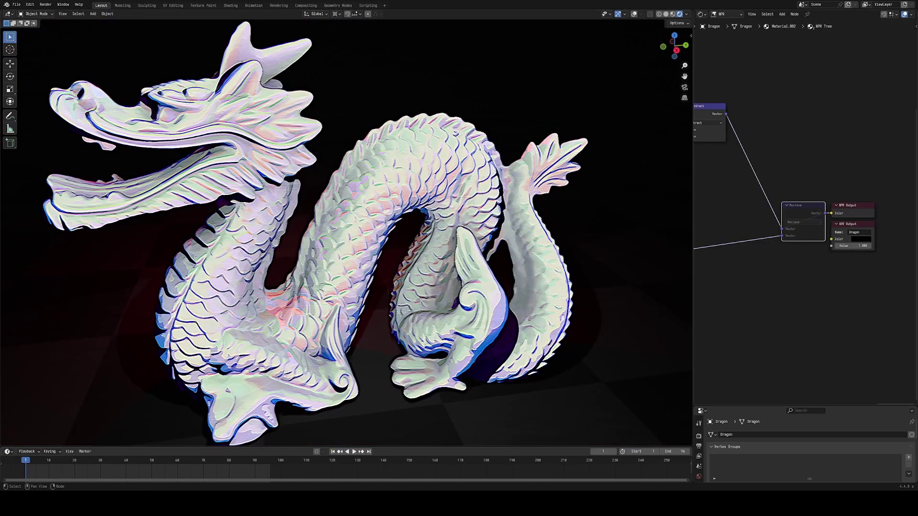
pyautogui.moveTo(346, 233); pyautogui.dragTo(398, 243, button='middle')
pyautogui.scroll(-3, 346, 233)
pyautogui.press('m')
pyautogui.press('m')
pyautogui.moveTo(346, 233); pyautogui.dragTo(401, 236, button='middle')
pyautogui.moveTo(297, 239); pyautogui.dragTo(248, 238, button='middle')
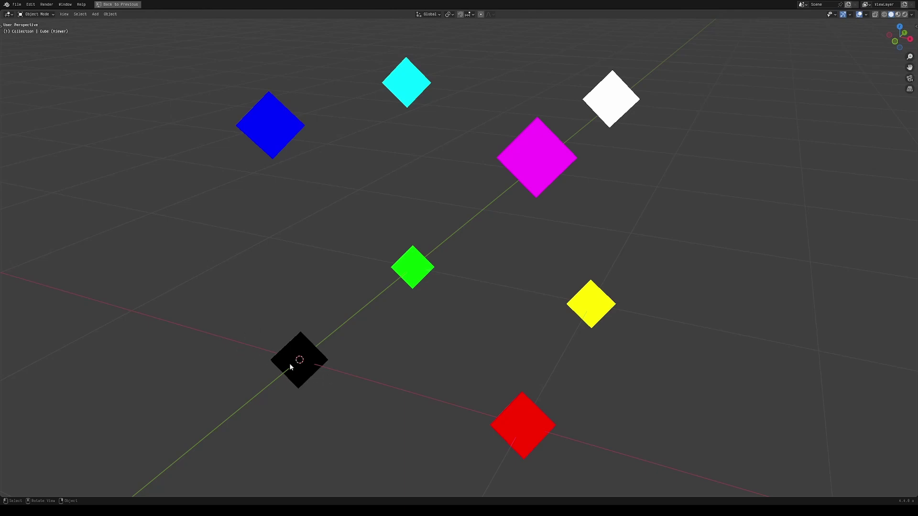
# Set the Integer node to 16 to densify the point grid, and inspect the RGB color cube
pyautogui.moveTo(290, 367)
pyautogui.mouseDown(button='middle')
pyautogui.moveTo(450, 371)
pyautogui.moveTo(289, 180)
pyautogui.moveTo(502, 274)
pyautogui.moveTo(477, 282)
pyautogui.mouseUp(button='middle')
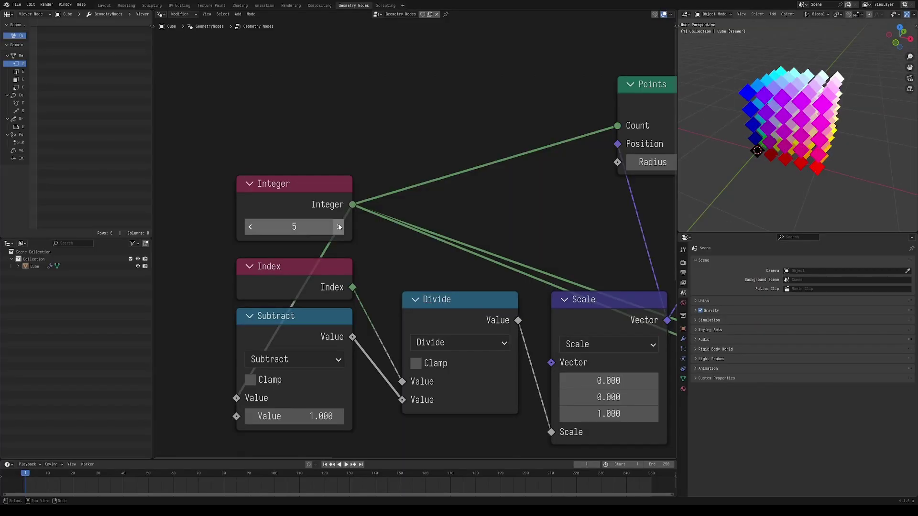
pyautogui.click(294, 226)
pyautogui.write('16')
pyautogui.press('Return')
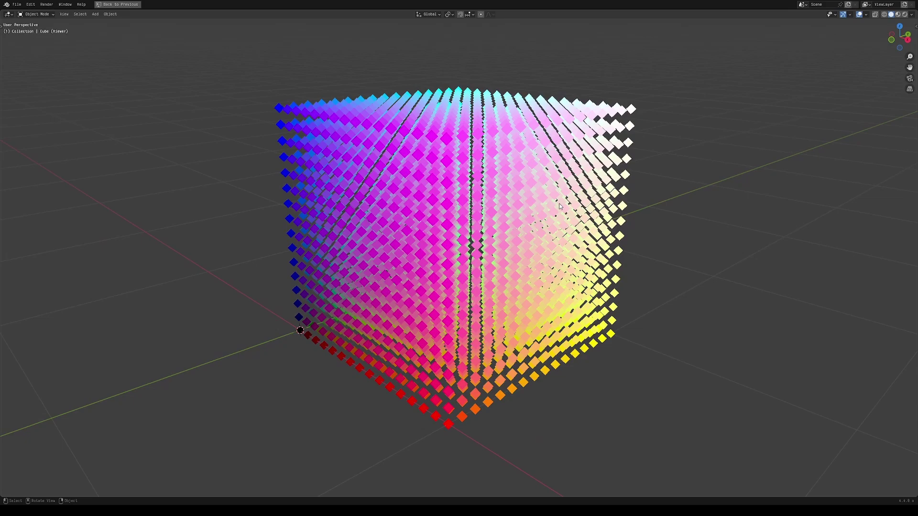
pyautogui.scroll(2, 509, 216)
pyautogui.moveTo(509, 216); pyautogui.dragTo(496, 222, button='middle')
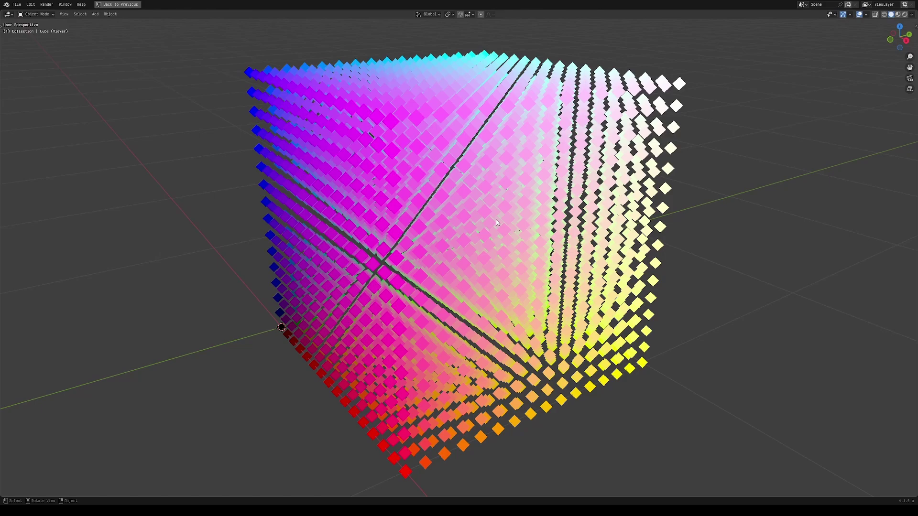
pyautogui.moveTo(496, 223); pyautogui.dragTo(488, 229, button='middle')
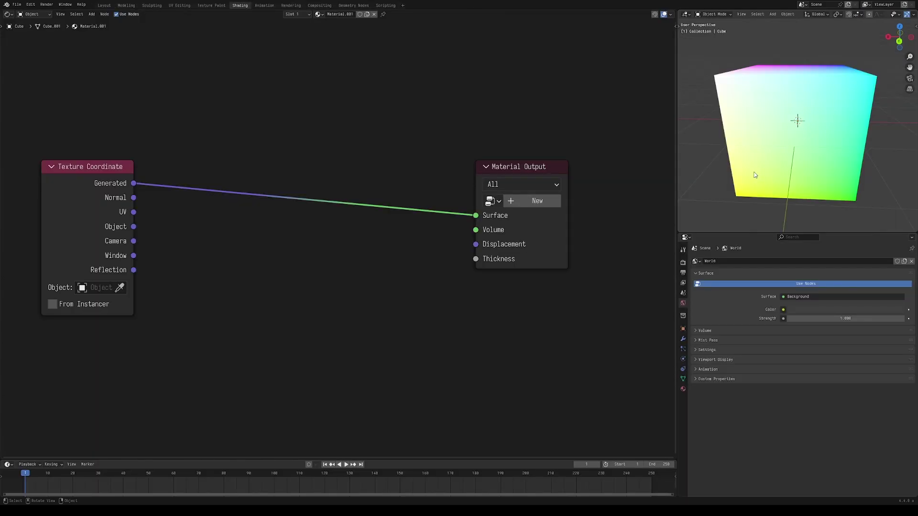
# Insert a Separate XYZ node between the Texture Coordinate's Generated output and the Material Output's Surface
pyautogui.moveTo(755, 175); pyautogui.dragTo(703, 139, button='middle')
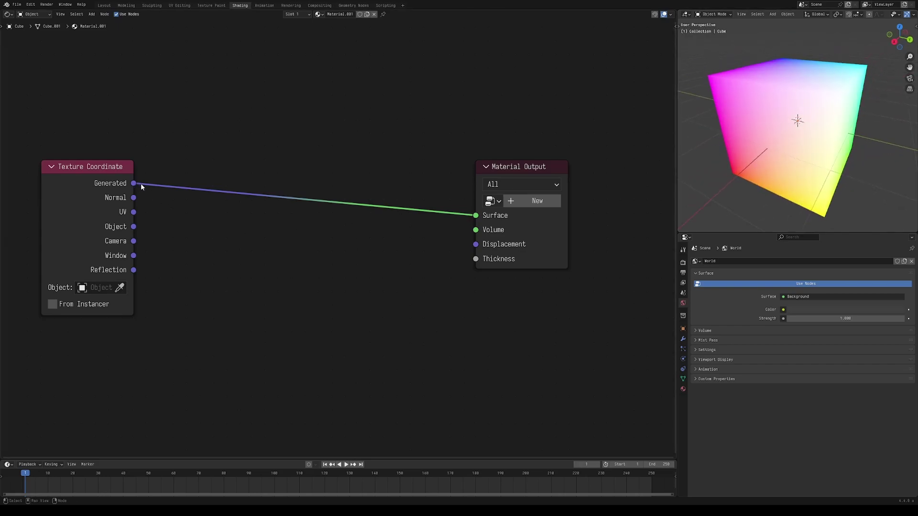
pyautogui.moveTo(145, 185); pyautogui.dragTo(241, 197, button='middle')
pyautogui.moveTo(204, 136); pyautogui.dragTo(217, 193)
pyautogui.hotkey('shift', 'a')
pyautogui.write('sep')
pyautogui.press('Return')
pyautogui.click(318, 211)
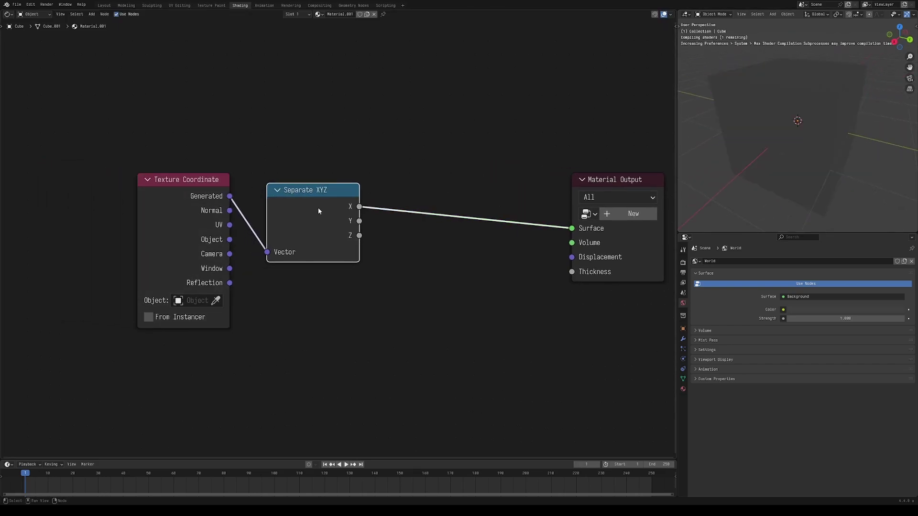
pyautogui.moveTo(318, 209); pyautogui.dragTo(333, 198)
# Preview the Separate XYZ node's X, Y and Z outputs one after another on the cube
pyautogui.scroll(-4, 797, 125)
pyautogui.moveTo(892, 107); pyautogui.dragTo(823, 112, button='middle')
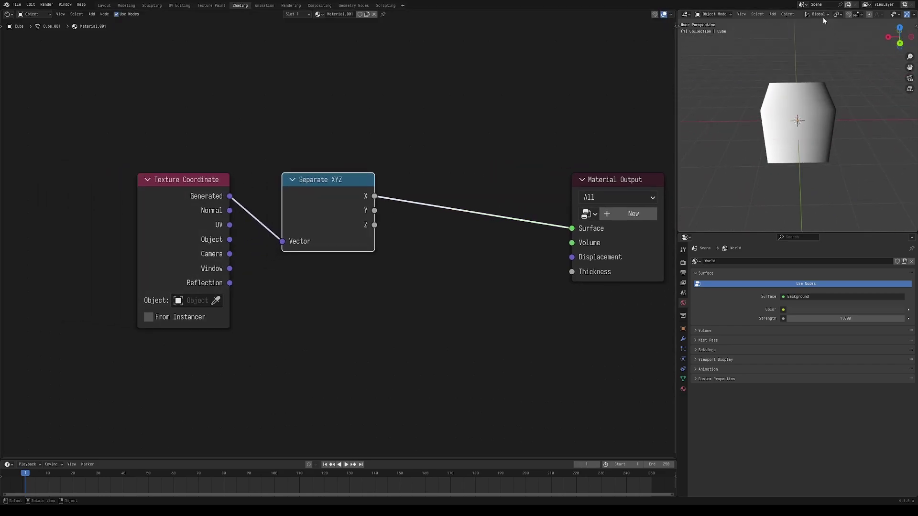
pyautogui.keyDown('ctrl'); pyautogui.keyDown('shift'); pyautogui.click(343, 200); pyautogui.keyUp('shift'); pyautogui.keyUp('ctrl')
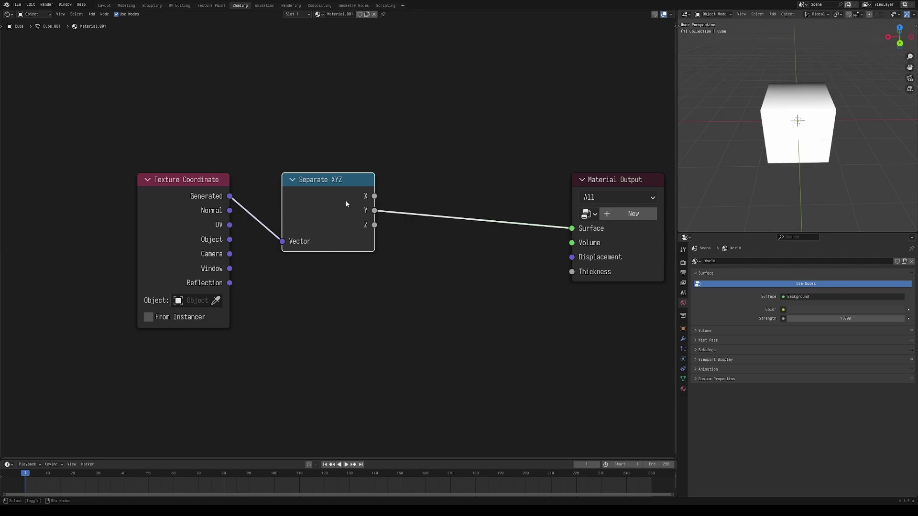
pyautogui.keyDown('ctrl'); pyautogui.keyDown('shift'); pyautogui.click(345, 200); pyautogui.keyUp('shift'); pyautogui.keyUp('ctrl')
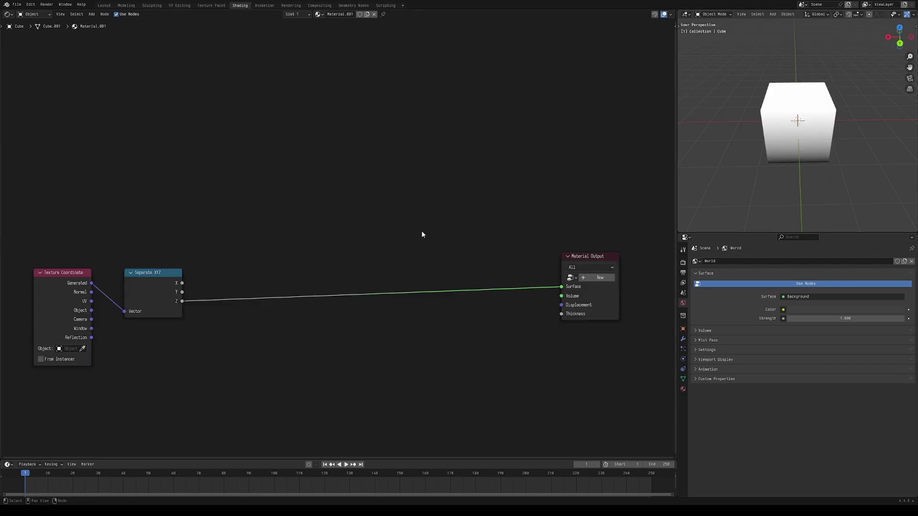
# Build a column of four color Mix nodes, each with its Factor driven by Separate XYZ's X output
pyautogui.hotkey('ctrl', 'shift', 'd')
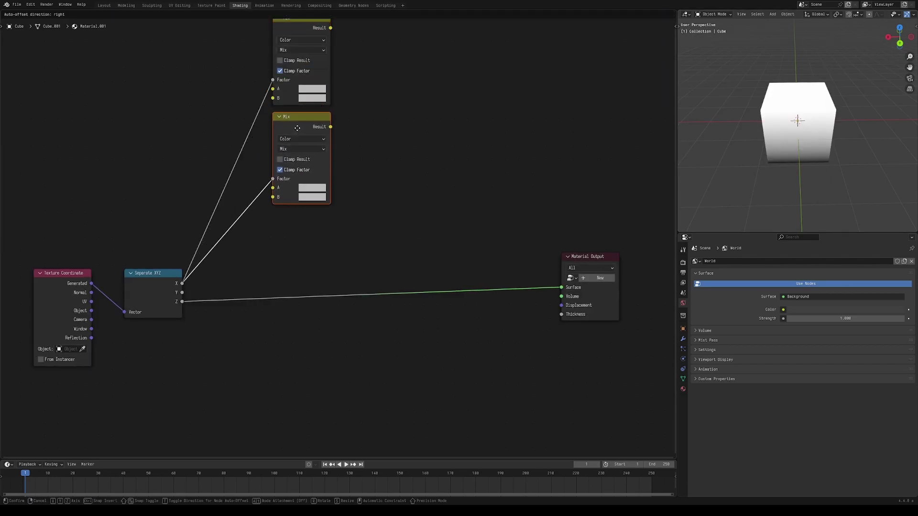
pyautogui.click(297, 119)
pyautogui.hotkey('shift', 'd')
pyautogui.click(298, 210)
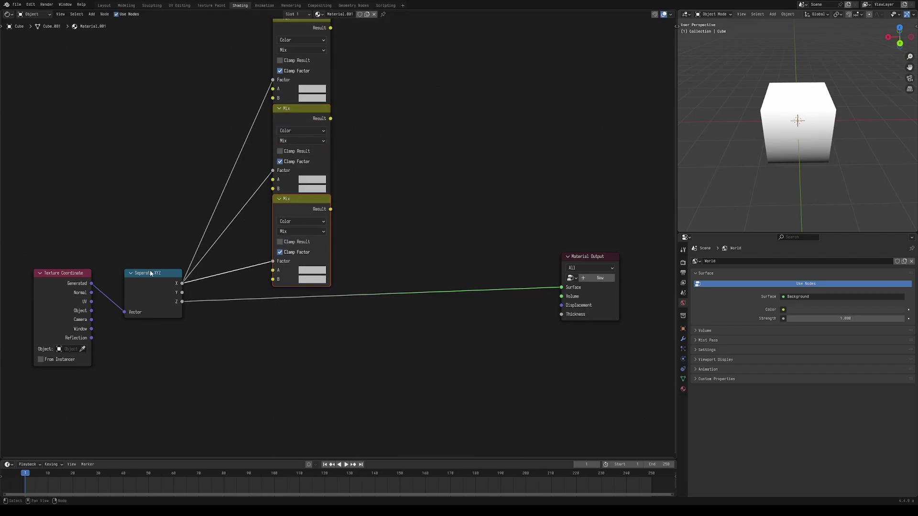
pyautogui.moveTo(184, 284); pyautogui.dragTo(176, 249)
pyautogui.click(308, 202)
pyautogui.hotkey('ctrl', 'shift', 'd')
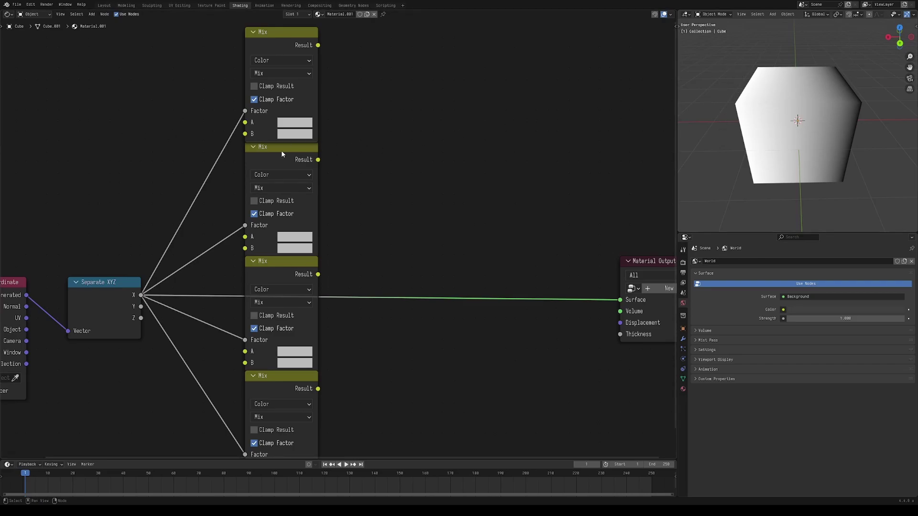
# Preview the first Mix node on the cube and set its A color to black and B to red
pyautogui.keyDown('ctrl'); pyautogui.keyDown('shift'); pyautogui.click(282, 64); pyautogui.keyUp('shift'); pyautogui.keyUp('ctrl')
pyautogui.click(289, 126)
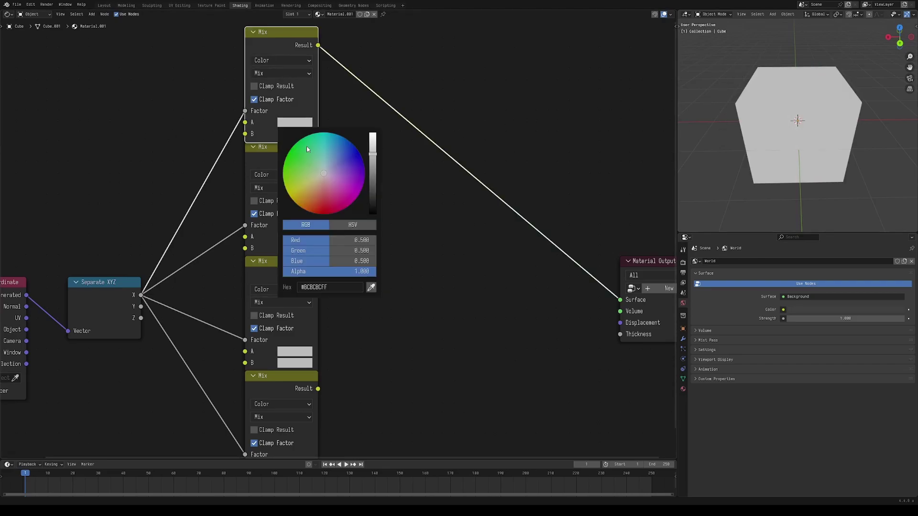
pyautogui.moveTo(345, 240); pyautogui.dragTo(283, 251)
pyautogui.moveTo(335, 261); pyautogui.dragTo(376, 251)
pyautogui.click(294, 134)
pyautogui.press('BackSpace')
pyautogui.press('BackSpace')
pyautogui.press('BackSpace')
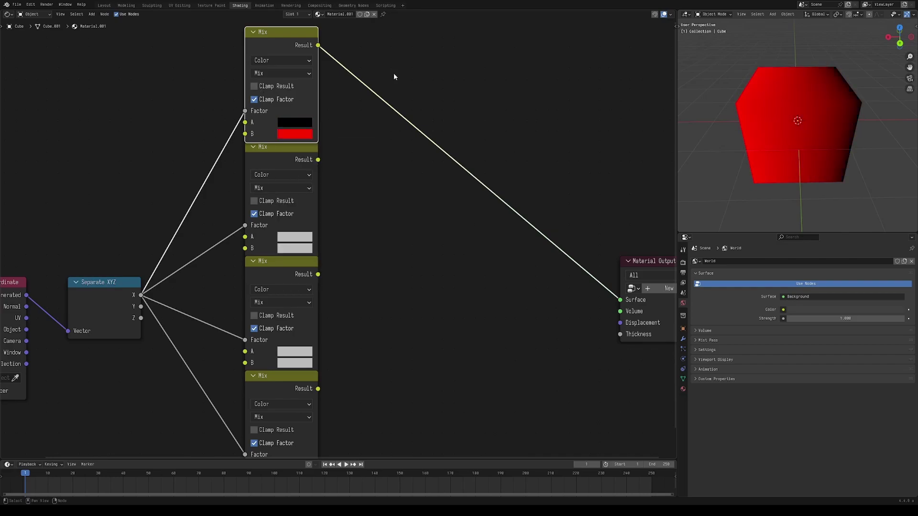
pyautogui.click(403, 103)
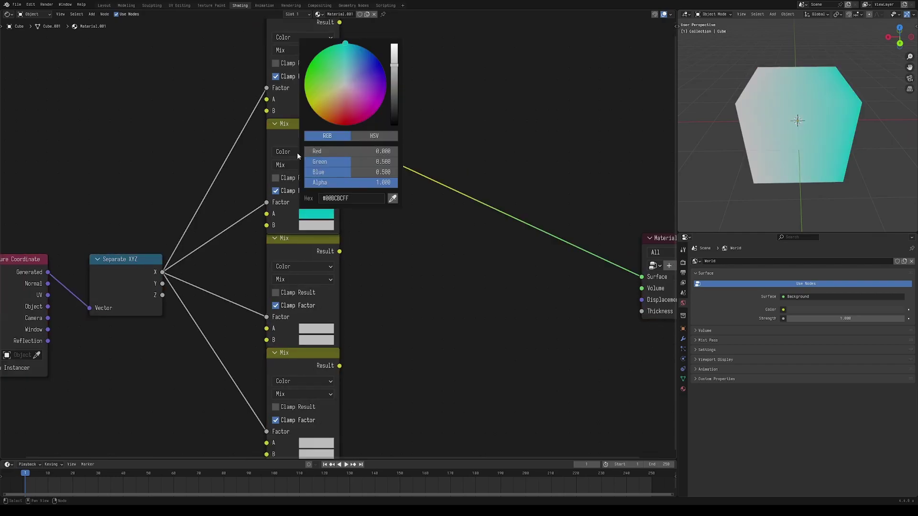
# Set the second Mix node's A color to pure green and its B color to yellow
pyautogui.moveTo(351, 172); pyautogui.dragTo(397, 162)
pyautogui.click(319, 225)
pyautogui.moveTo(353, 183); pyautogui.dragTo(304, 183)
pyautogui.moveTo(351, 162); pyautogui.dragTo(392, 162)
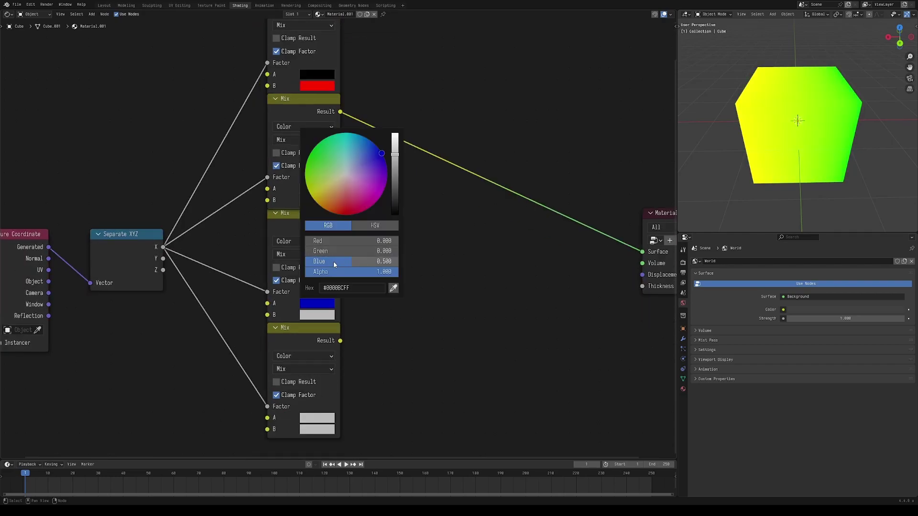
# Set the third Mix node's A color to pure blue and its B color to magenta
pyautogui.moveTo(334, 262); pyautogui.dragTo(397, 263)
pyautogui.click(320, 315)
pyautogui.moveTo(334, 262); pyautogui.dragTo(305, 262)
pyautogui.moveTo(351, 252); pyautogui.dragTo(399, 252)
pyautogui.moveTo(352, 272); pyautogui.dragTo(399, 272)
# Set the fourth Mix node's A color to cyan and its B color to white
pyautogui.moveTo(354, 268); pyautogui.dragTo(407, 268)
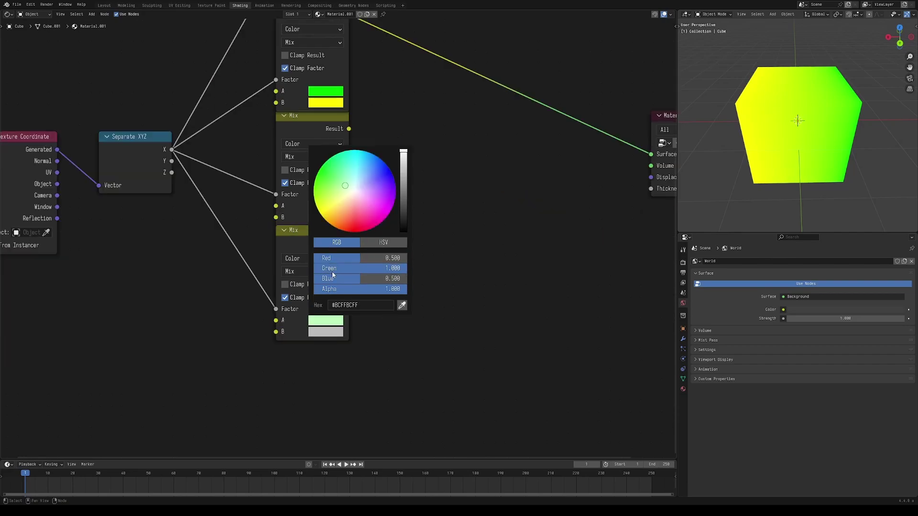
pyautogui.moveTo(332, 278); pyautogui.dragTo(407, 278)
pyautogui.moveTo(359, 258); pyautogui.dragTo(314, 258)
# Duplicate the first Mix node and feed the black-red and green-yellow Mix results into the copy's A and B
pyautogui.moveTo(225, 50); pyautogui.dragTo(267, 196)
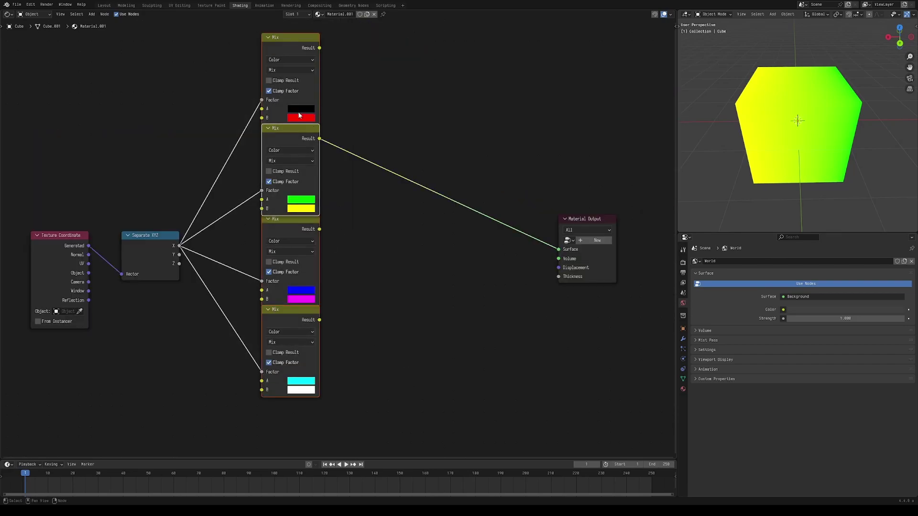
pyautogui.click(268, 37)
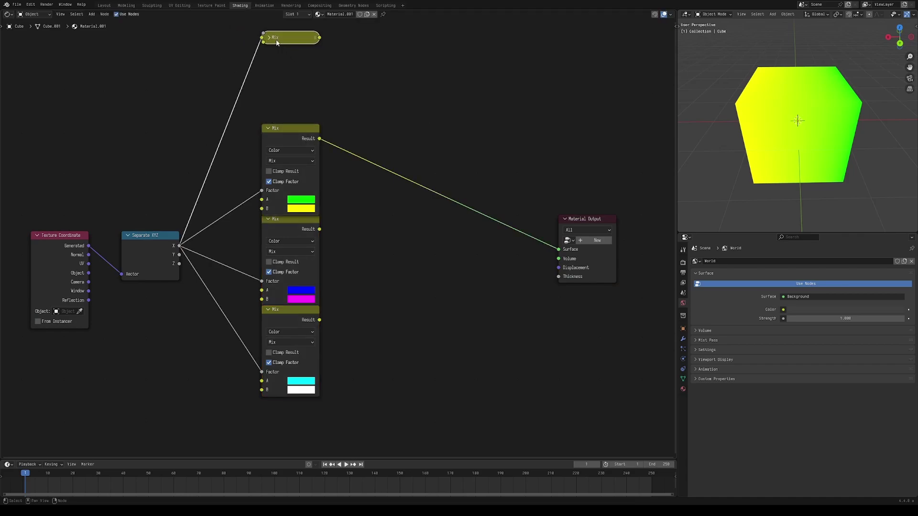
pyautogui.click(268, 38)
pyautogui.hotkey('alt', 'a')
pyautogui.scroll(1, 303, 50)
pyautogui.click(272, 38)
pyautogui.hotkey('shift', 'd')
pyautogui.click(432, 82)
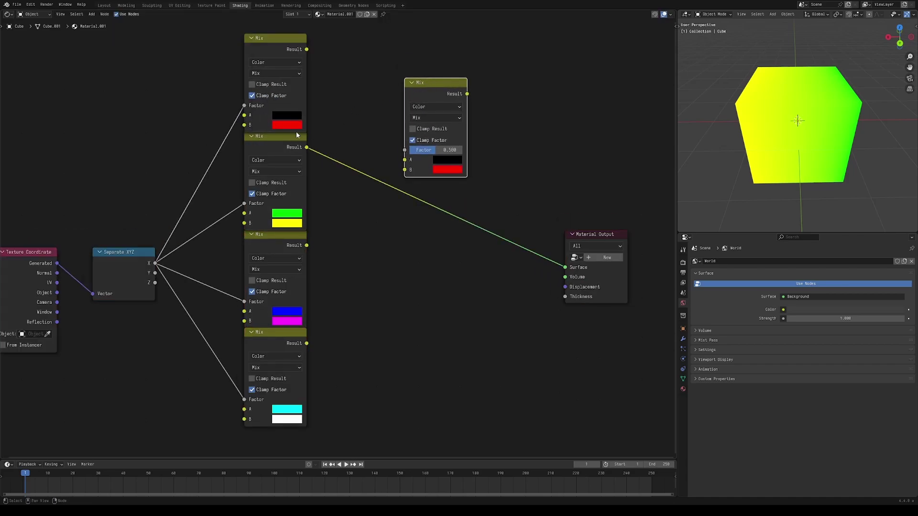
pyautogui.moveTo(307, 49); pyautogui.dragTo(409, 162)
pyautogui.moveTo(306, 148); pyautogui.dragTo(408, 173)
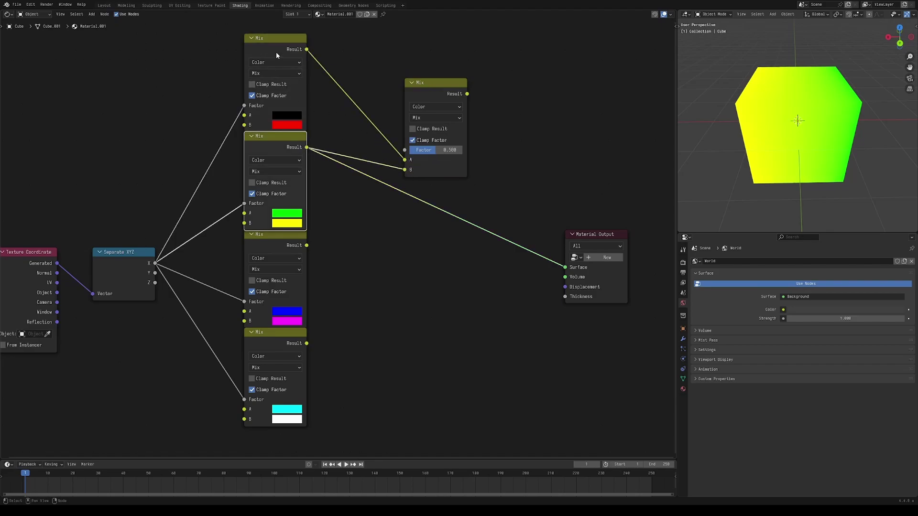
pyautogui.click(275, 48)
pyautogui.press('g')
pyautogui.rightClick(327, 142)
pyautogui.click(286, 146)
pyautogui.press('g')
pyautogui.rightClick(317, 193)
pyautogui.press('a')
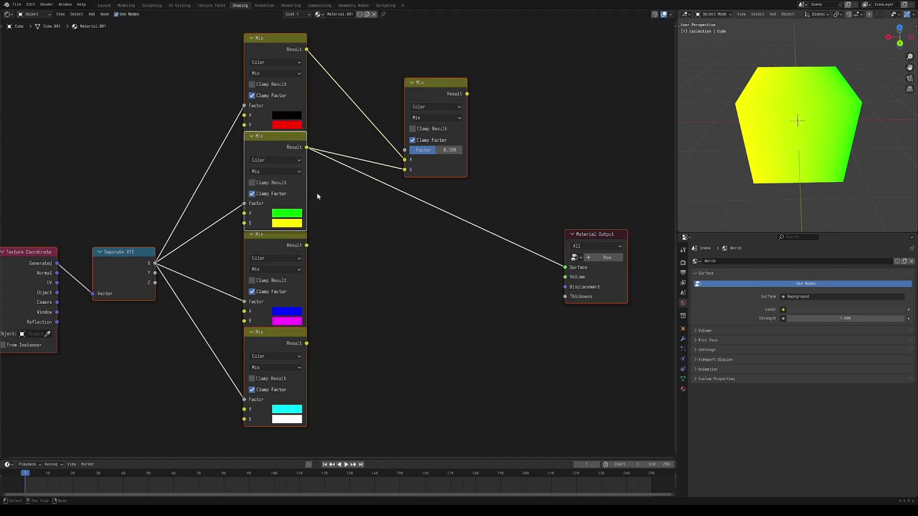
pyautogui.click(317, 197)
# Drive the new Mix's Factor with Separate XYZ's Y, and blend the blue-magenta and cyan-white Mixes in a matching Y-driven Mix
pyautogui.moveTo(155, 273); pyautogui.dragTo(405, 151)
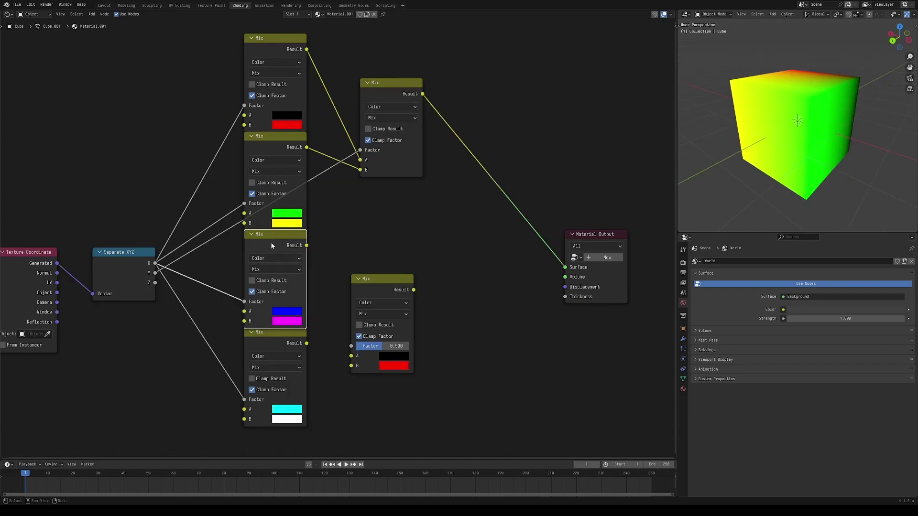
pyautogui.click(278, 319)
pyautogui.click(287, 421)
pyautogui.moveTo(307, 245); pyautogui.dragTo(351, 365)
pyautogui.moveTo(155, 273); pyautogui.dragTo(356, 353)
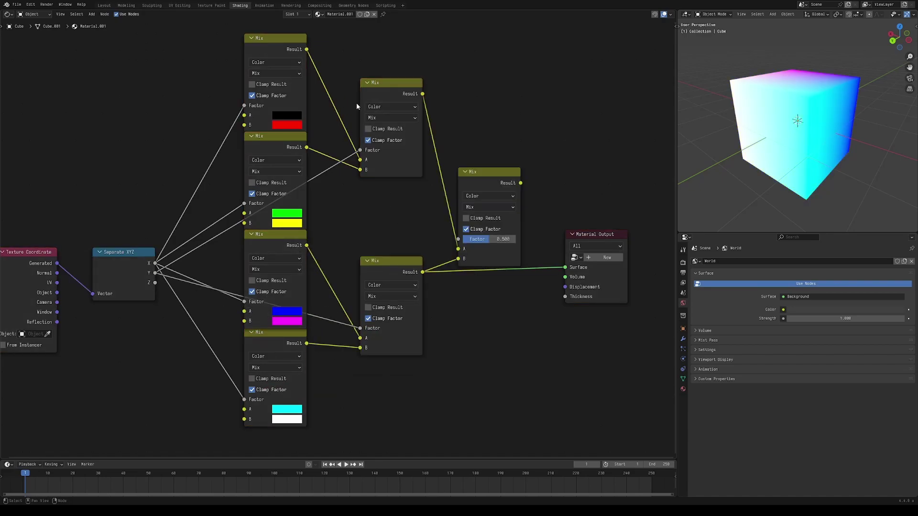
# Drive the final Mix node's Factor with Separate XYZ's Z and preview its Result on the cube
pyautogui.click(382, 82)
pyautogui.moveTo(211, 56); pyautogui.dragTo(395, 182)
pyautogui.press('g')
pyautogui.rightClick(389, 129)
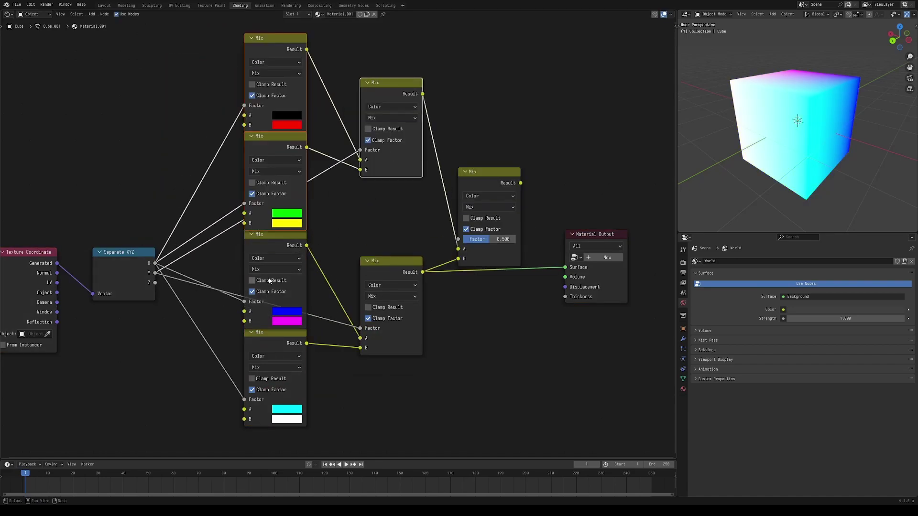
pyautogui.moveTo(155, 283); pyautogui.dragTo(459, 239)
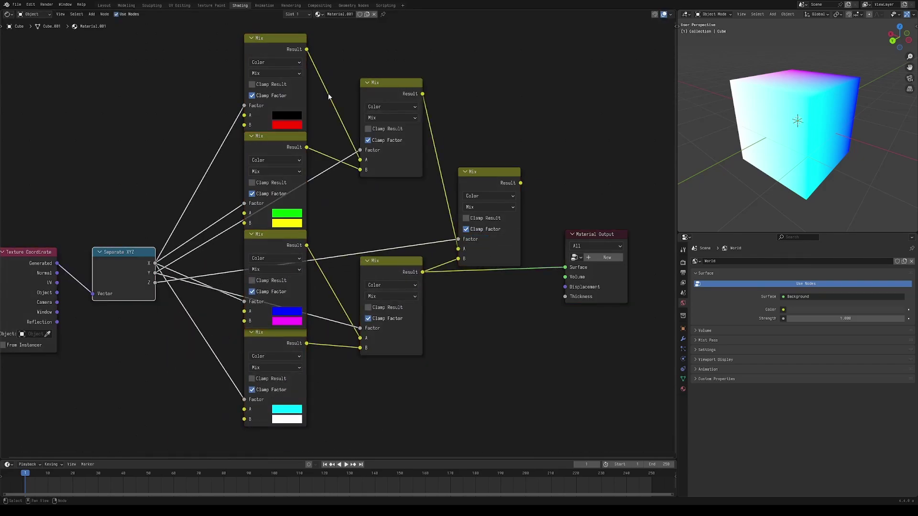
pyautogui.keyDown('ctrl'); pyautogui.keyDown('shift'); pyautogui.click(493, 178); pyautogui.keyUp('shift'); pyautogui.keyUp('ctrl')
pyautogui.click(196, 291)
pyautogui.moveTo(898, 201); pyautogui.dragTo(816, 199, button='middle')
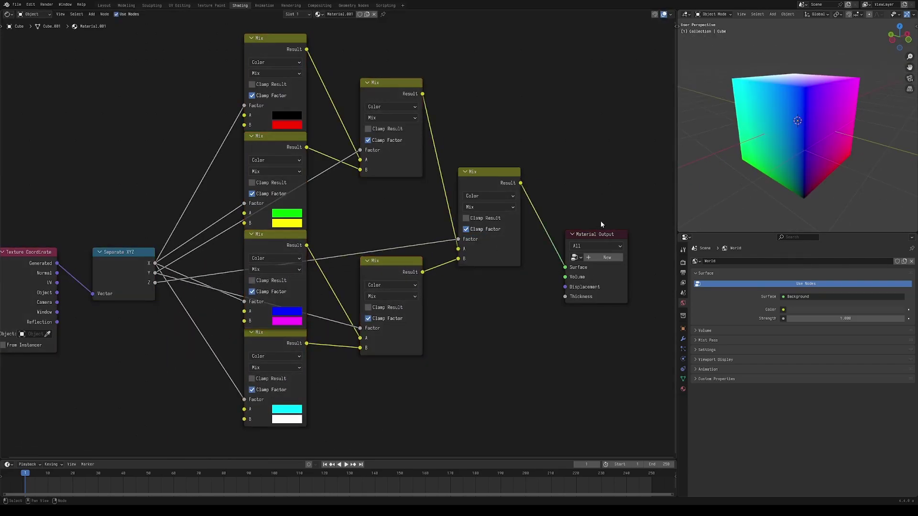
# Move the Material Output node up and further away from the final Mix node
pyautogui.click(596, 235)
pyautogui.scroll(-1, 594, 233)
pyautogui.moveTo(594, 233); pyautogui.dragTo(544, 232, button='middle')
pyautogui.moveTo(544, 231); pyautogui.dragTo(601, 182)
pyautogui.click(483, 239)
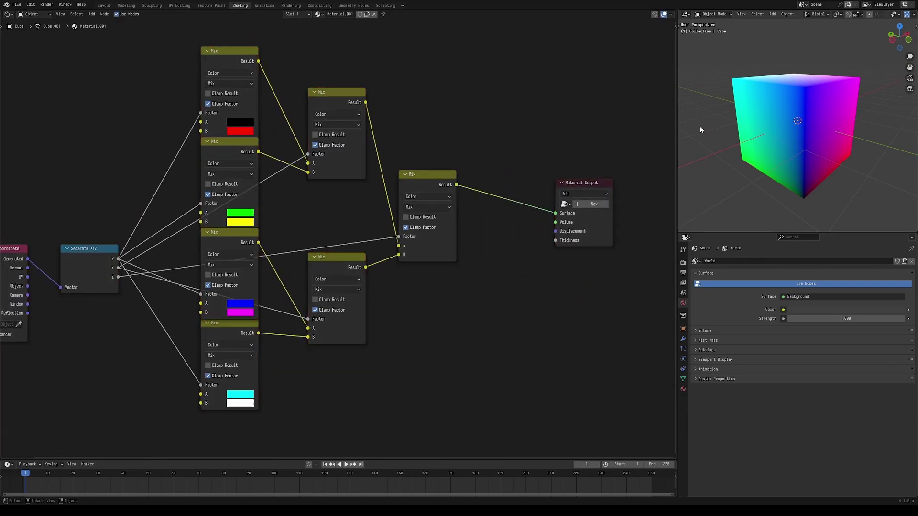
# Compare the cube previewed with the raw Generated coordinates against the final Mix result
pyautogui.moveTo(702, 126); pyautogui.dragTo(716, 144, button='middle')
pyautogui.keyDown('ctrl'); pyautogui.keyDown('shift'); pyautogui.click(15, 277); pyautogui.keyUp('shift'); pyautogui.keyUp('ctrl')
pyautogui.keyDown('ctrl'); pyautogui.keyDown('shift'); pyautogui.click(444, 175); pyautogui.keyUp('shift'); pyautogui.keyUp('ctrl')
pyautogui.click(482, 167)
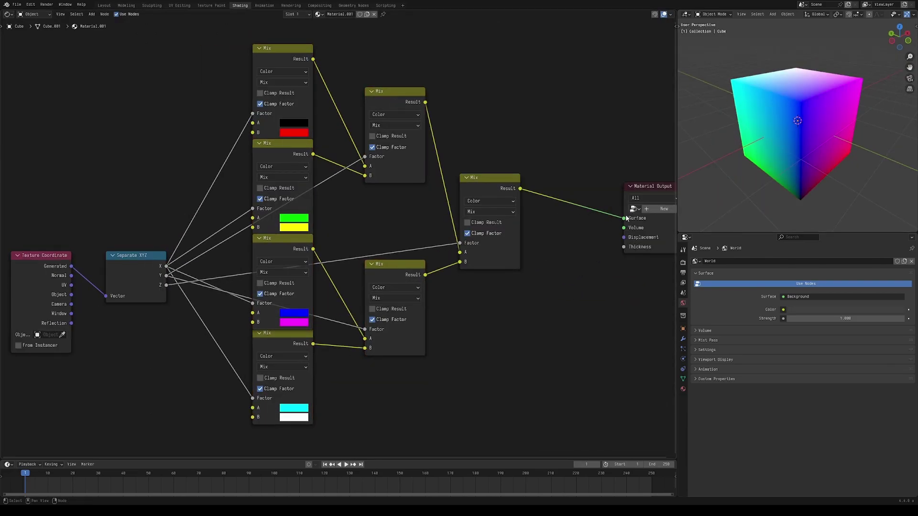
# Change the third Mix node's blue A color to red and inspect the effect on the cube
pyautogui.click(299, 312)
pyautogui.moveTo(325, 216); pyautogui.dragTo(317, 238)
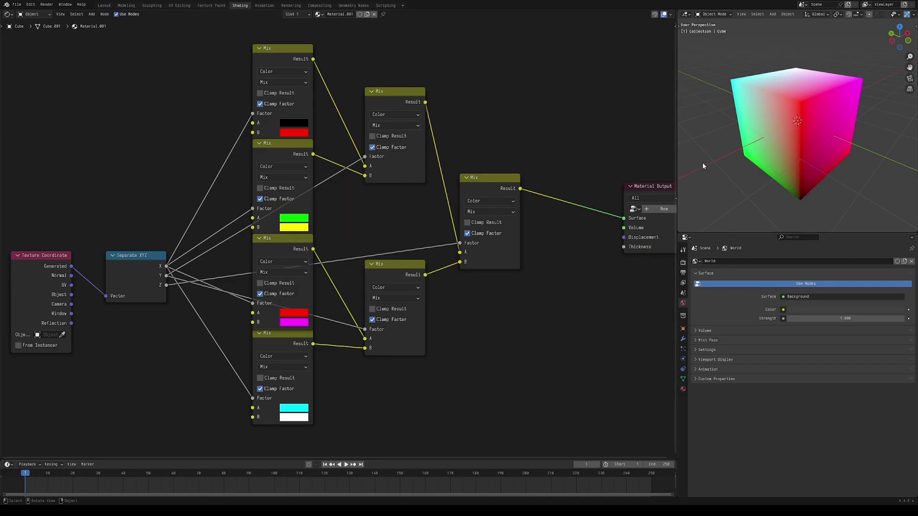
pyautogui.moveTo(742, 154); pyautogui.dragTo(849, 150, button='middle')
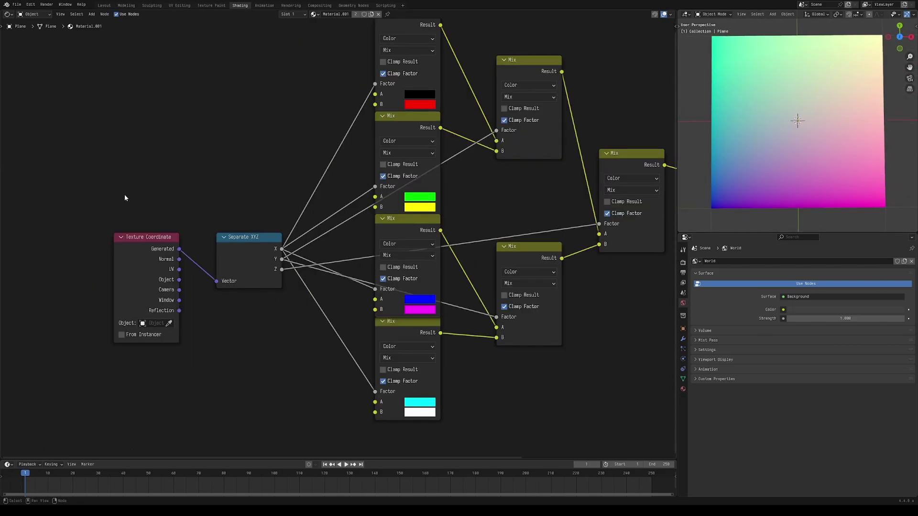
# Replace the Texture Coordinate node with a new Image Texture node placed beside Separate XYZ
pyautogui.click(160, 250)
pyautogui.moveTo(159, 250); pyautogui.dragTo(296, 265, button='middle')
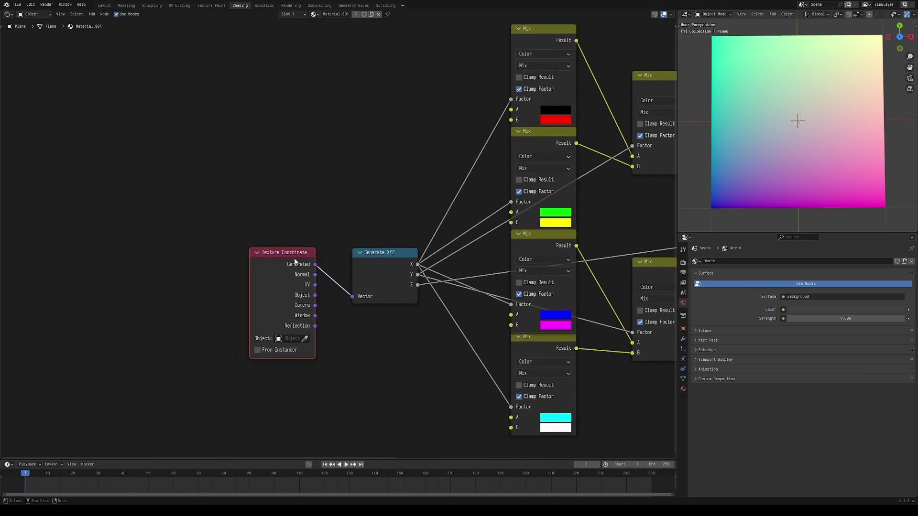
pyautogui.click(295, 261)
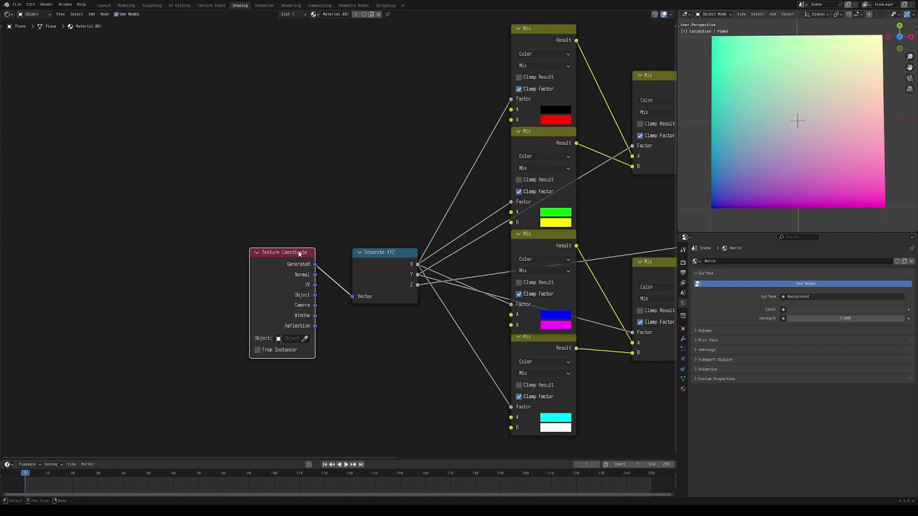
pyautogui.press('x')
pyautogui.hotkey('shift', 'a')
pyautogui.write('im')
pyautogui.press('Return')
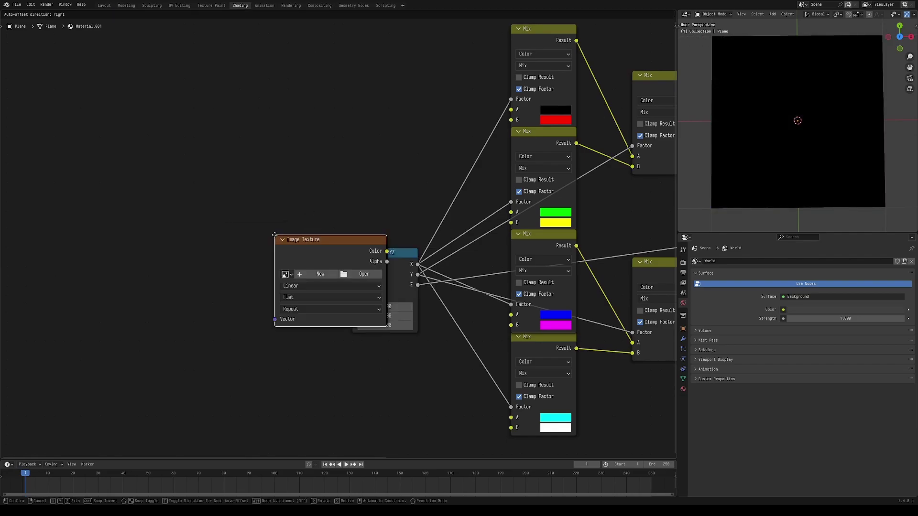
pyautogui.click(231, 256)
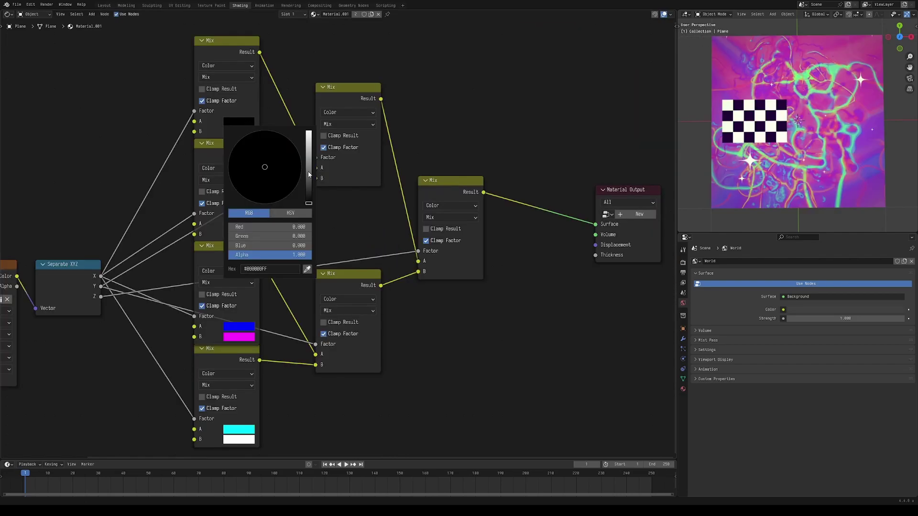
# Try blue as the first Mix node's A color and cyan as its B color to recolor the image
pyautogui.moveTo(309, 172); pyautogui.dragTo(308, 130)
pyautogui.moveTo(292, 226); pyautogui.dragTo(230, 236)
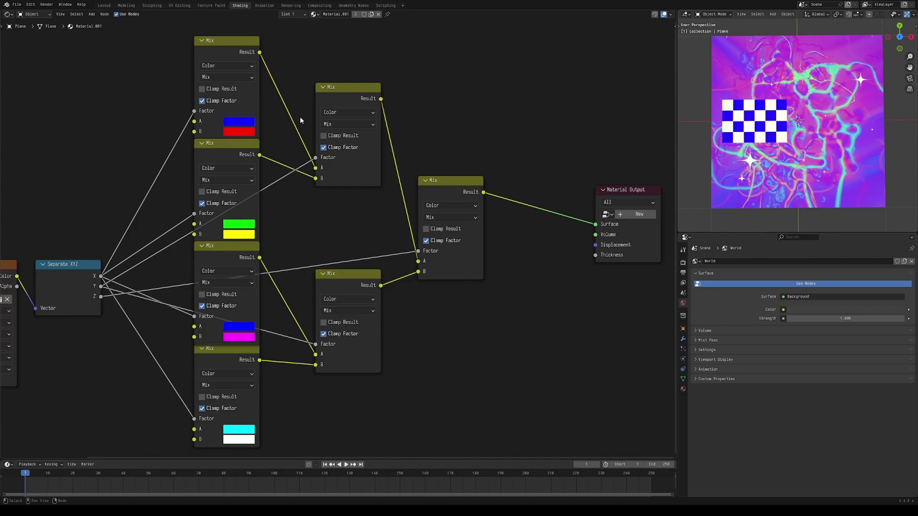
pyautogui.click(239, 131)
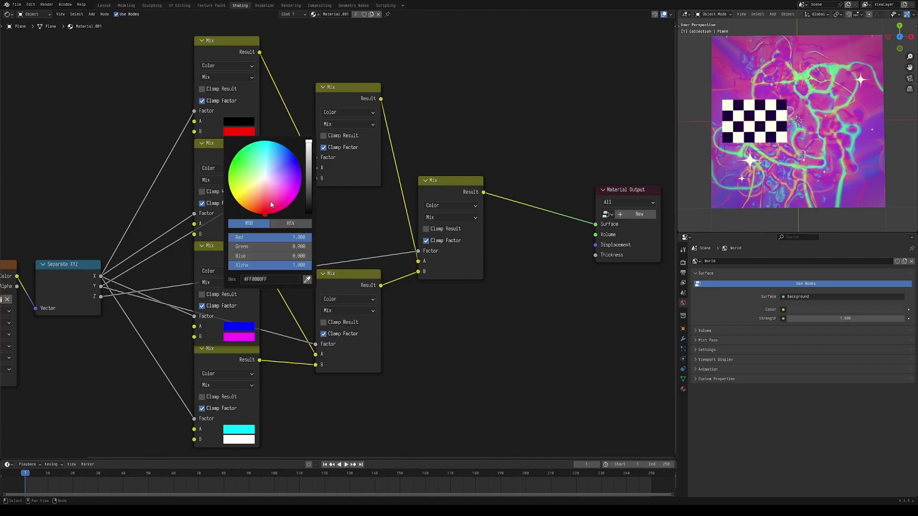
pyautogui.moveTo(270, 204); pyautogui.dragTo(268, 142)
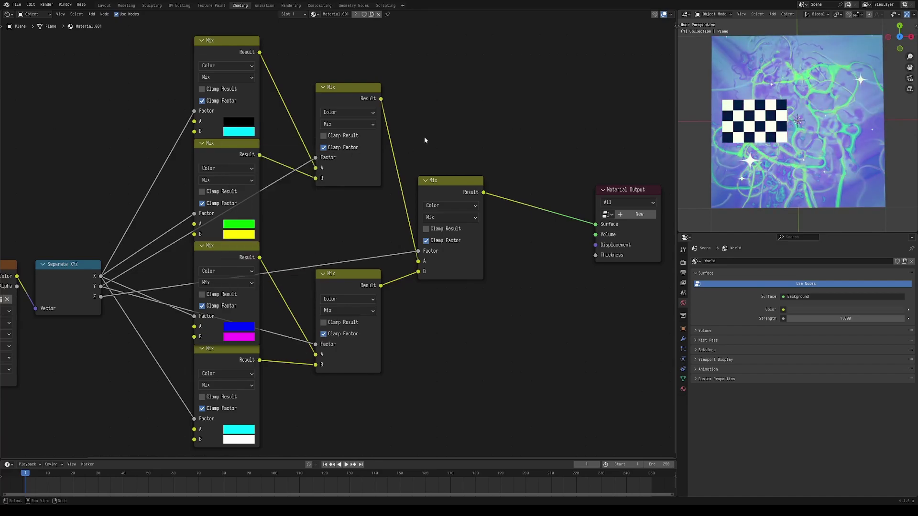
# Try green as the third Mix node's B color in place of magenta and inspect the recolored image on the plane
pyautogui.click(245, 135)
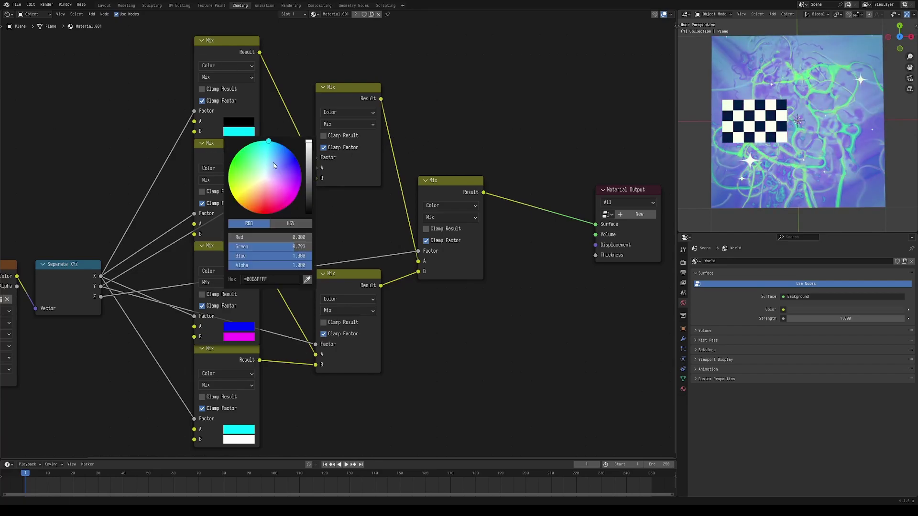
pyautogui.click(230, 339)
pyautogui.moveTo(287, 238); pyautogui.dragTo(230, 210)
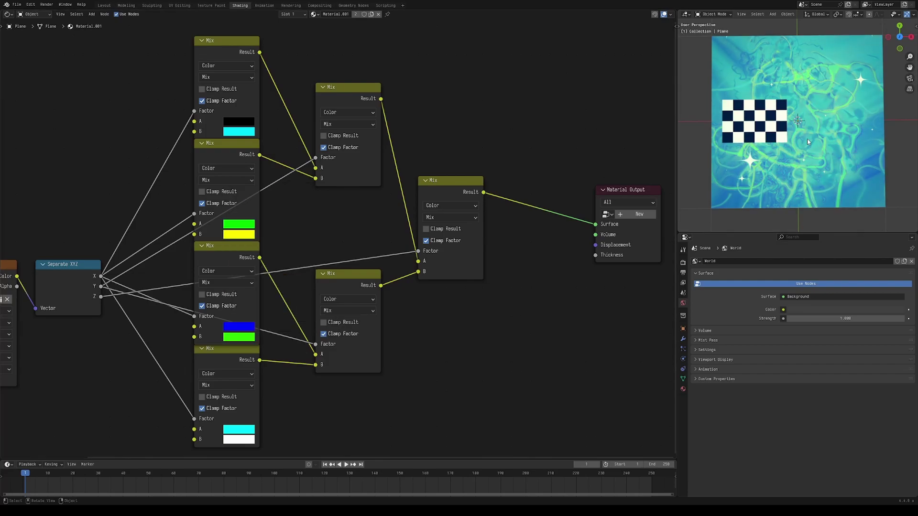
pyautogui.moveTo(781, 47); pyautogui.dragTo(797, 120, button='middle')
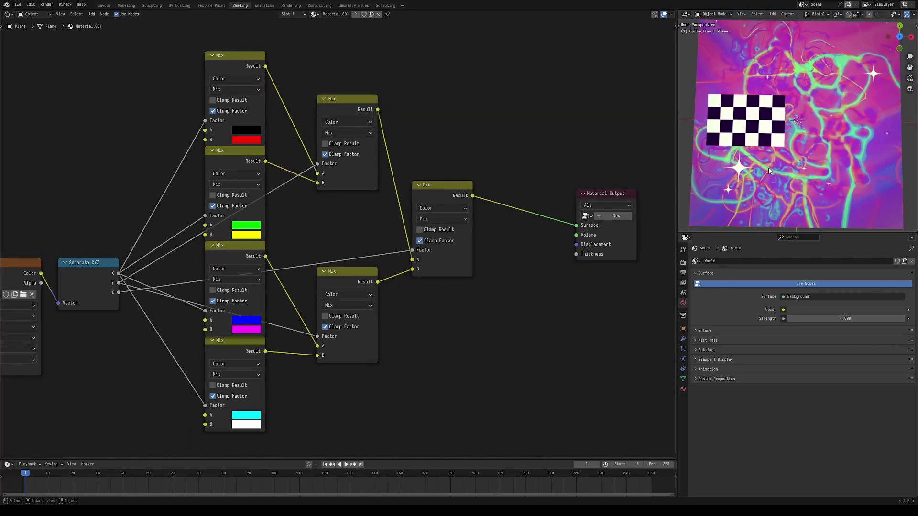
# Recolor the first Mix node's red B to dark purple and the second Mix node's green A to dark teal
pyautogui.moveTo(16, 232); pyautogui.dragTo(104, 230, button='middle')
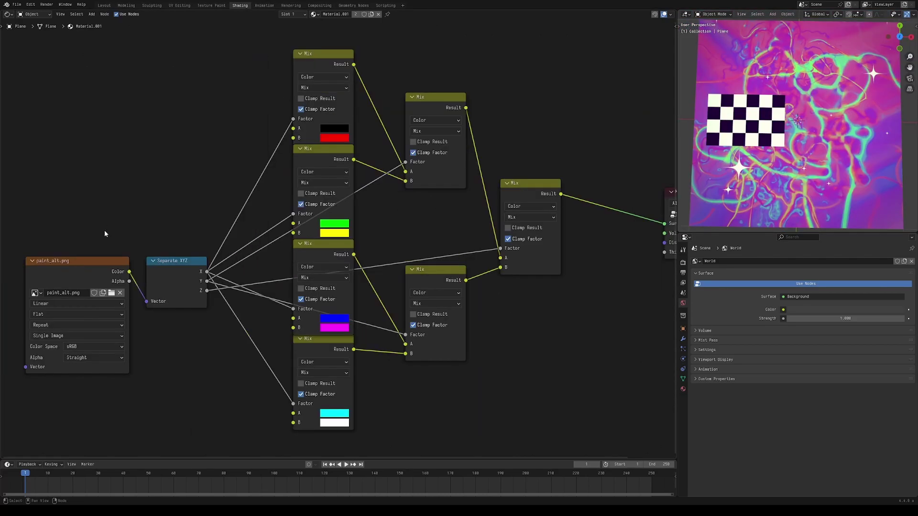
pyautogui.moveTo(98, 237)
pyautogui.mouseDown()
pyautogui.moveTo(100, 273)
pyautogui.moveTo(110, 265)
pyautogui.mouseUp()
pyautogui.click(88, 179)
pyautogui.click(342, 139)
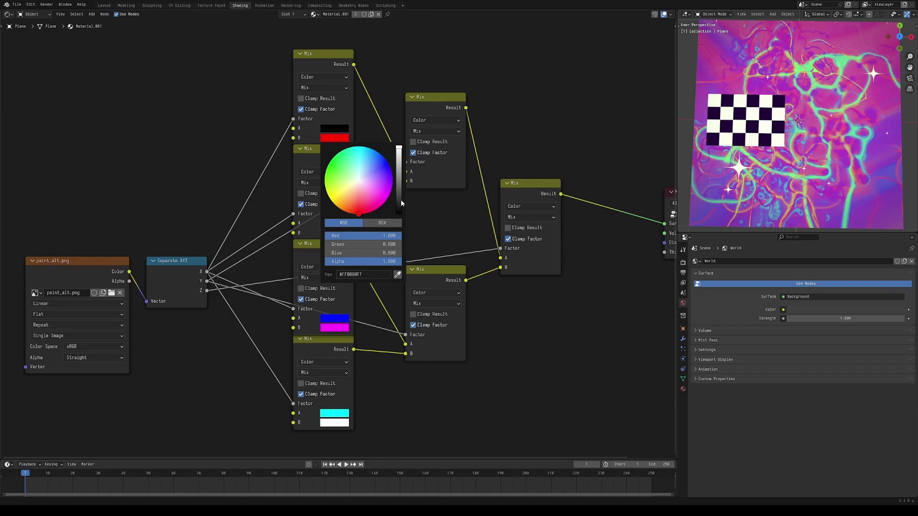
pyautogui.moveTo(401, 203)
pyautogui.mouseDown()
pyautogui.moveTo(377, 181)
pyautogui.moveTo(389, 180)
pyautogui.moveTo(382, 186)
pyautogui.mouseUp()
pyautogui.click(335, 223)
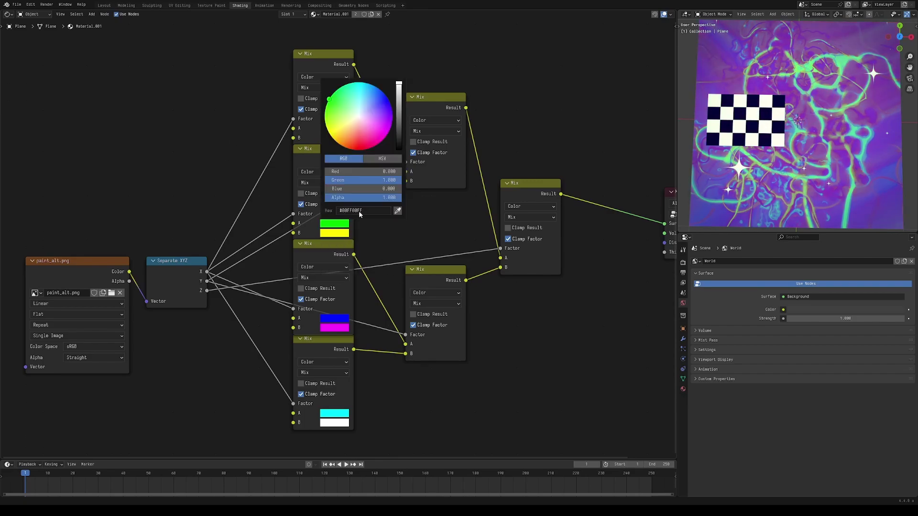
pyautogui.moveTo(399, 108); pyautogui.dragTo(399, 130)
pyautogui.moveTo(353, 84); pyautogui.dragTo(359, 82)
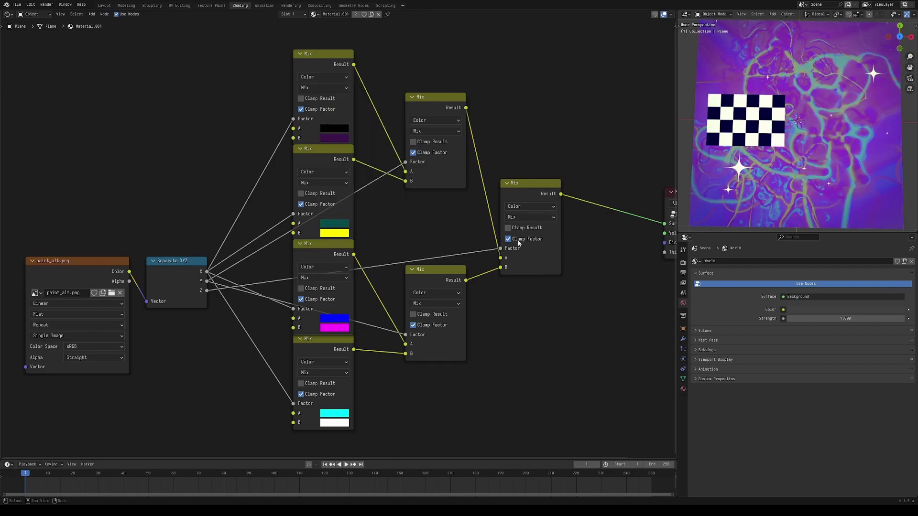
# Change the fourth Mix node's white B color to a muted blue and preview the final Mix node's result on the image
pyautogui.click(334, 423)
pyautogui.click(399, 306)
pyautogui.moveTo(368, 307); pyautogui.dragTo(372, 293)
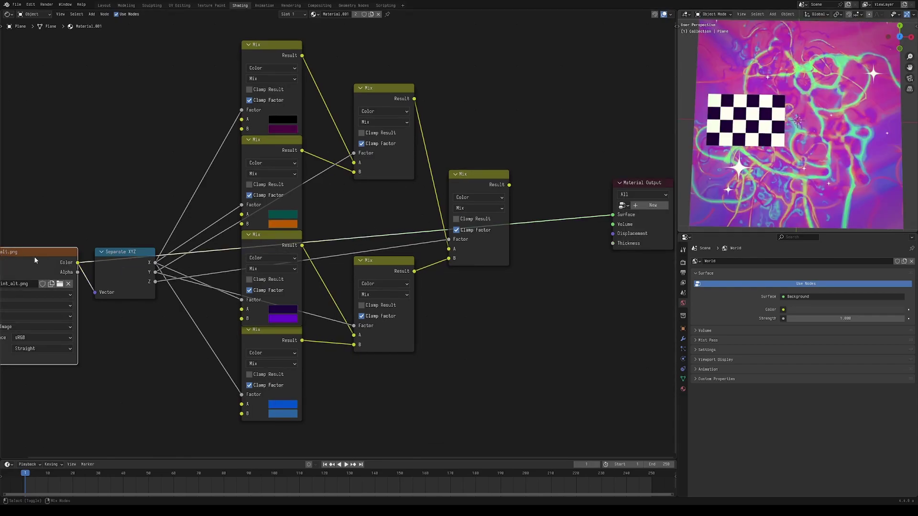
pyautogui.keyDown('ctrl'); pyautogui.keyDown('shift'); pyautogui.click(478, 176); pyautogui.keyUp('shift'); pyautogui.keyUp('ctrl')
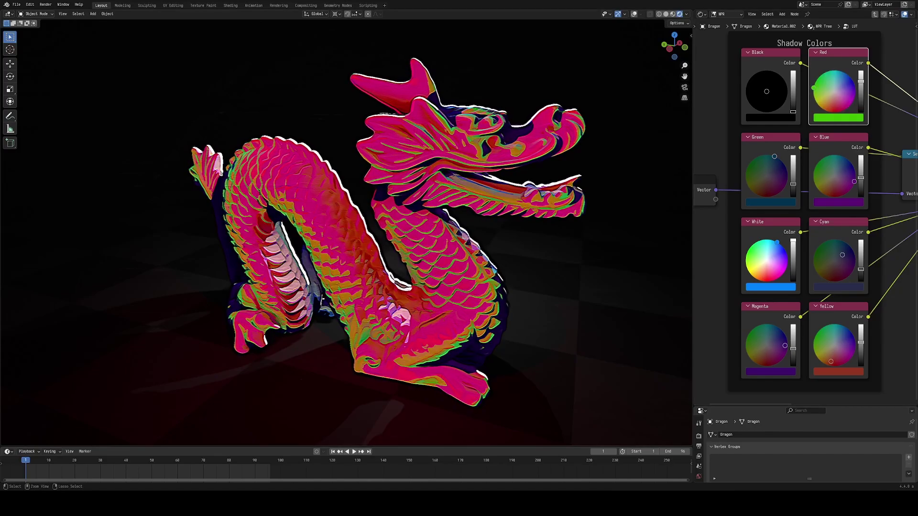
# Orbit around the LUT-colored dragon, the translucent dragon and the furry monkey head to examine their NPR shading
pyautogui.moveTo(345, 227); pyautogui.dragTo(433, 227, button='middle')
pyautogui.moveTo(268, 227); pyautogui.dragTo(535, 227, button='middle')
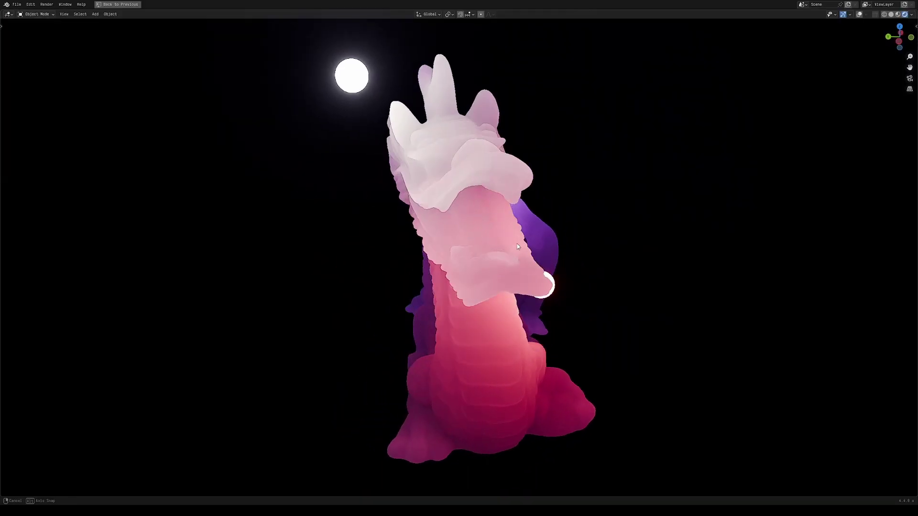
pyautogui.moveTo(645, 267); pyautogui.dragTo(491, 209, button='middle')
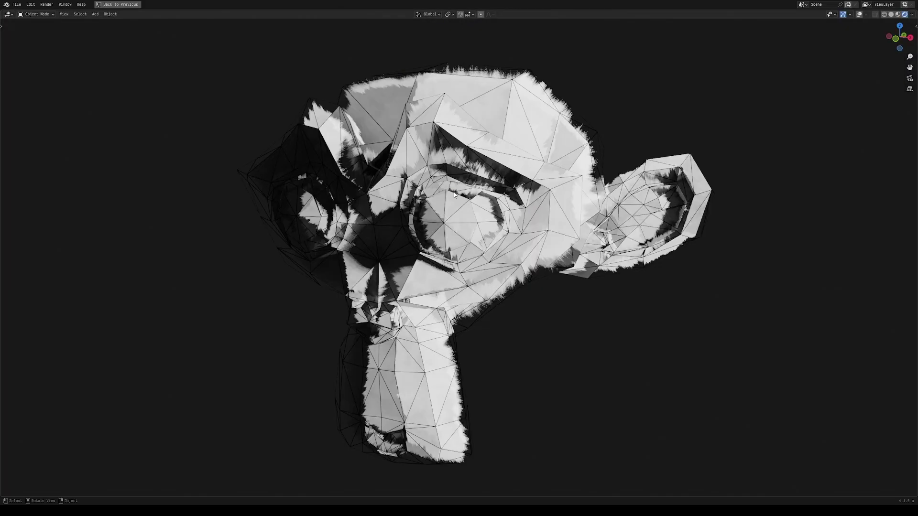
pyautogui.moveTo(459, 205); pyautogui.dragTo(480, 205, button='middle')
pyautogui.rightClick(480, 204)
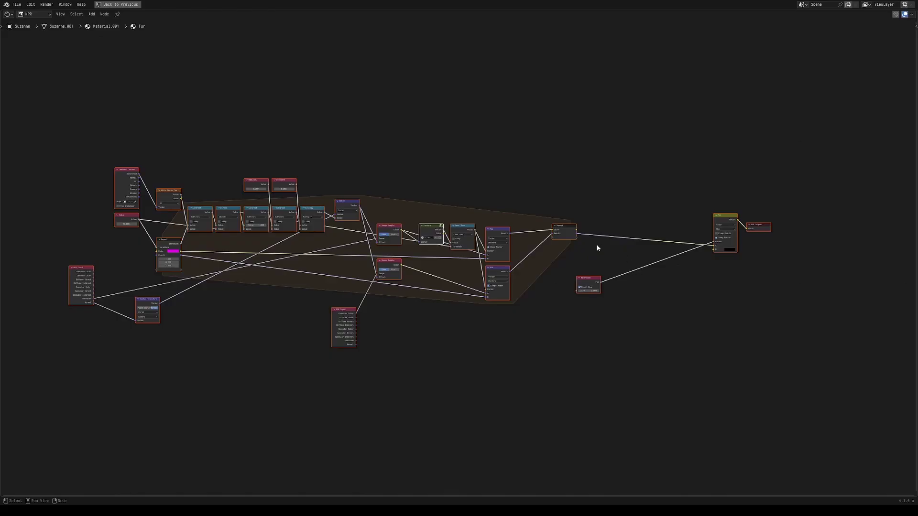
# Try scaling and rotating all the selected nodes of the fur NPR tree
pyautogui.press('s')
pyautogui.click(508, 236)
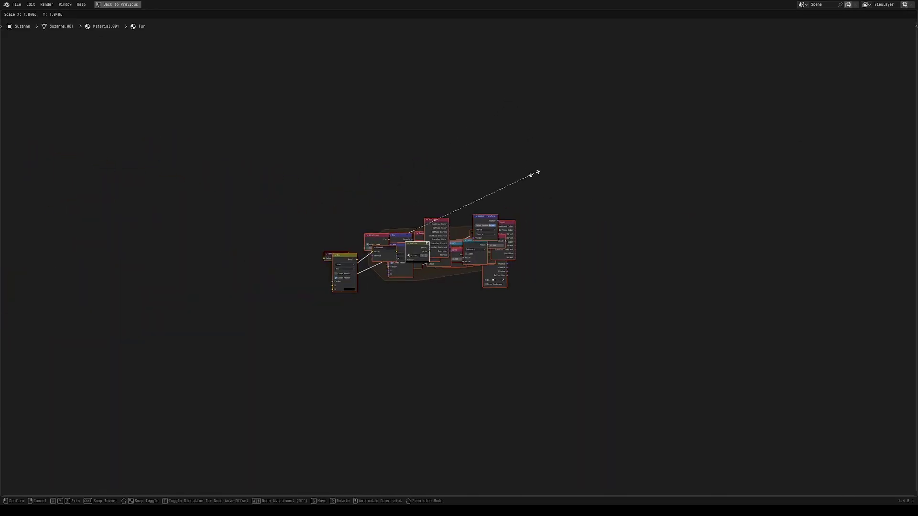
pyautogui.press('r')
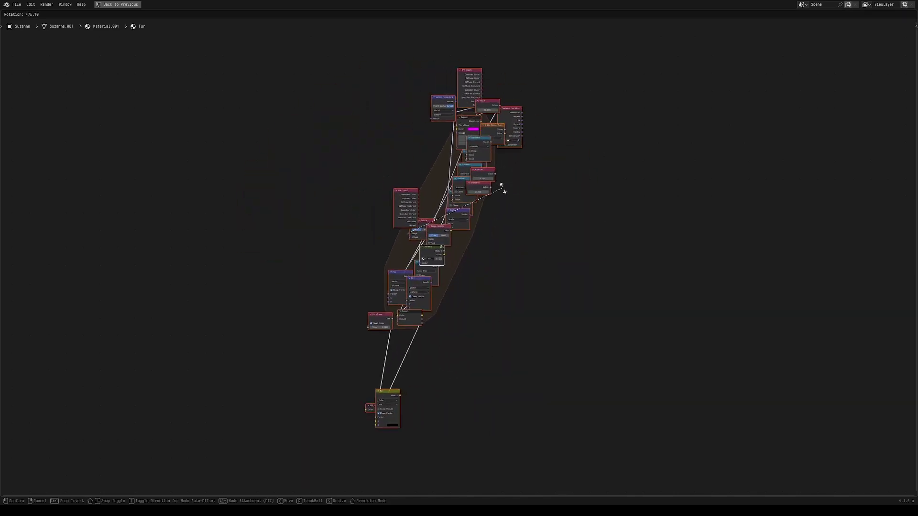
pyautogui.click(555, 344)
pyautogui.press('s')
pyautogui.press('r')
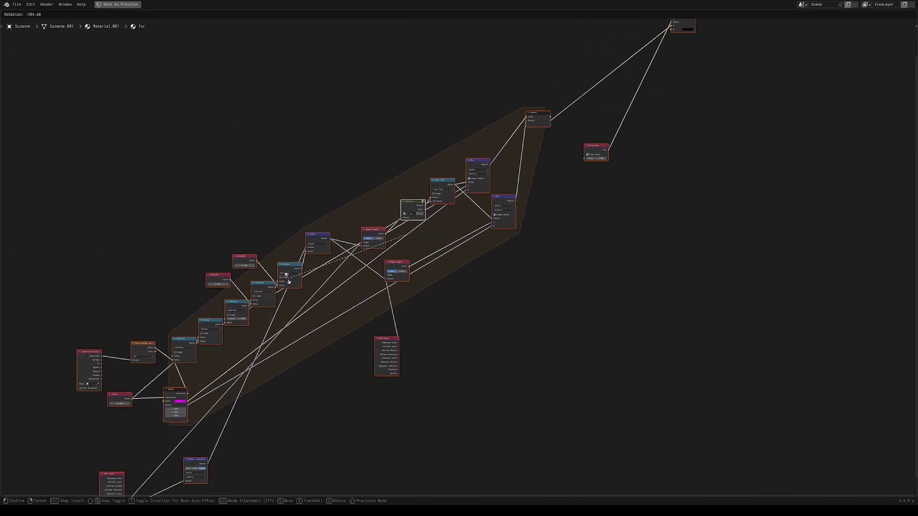
pyautogui.rightClick(415, 395)
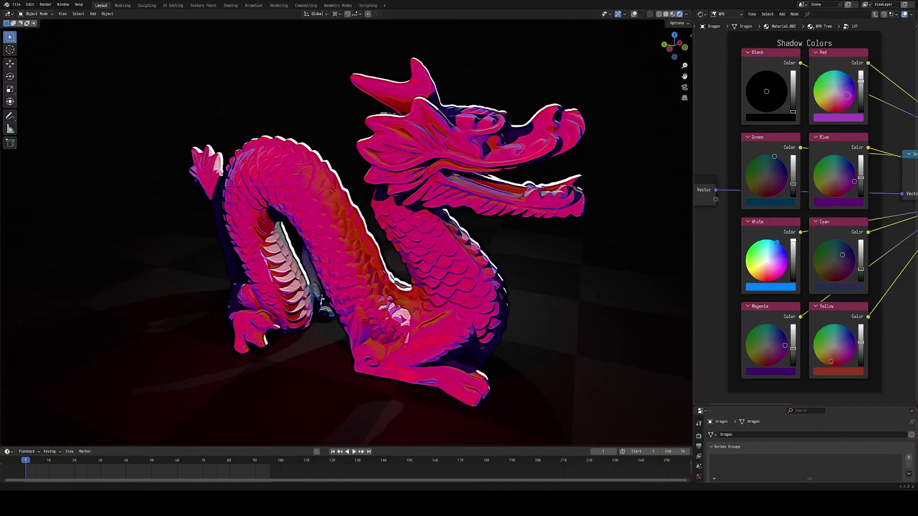
# Shift the Red color in the LUT's Shadow Colors to violet and inspect the dragon from several sides
pyautogui.moveTo(847, 95); pyautogui.dragTo(860, 81)
pyautogui.moveTo(268, 229); pyautogui.dragTo(516, 230, button='middle')
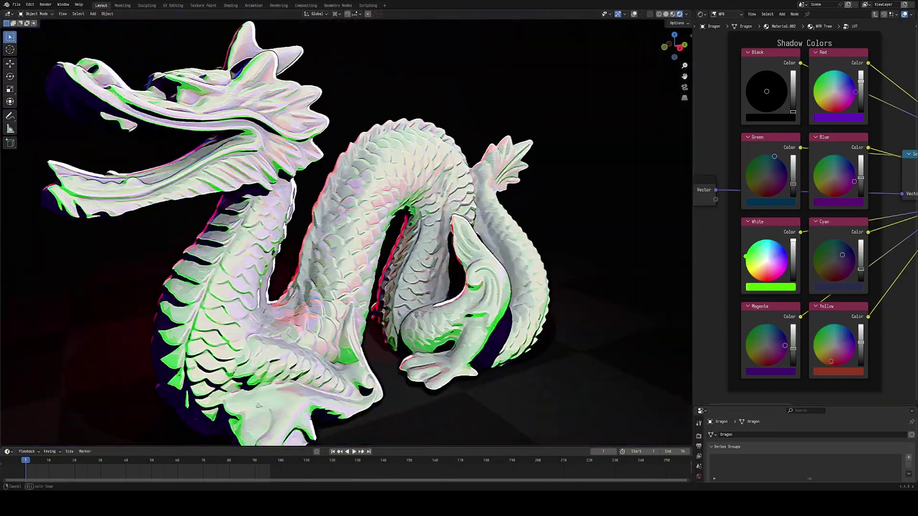
pyautogui.press('Tab')
pyautogui.press('m')
pyautogui.moveTo(267, 206); pyautogui.dragTo(326, 206, button='middle')
pyautogui.press('m')
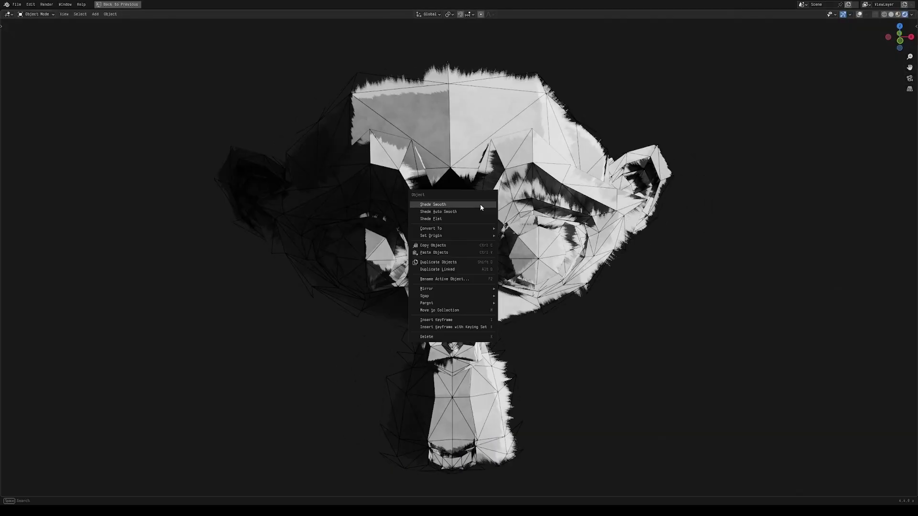
# Shade the furry monkey head smooth and compare its wireframe and rendered display from a new angle
pyautogui.click(479, 205)
pyautogui.hotkey('shift', 'z')
pyautogui.hotkey('shift', 'z')
pyautogui.moveTo(396, 215); pyautogui.dragTo(506, 230, button='middle')
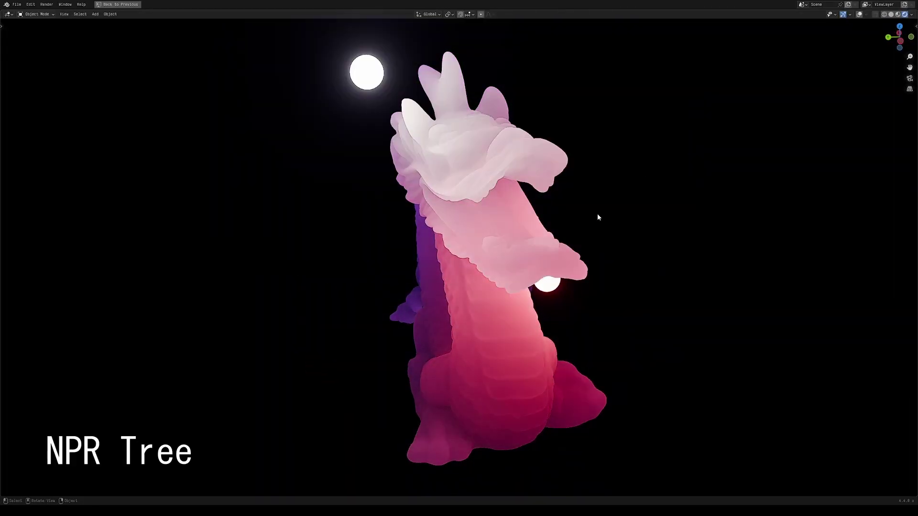
# Orbit around the translucent dragon and examine its glow and shading from the front and sides
pyautogui.moveTo(598, 215); pyautogui.dragTo(413, 311, button='middle')
pyautogui.moveTo(412, 308); pyautogui.dragTo(479, 278, button='middle')
pyautogui.press('g')
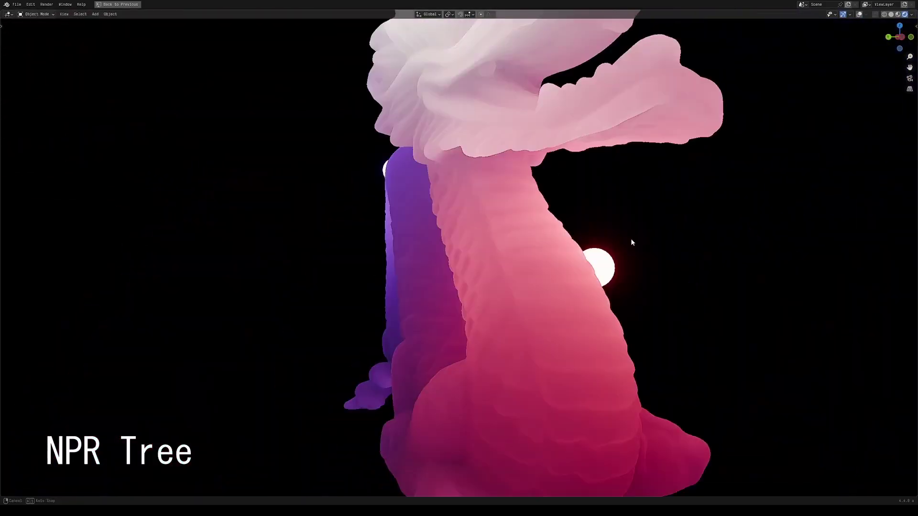
pyautogui.moveTo(630, 238); pyautogui.dragTo(650, 228, button='middle')
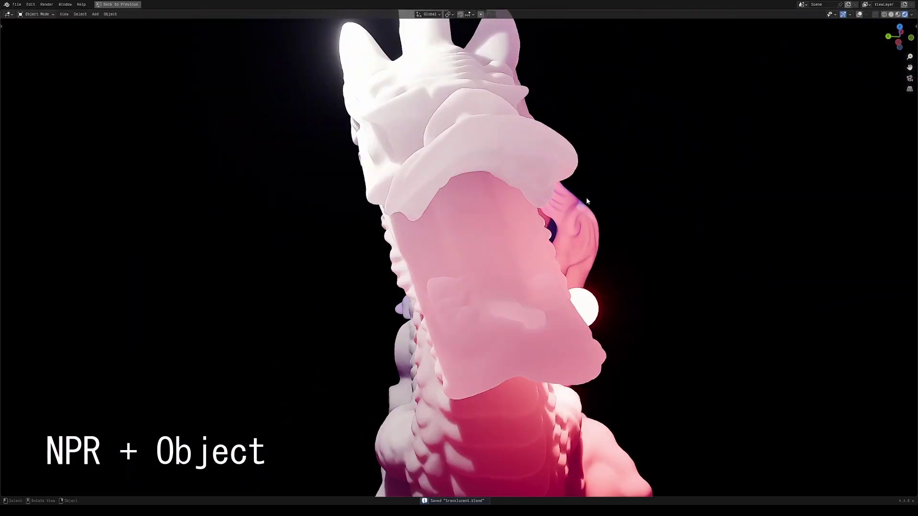
pyautogui.moveTo(586, 197); pyautogui.dragTo(363, 277, button='middle')
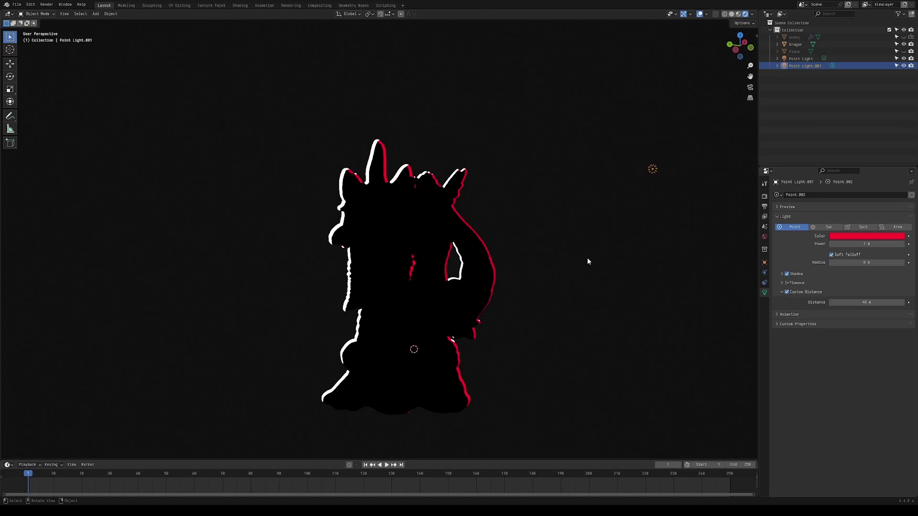
# Save NPR Tutorial.blend and reposition the red point light beside the dragon to shift its rim lighting
pyautogui.hotkey('ctrl', 's')
pyautogui.press('g')
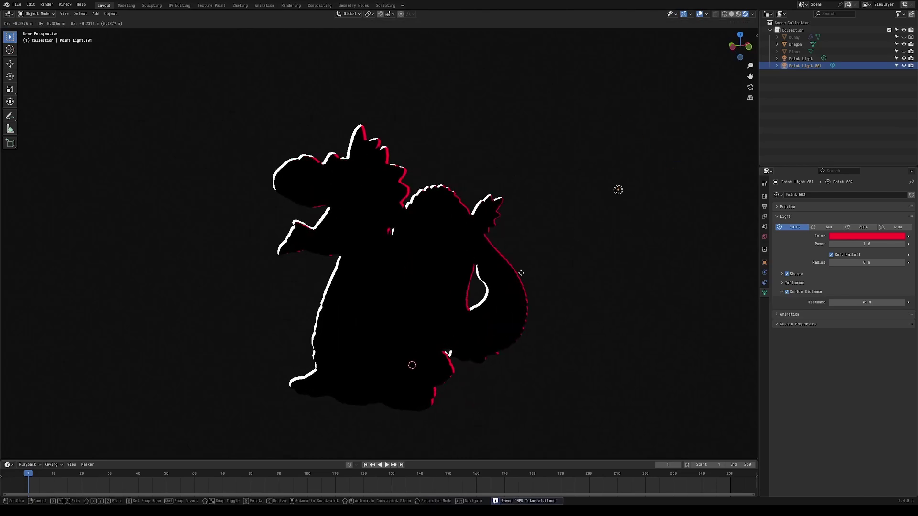
pyautogui.click(479, 325)
pyautogui.moveTo(480, 325)
pyautogui.mouseDown(button='middle')
pyautogui.moveTo(438, 318)
pyautogui.moveTo(472, 311)
pyautogui.mouseUp(button='middle')
# Select the red point light and duplicate it, moving the copy below the dragon's tail
pyautogui.hotkey('alt', 'a')
pyautogui.scroll(1, 465, 317)
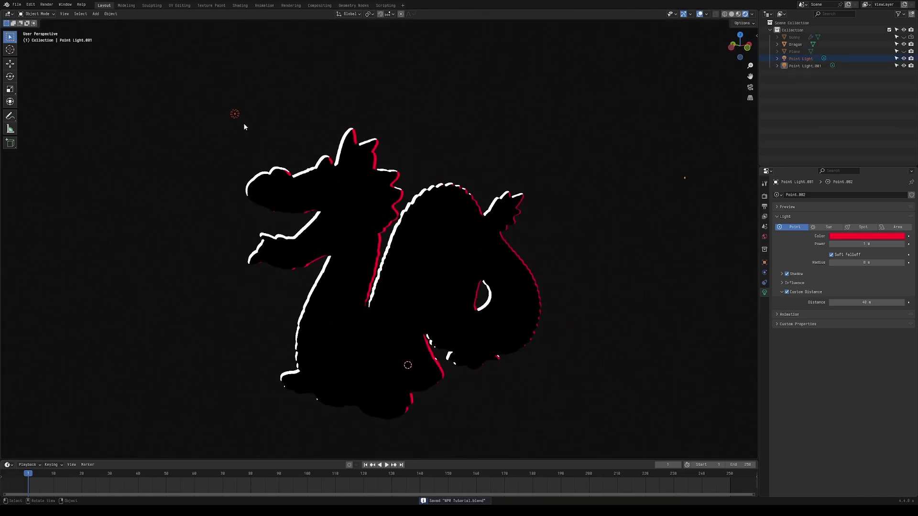
pyautogui.click(683, 177)
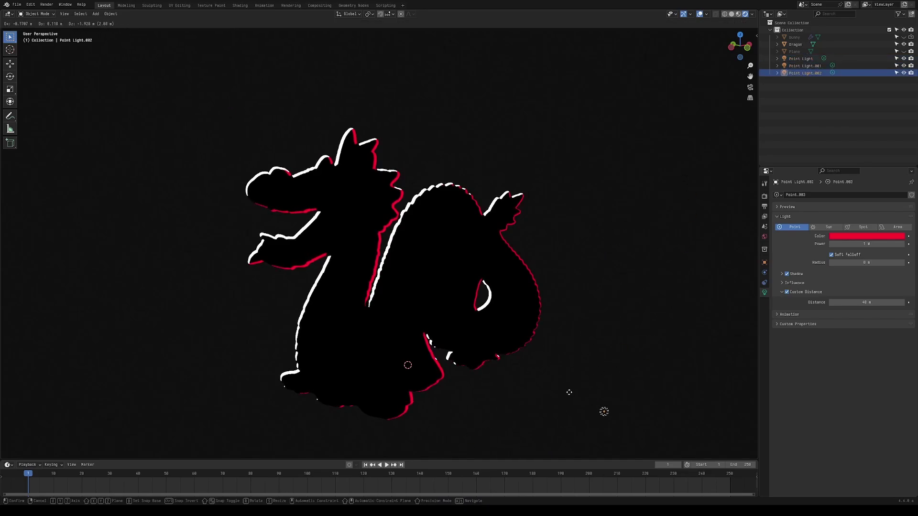